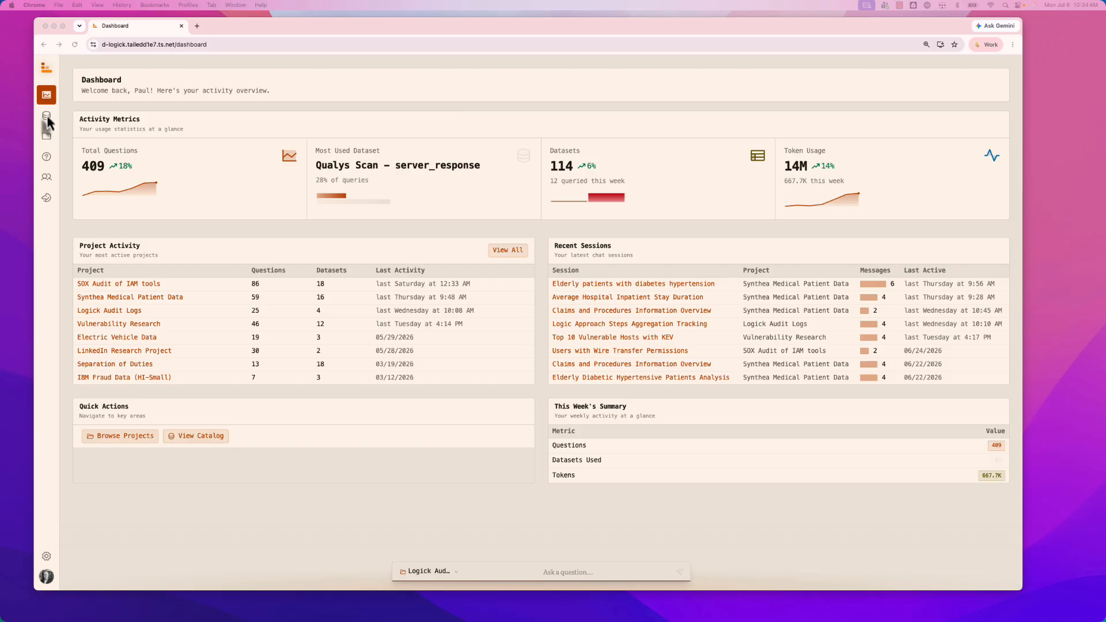
Step: Open the claims_transactions dataset from the Synthea Medical Patient Records collection in the catalog
{"action": "left_click", "coordinate": [47, 118]}
{"action": "left_click", "coordinate": [47, 118]}
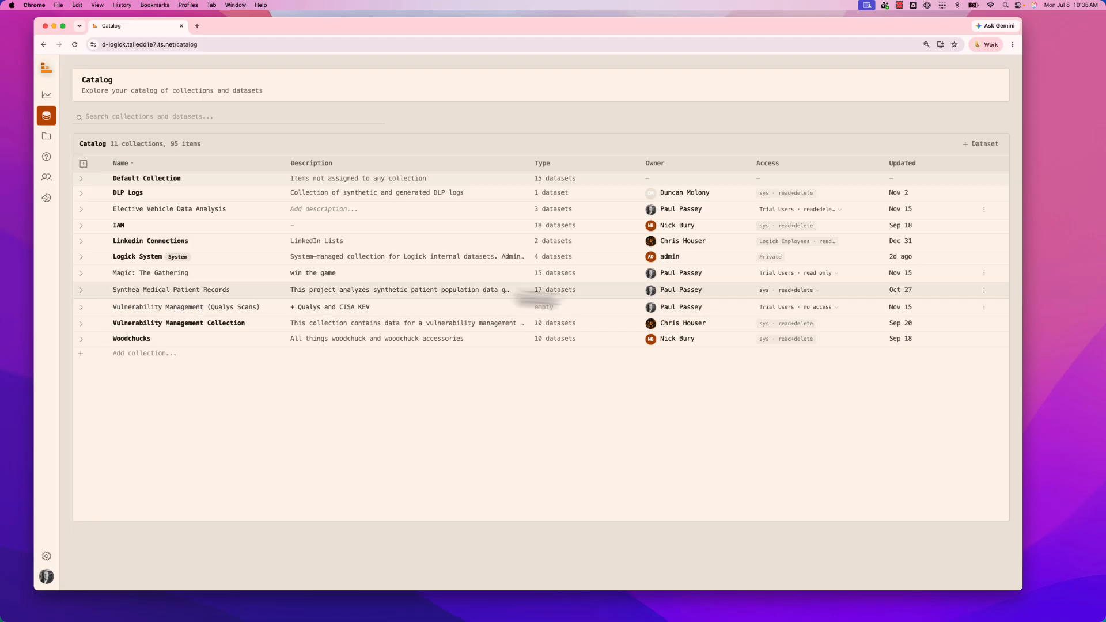
{"action": "left_click", "coordinate": [82, 291]}
{"action": "scroll", "coordinate": [234, 280], "scroll_direction": "down", "scroll_amount": 1}
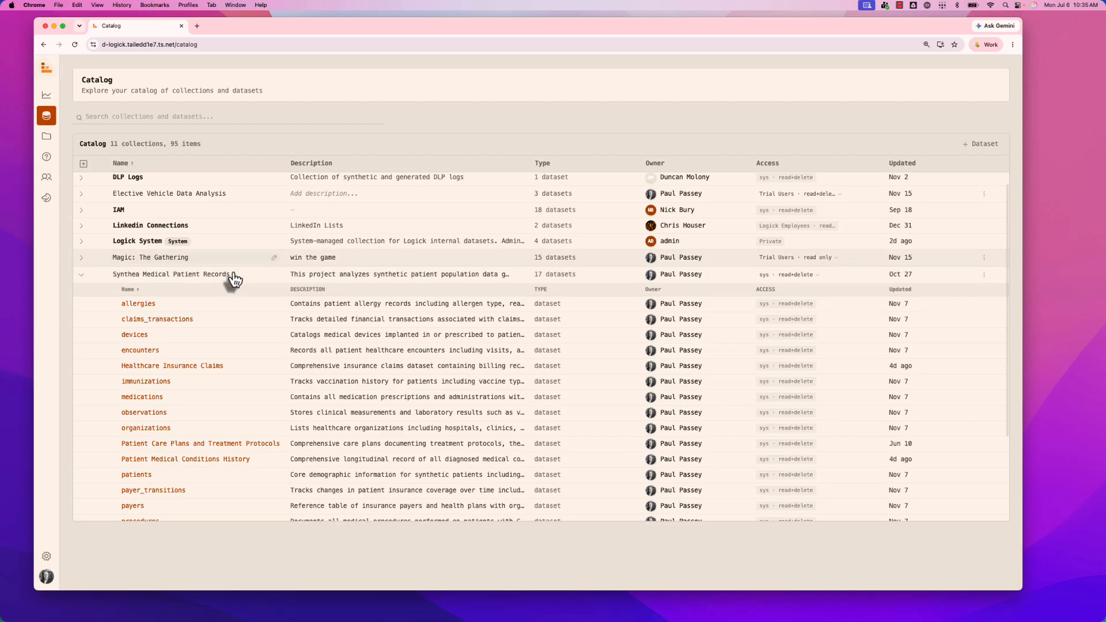
{"action": "scroll", "coordinate": [233, 280], "scroll_direction": "down", "scroll_amount": 4}
{"action": "scroll", "coordinate": [235, 281], "scroll_direction": "up", "scroll_amount": 2}
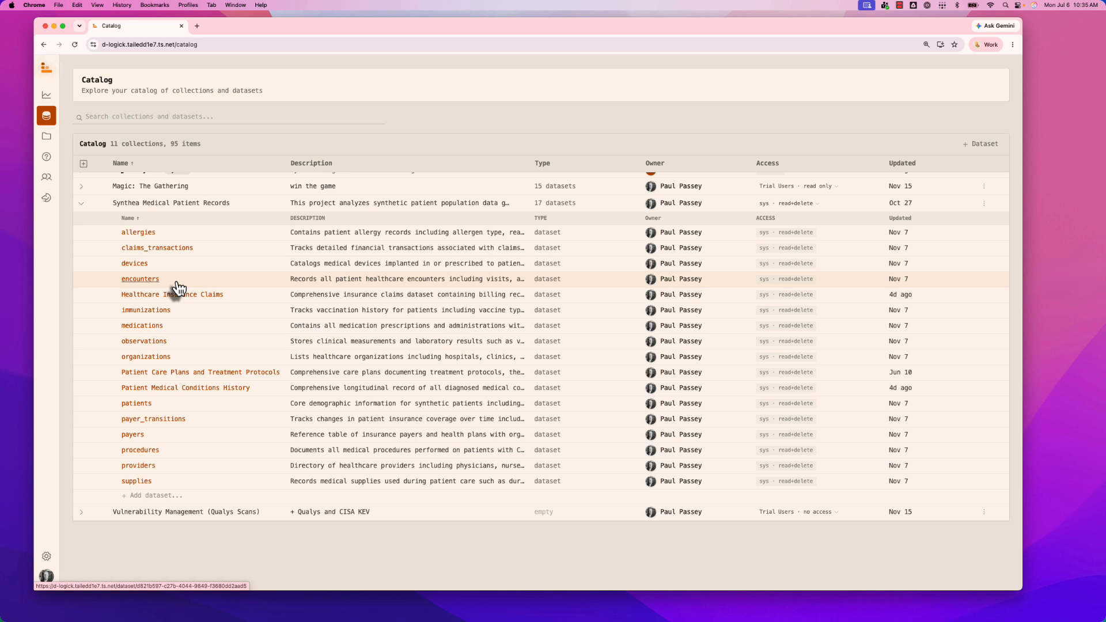
{"action": "left_click", "coordinate": [154, 248]}
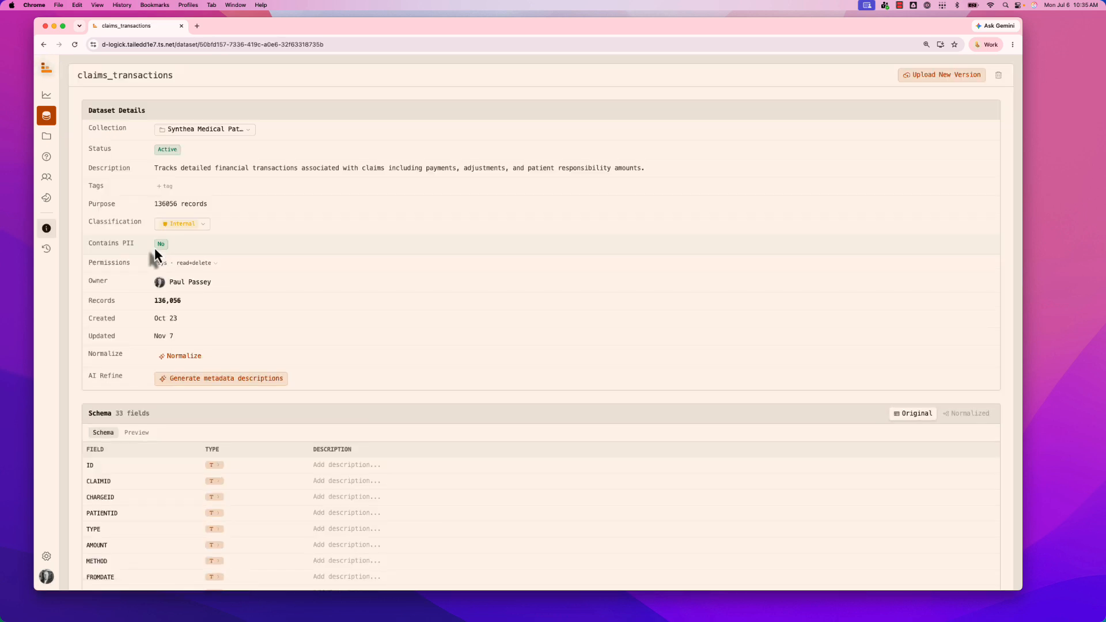
Step: Look over the collections available for the claims_transactions dataset and examine its schema fields
{"action": "left_click", "coordinate": [249, 136]}
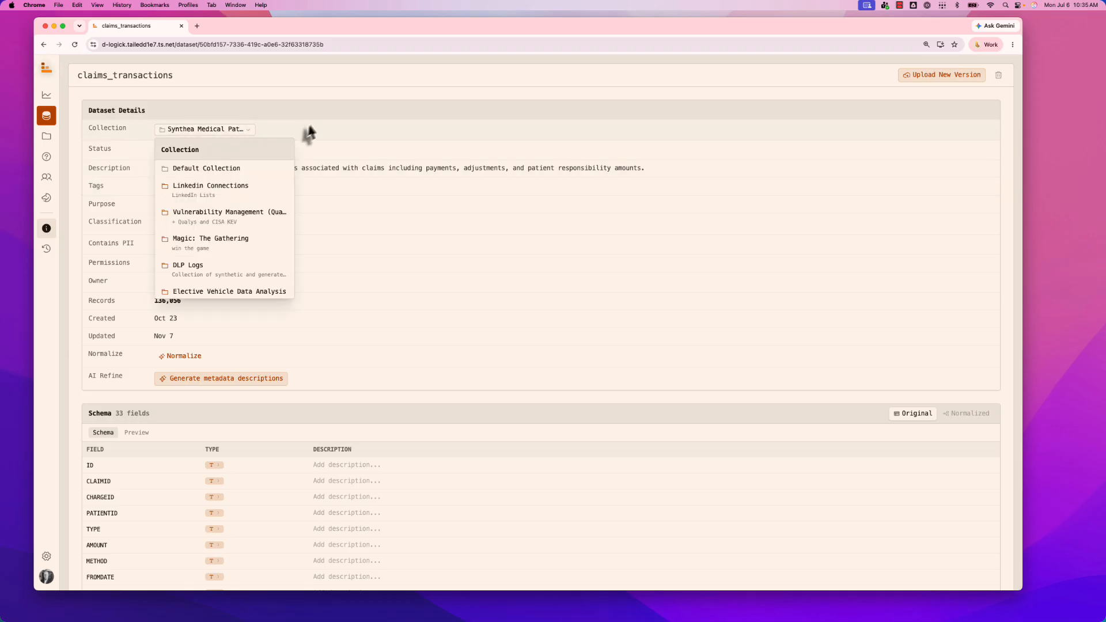
{"action": "left_click", "coordinate": [334, 122]}
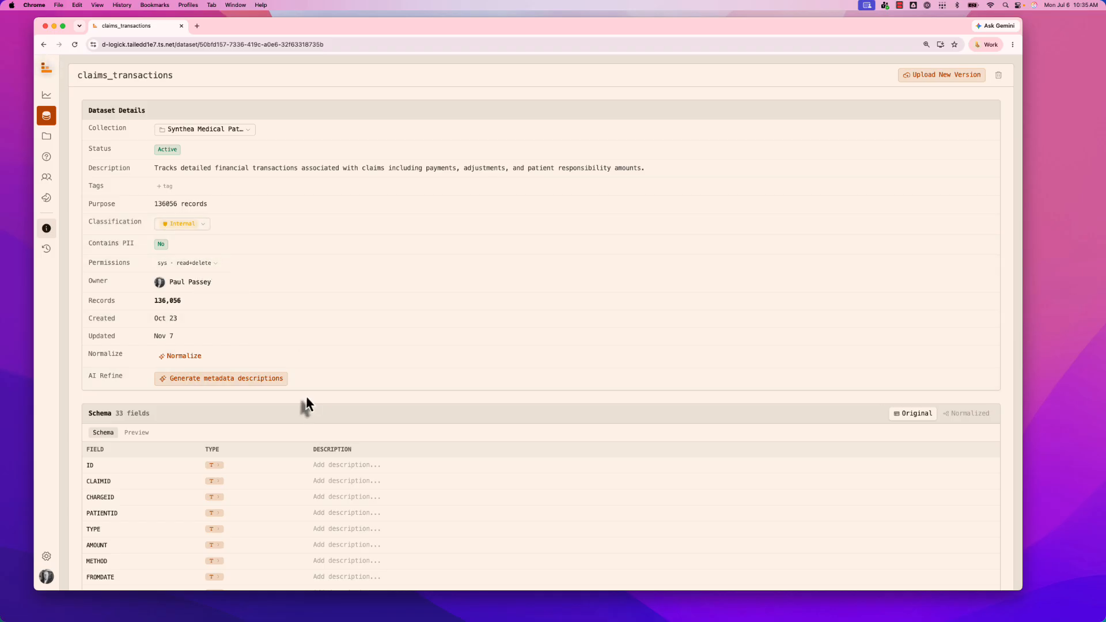
{"action": "scroll", "coordinate": [117, 476], "scroll_direction": "down", "scroll_amount": 3}
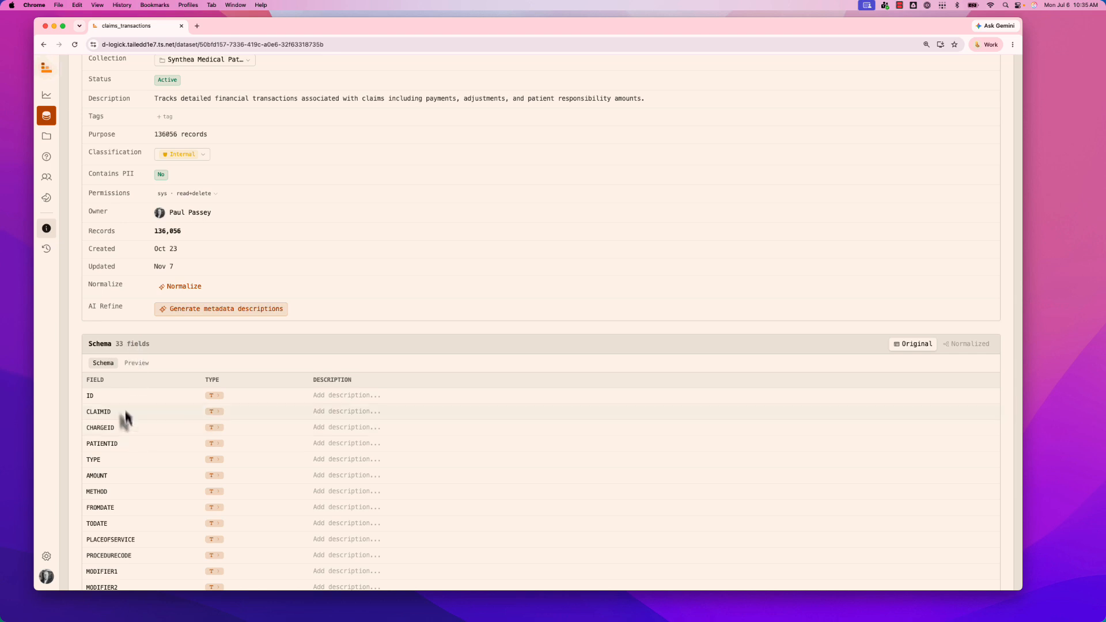
{"action": "scroll", "coordinate": [150, 454], "scroll_direction": "down", "scroll_amount": 8}
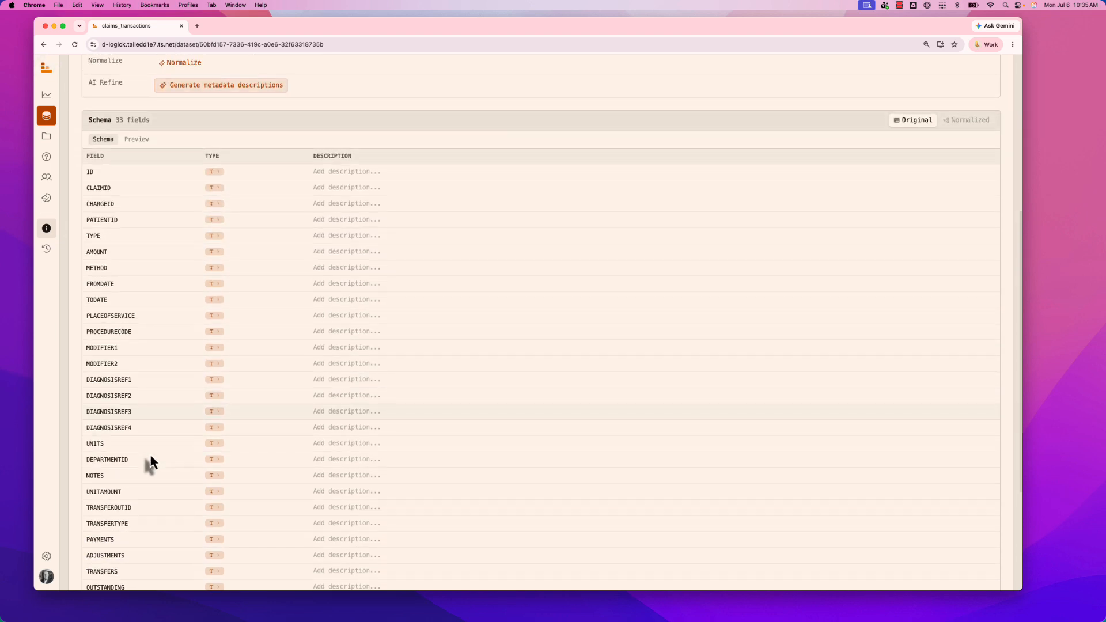
Step: Preview the claims_transactions records and look through the rows of the original data
{"action": "scroll", "coordinate": [150, 455], "scroll_direction": "up", "scroll_amount": 12}
{"action": "left_click", "coordinate": [144, 435]}
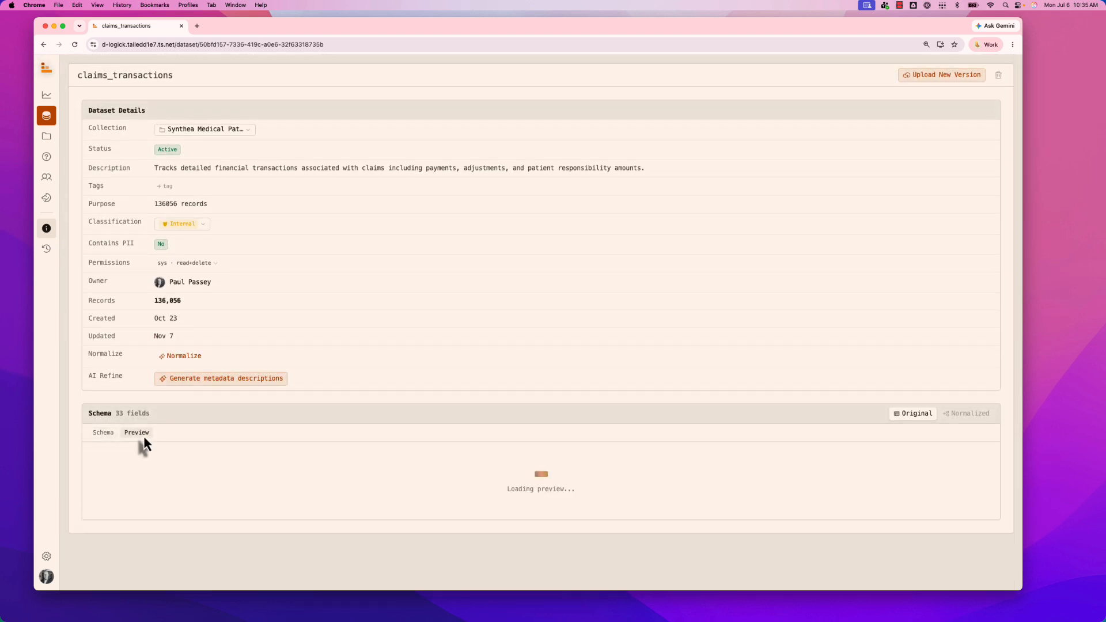
{"action": "scroll", "coordinate": [147, 439], "scroll_direction": "down", "scroll_amount": 3}
{"action": "scroll", "coordinate": [149, 440], "scroll_direction": "down", "scroll_amount": 1}
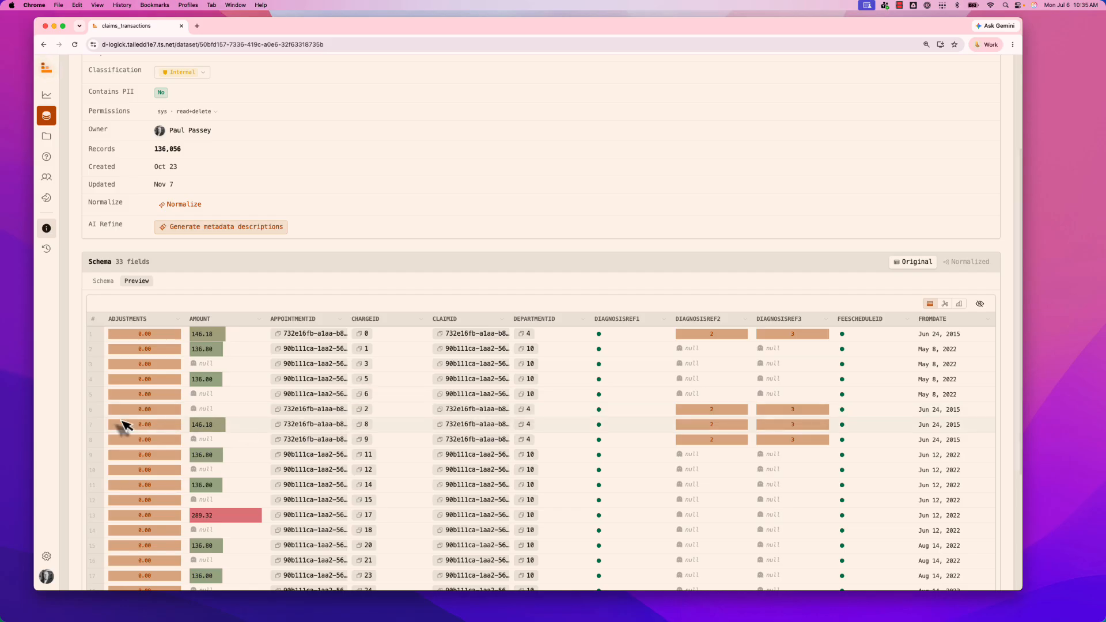
{"action": "scroll", "coordinate": [346, 448], "scroll_direction": "down", "scroll_amount": 5}
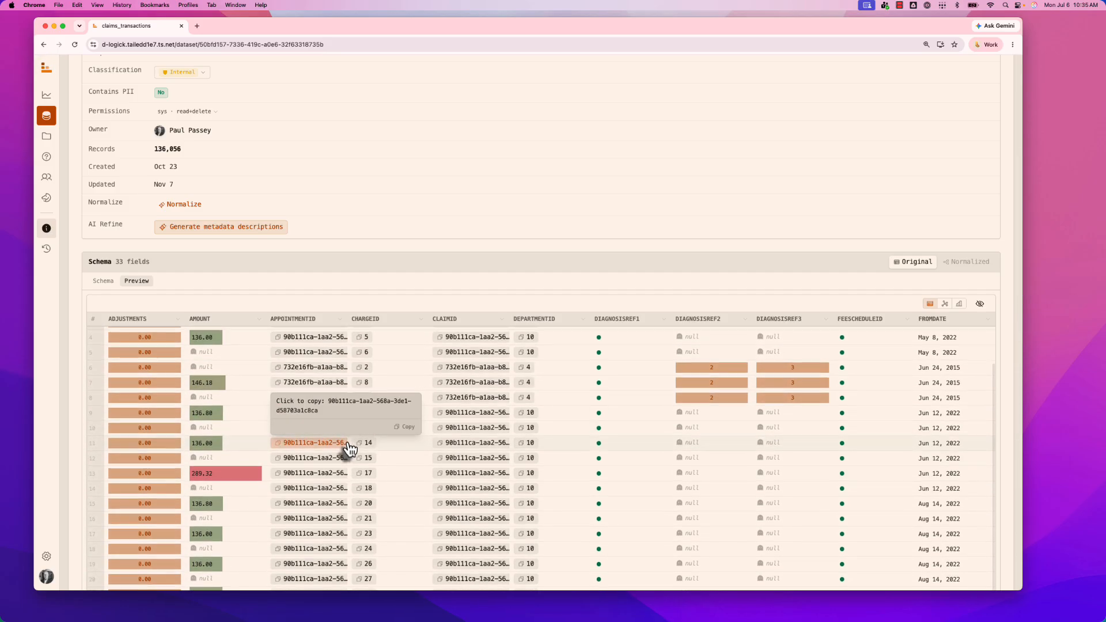
{"action": "scroll", "coordinate": [337, 406], "scroll_direction": "up", "scroll_amount": 3}
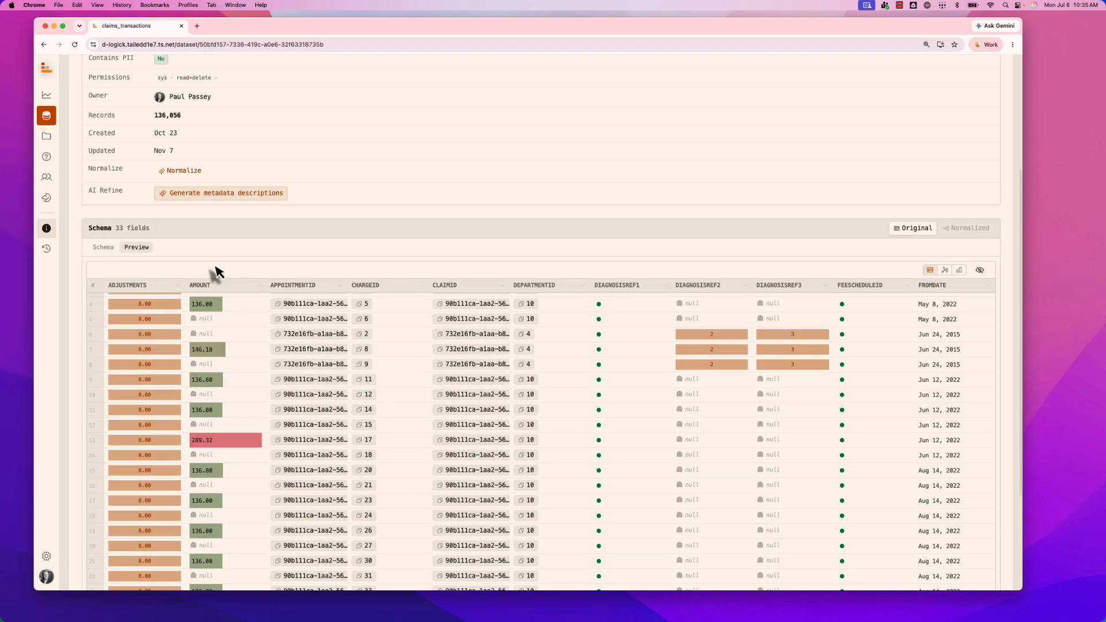
Step: Return to the dataset's schema, generate AI metadata descriptions for the dataset and its fields, and apply the suggested changes
{"action": "left_click", "coordinate": [101, 248]}
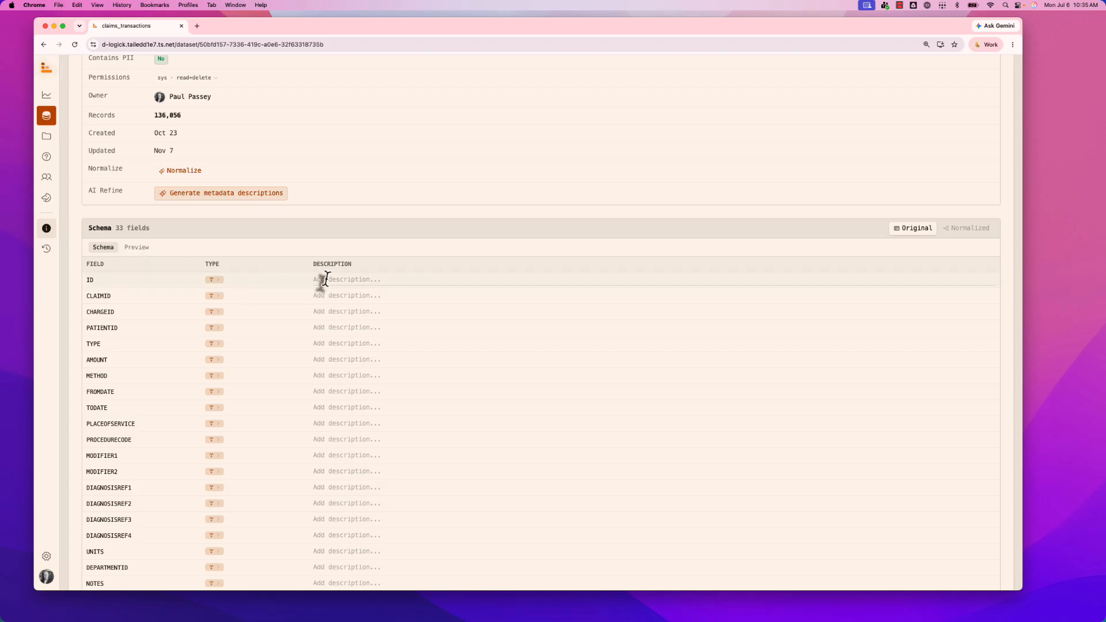
{"action": "scroll", "coordinate": [333, 279], "scroll_direction": "up", "scroll_amount": 2}
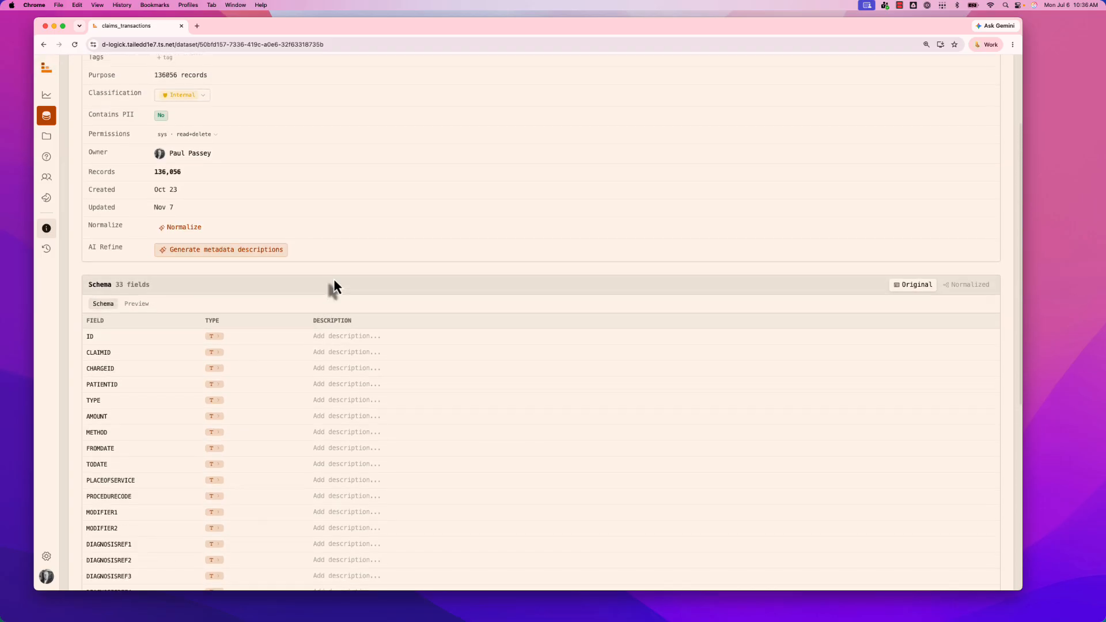
{"action": "left_click", "coordinate": [244, 254]}
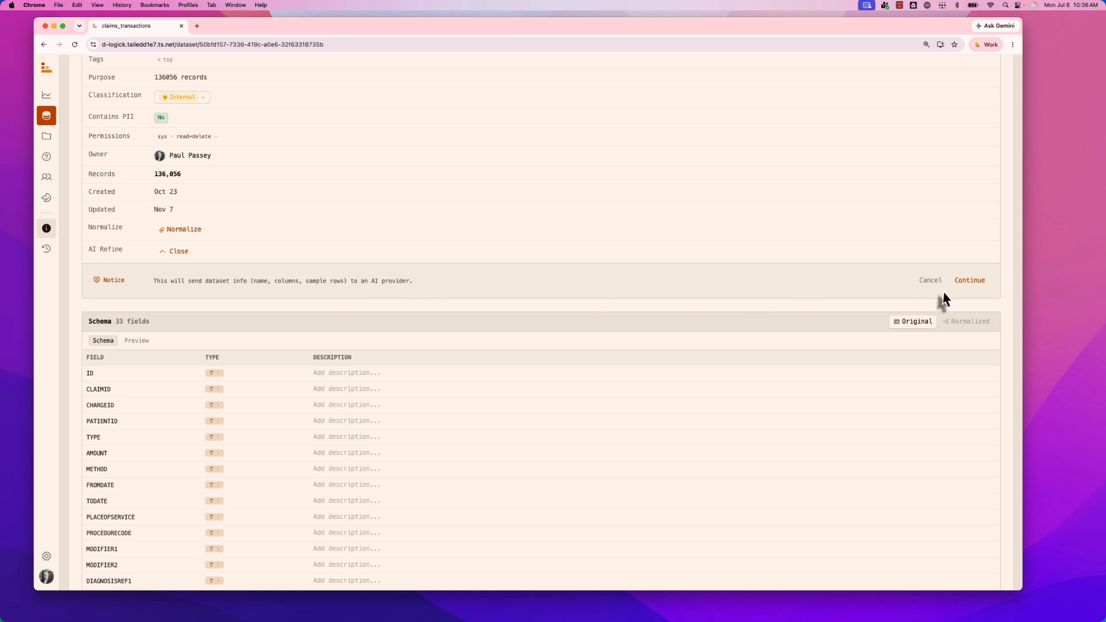
{"action": "left_click", "coordinate": [973, 282]}
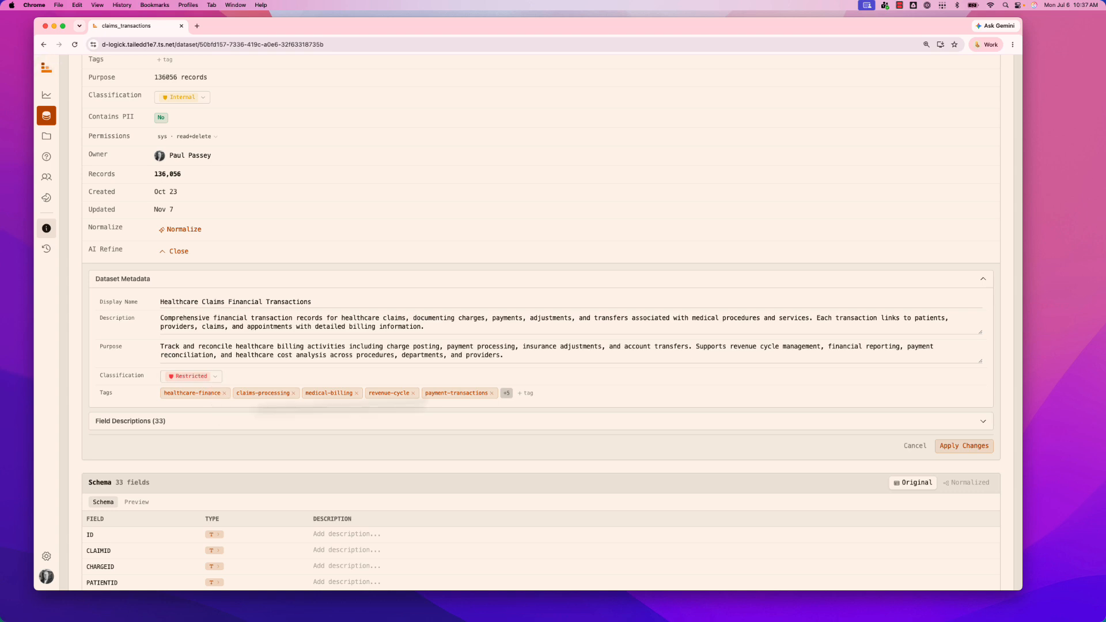
{"action": "scroll", "coordinate": [551, 380], "scroll_direction": "down", "scroll_amount": 2}
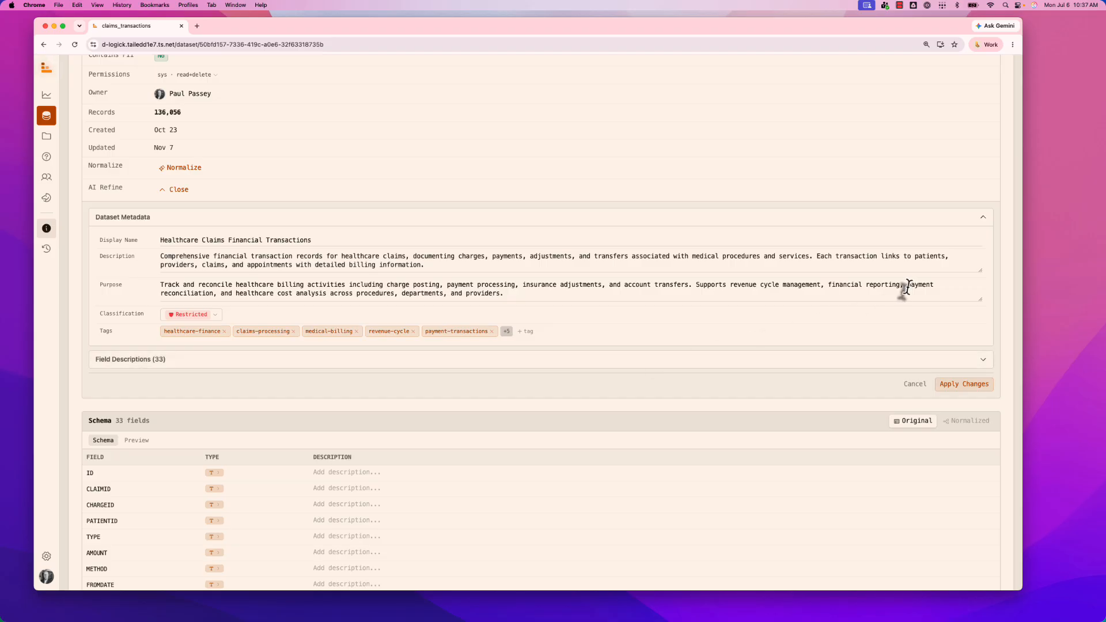
{"action": "left_click", "coordinate": [953, 389]}
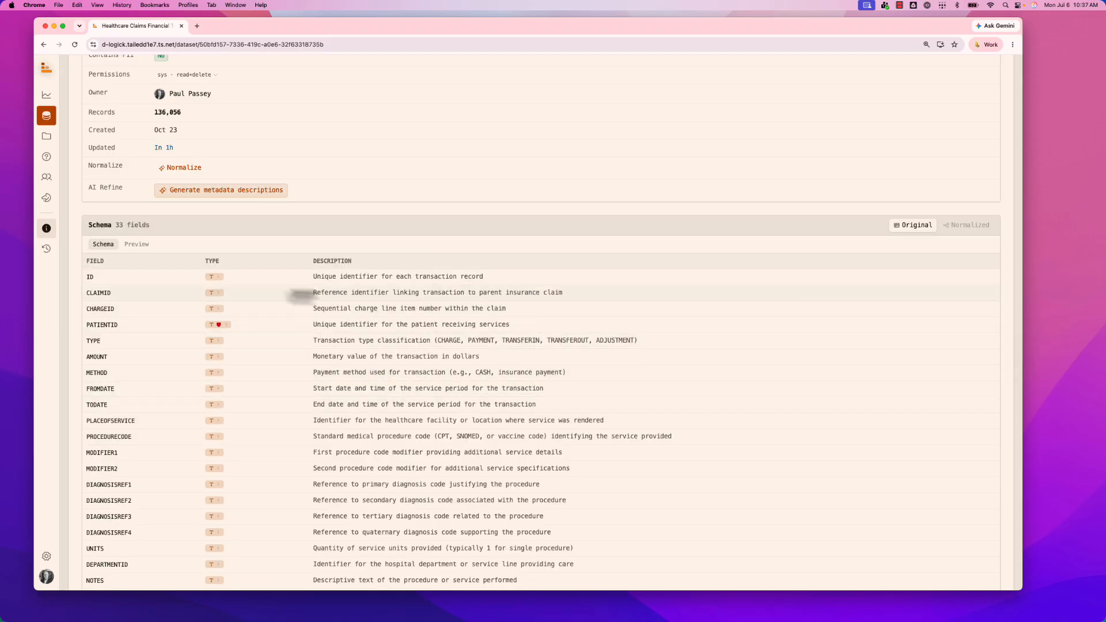
Step: Edit the end of the ID field's description so that it reads "Unique identifier for each transaction record"
{"action": "scroll", "coordinate": [439, 547], "scroll_direction": "down", "scroll_amount": 2}
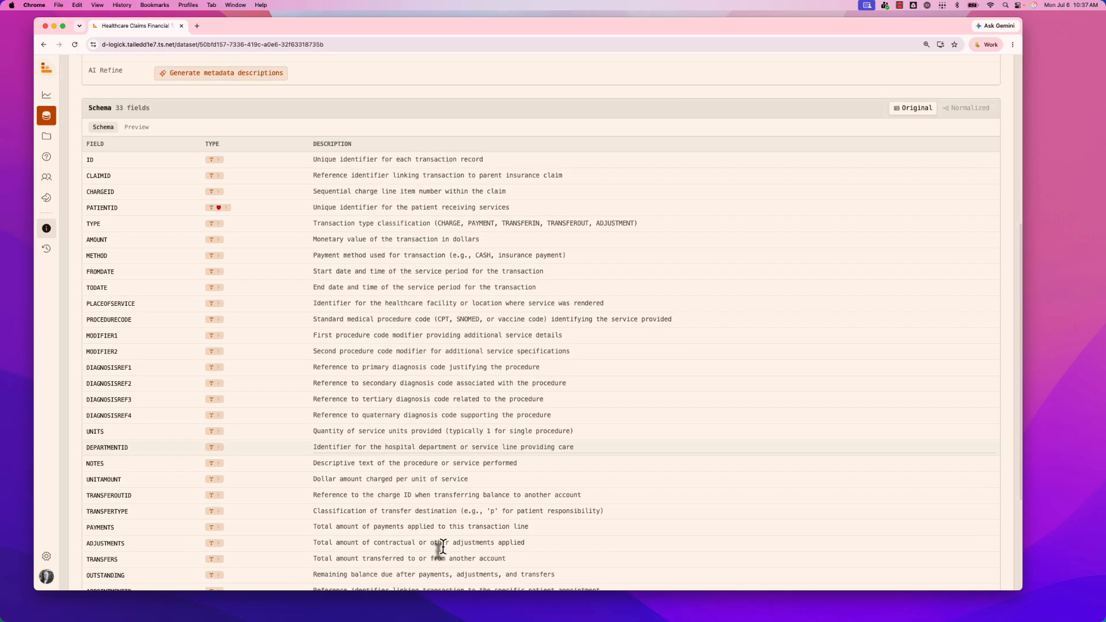
{"action": "scroll", "coordinate": [439, 548], "scroll_direction": "up", "scroll_amount": 3}
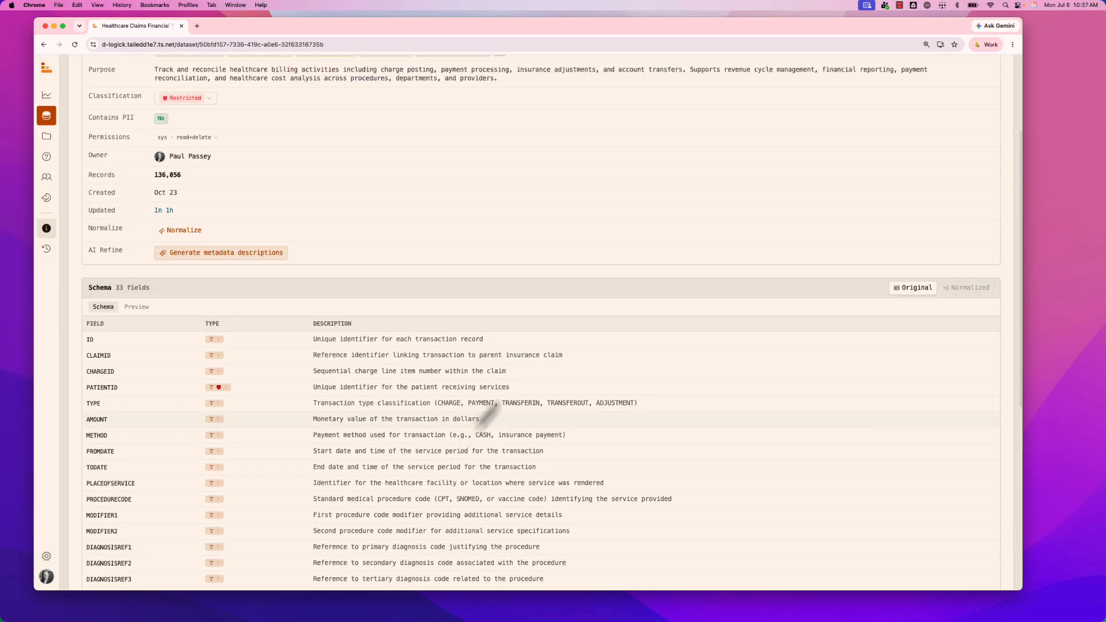
{"action": "left_click", "coordinate": [517, 341]}
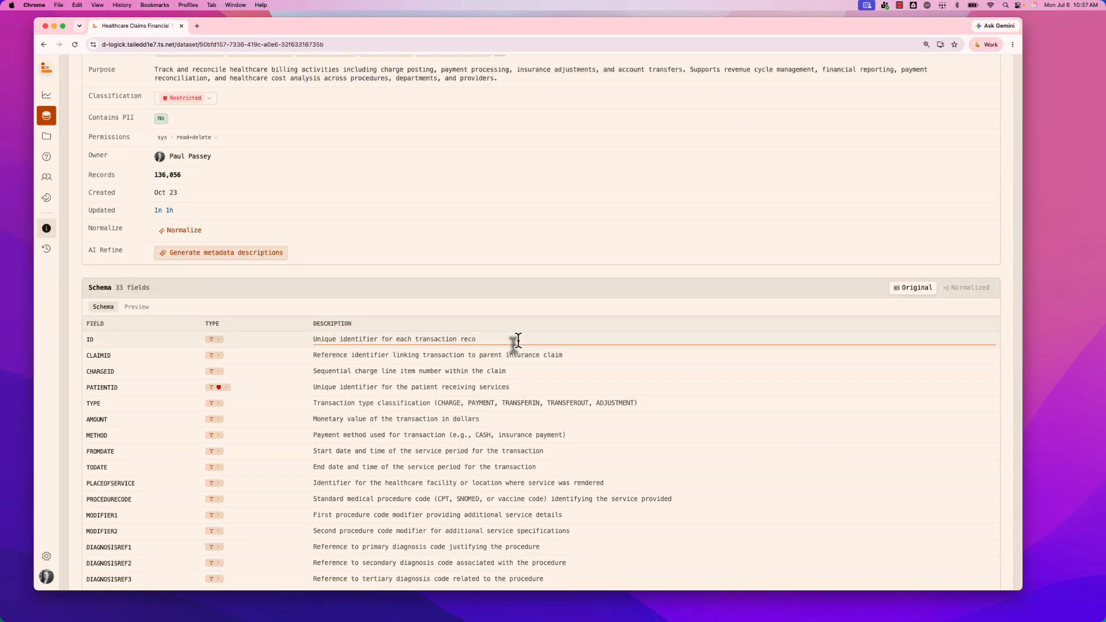
{"action": "type", "text": "d"}
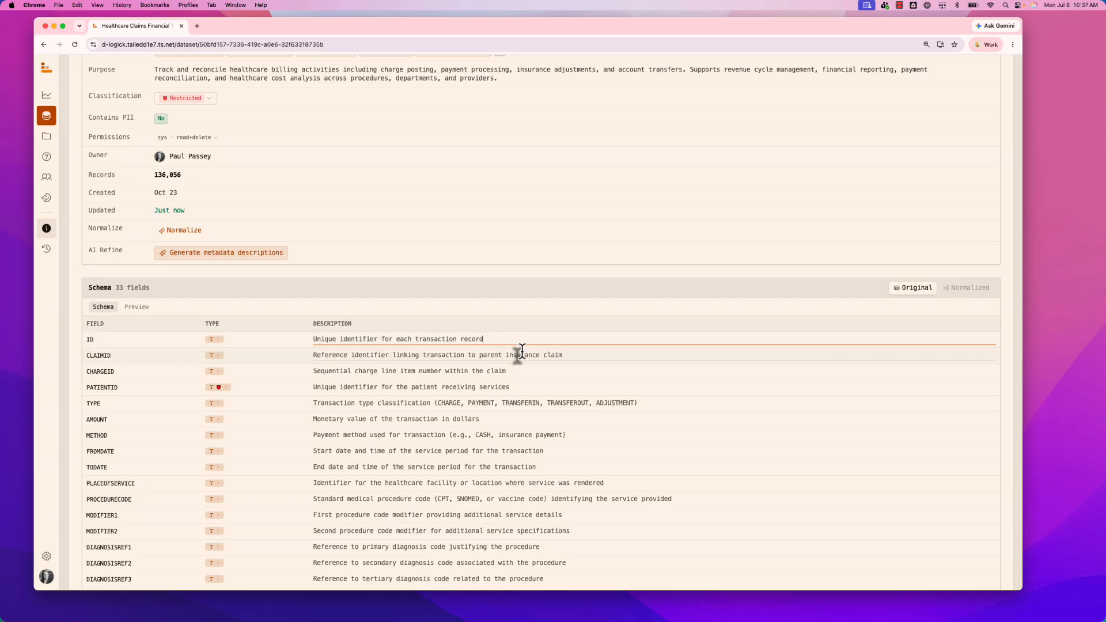
Step: Review the dataset's description, tags, purpose and classification together with its schema field descriptions
{"action": "scroll", "coordinate": [345, 247], "scroll_direction": "up", "scroll_amount": 3}
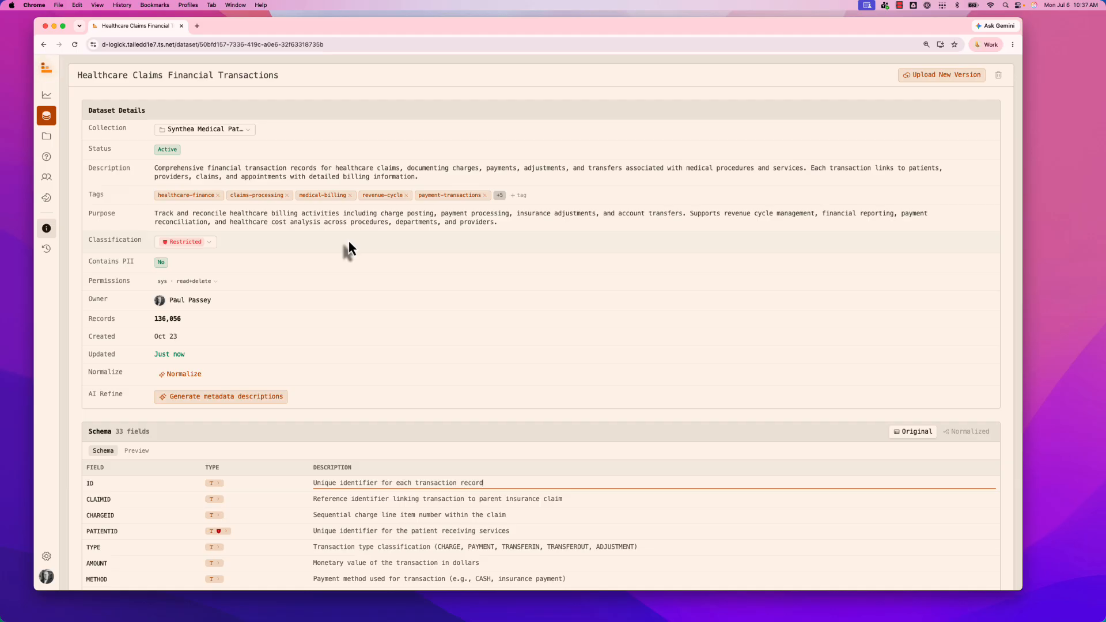
{"action": "scroll", "coordinate": [361, 247], "scroll_direction": "down", "scroll_amount": 5}
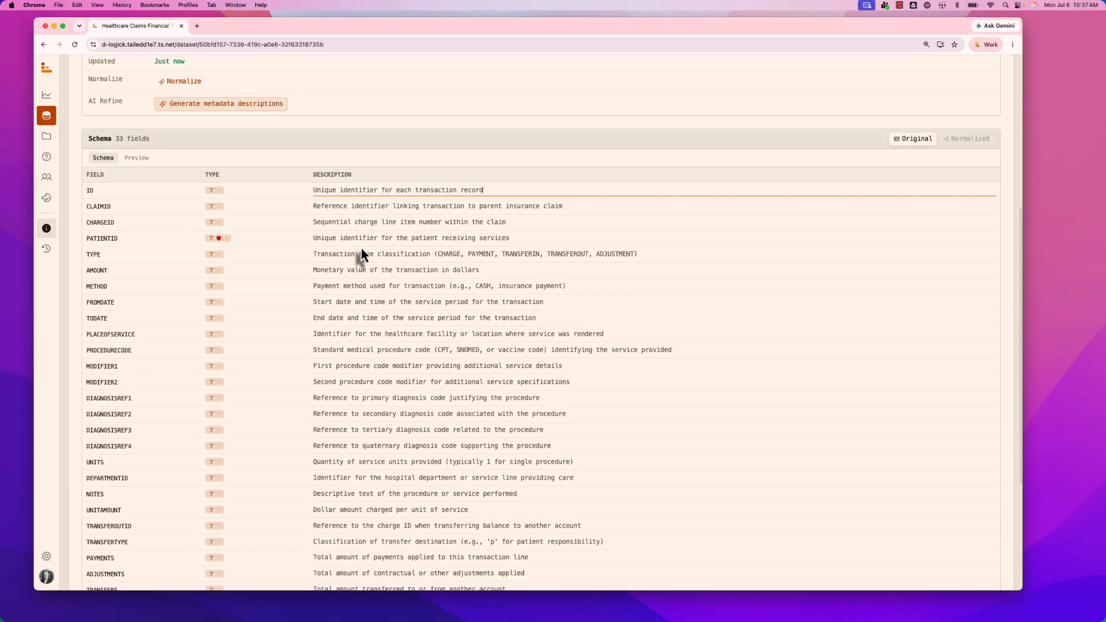
{"action": "scroll", "coordinate": [361, 247], "scroll_direction": "up", "scroll_amount": 5}
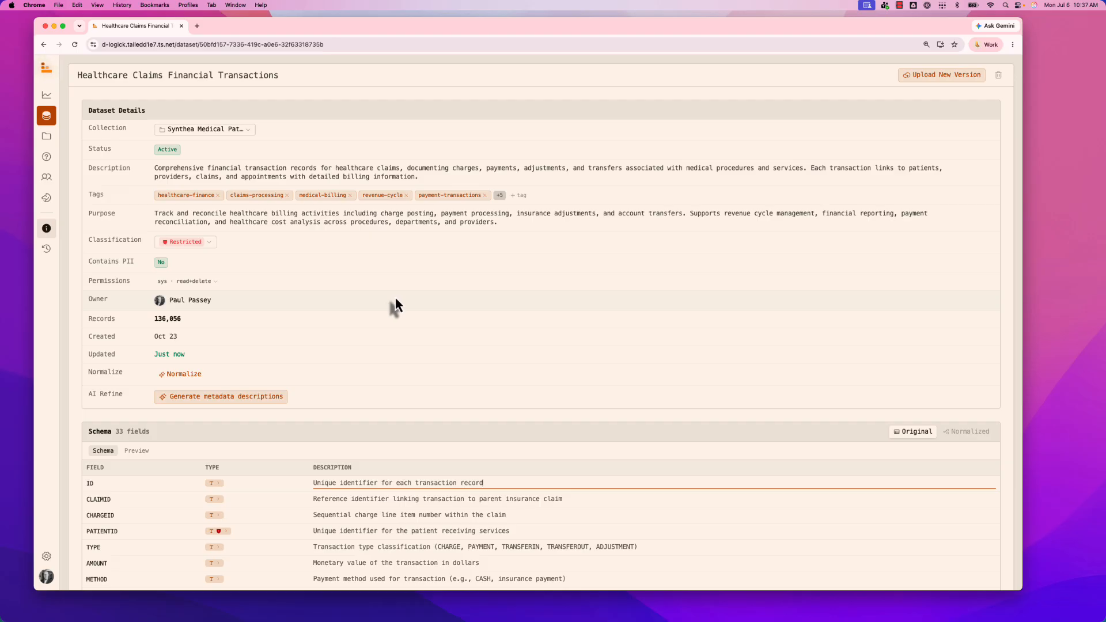
Step: Return to the catalog and look through the datasets in the Synthea Medical Patient Records collection
{"action": "left_click", "coordinate": [49, 120]}
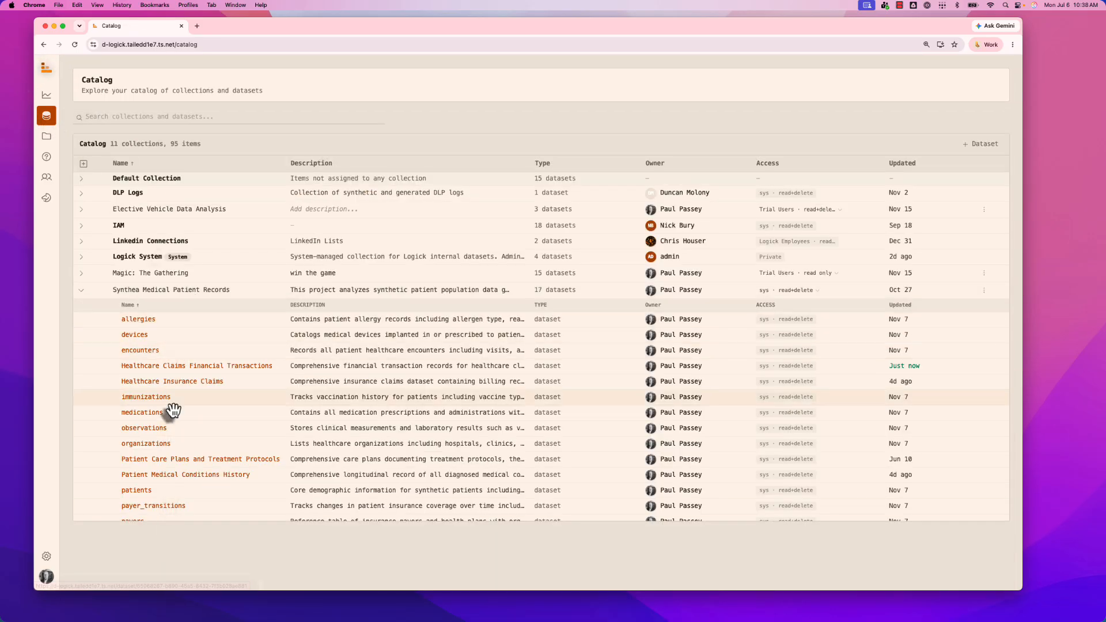
{"action": "scroll", "coordinate": [172, 411], "scroll_direction": "down", "scroll_amount": 2}
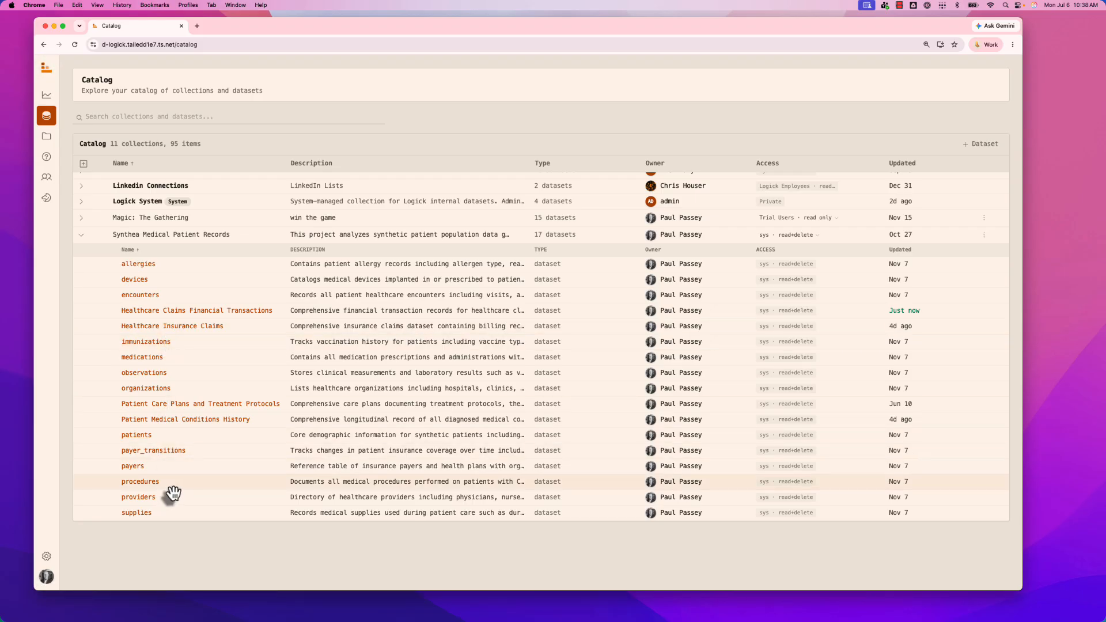
{"action": "scroll", "coordinate": [172, 494], "scroll_direction": "up", "scroll_amount": 1}
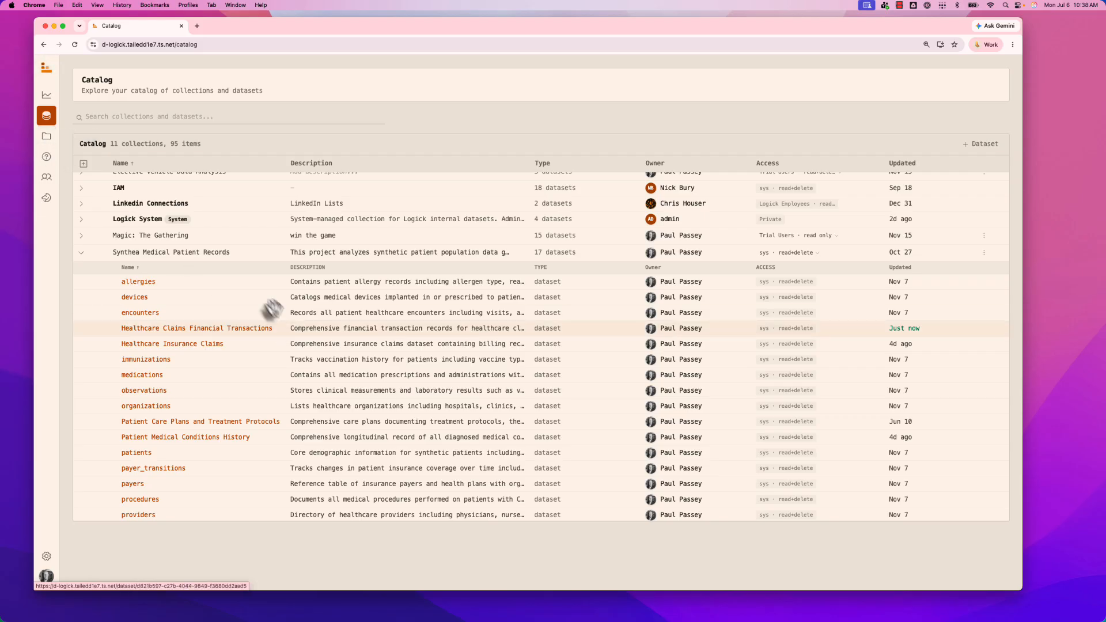
Step: Open the Synthea Medical Patient Data project from the list of projects
{"action": "left_click", "coordinate": [50, 141]}
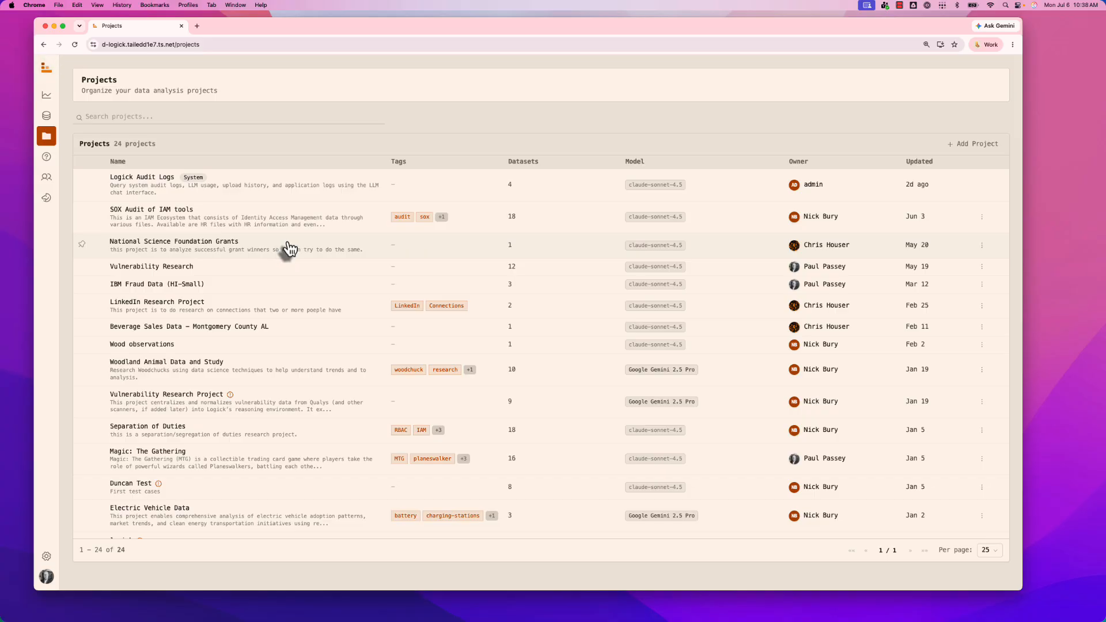
{"action": "scroll", "coordinate": [261, 311], "scroll_direction": "down", "scroll_amount": 5}
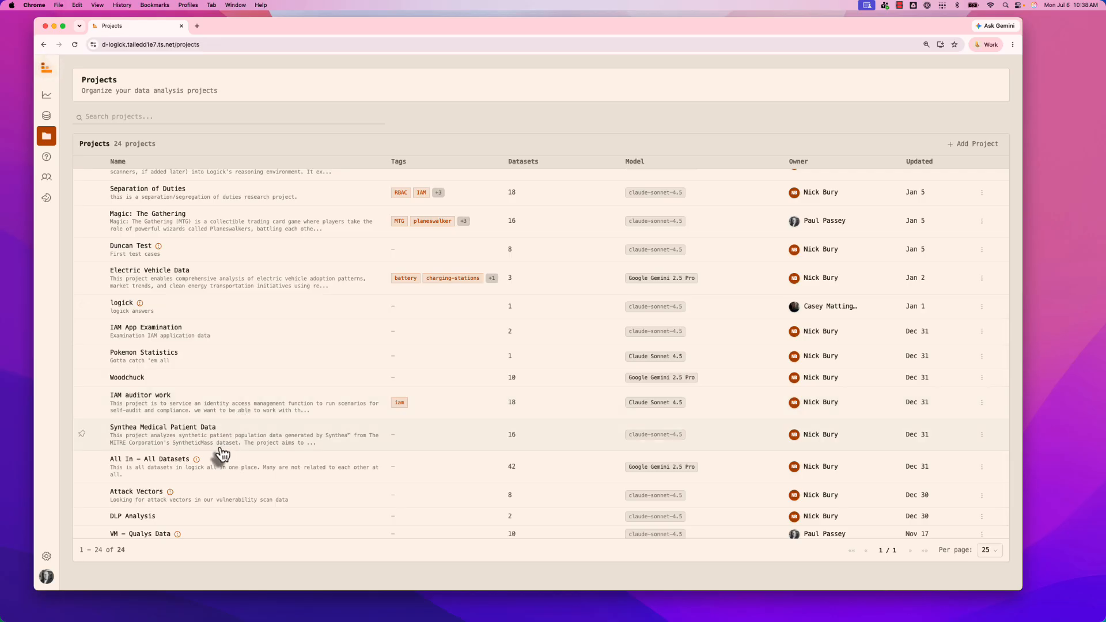
{"action": "left_click", "coordinate": [187, 439]}
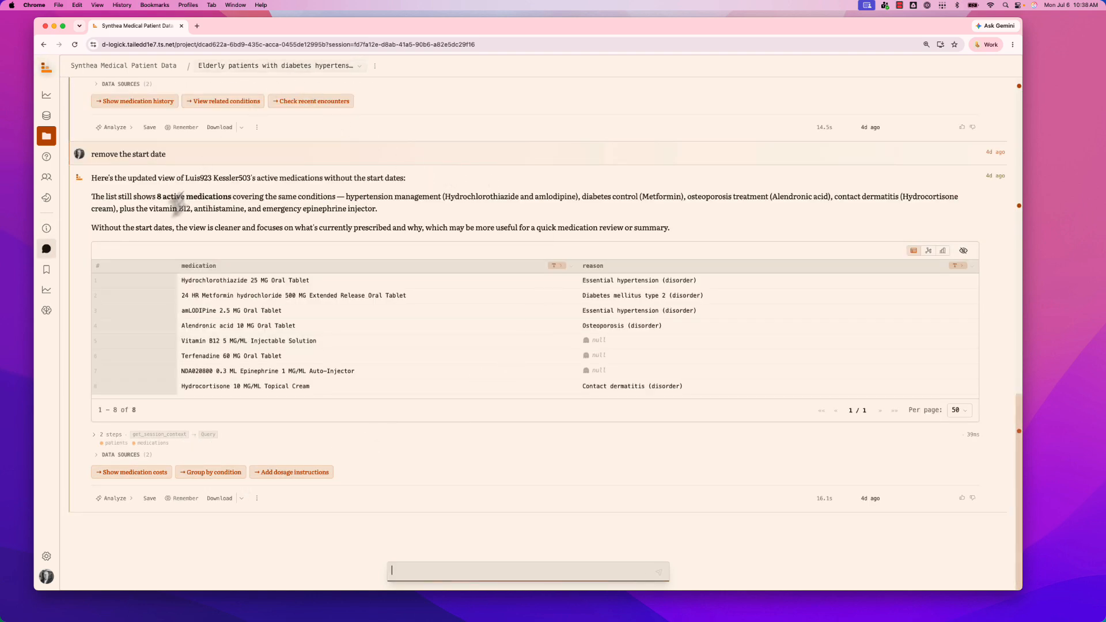
Step: Show the project's details and look through the AI models available for it
{"action": "left_click", "coordinate": [48, 230]}
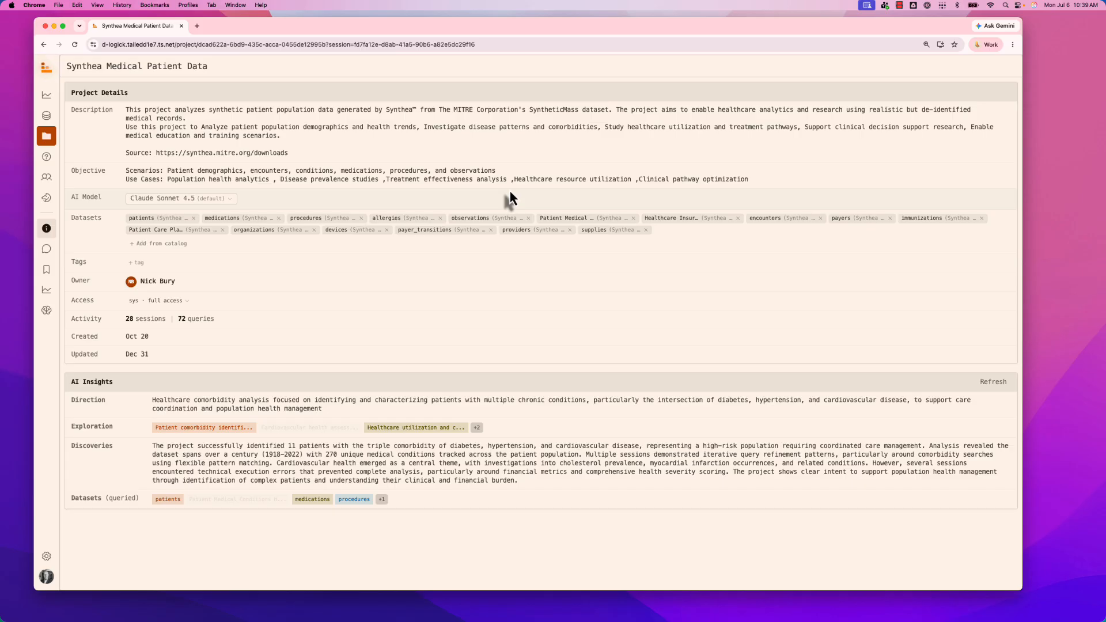
{"action": "left_click", "coordinate": [233, 202]}
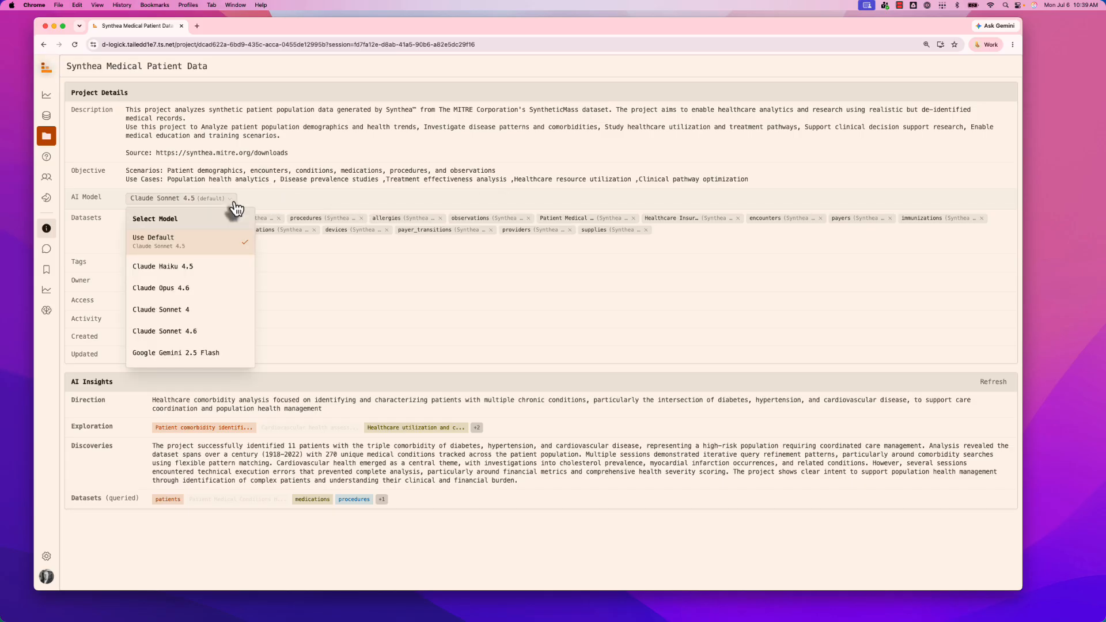
{"action": "scroll", "coordinate": [213, 314], "scroll_direction": "down", "scroll_amount": 5}
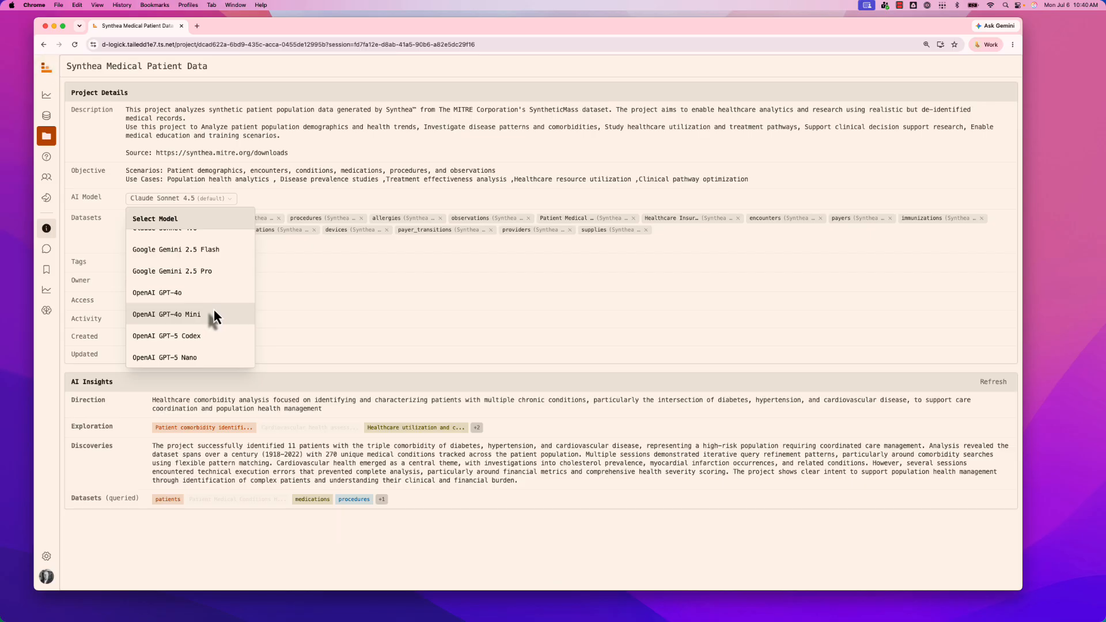
{"action": "scroll", "coordinate": [214, 315], "scroll_direction": "up", "scroll_amount": 5}
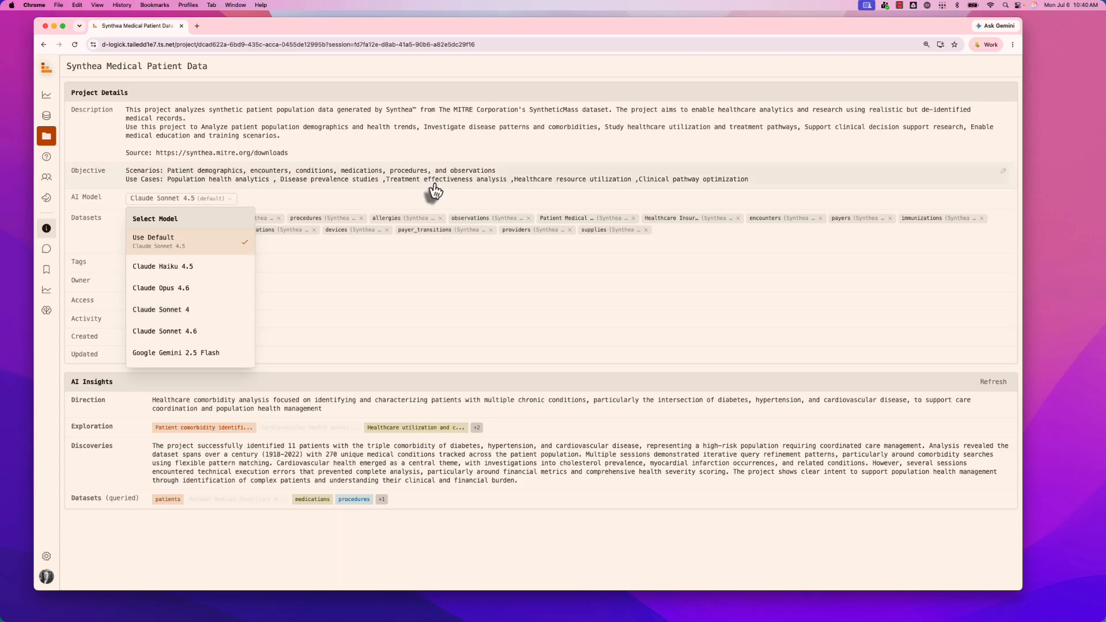
Step: Close the AI model choices and look through the project's access options
{"action": "left_click", "coordinate": [594, 298]}
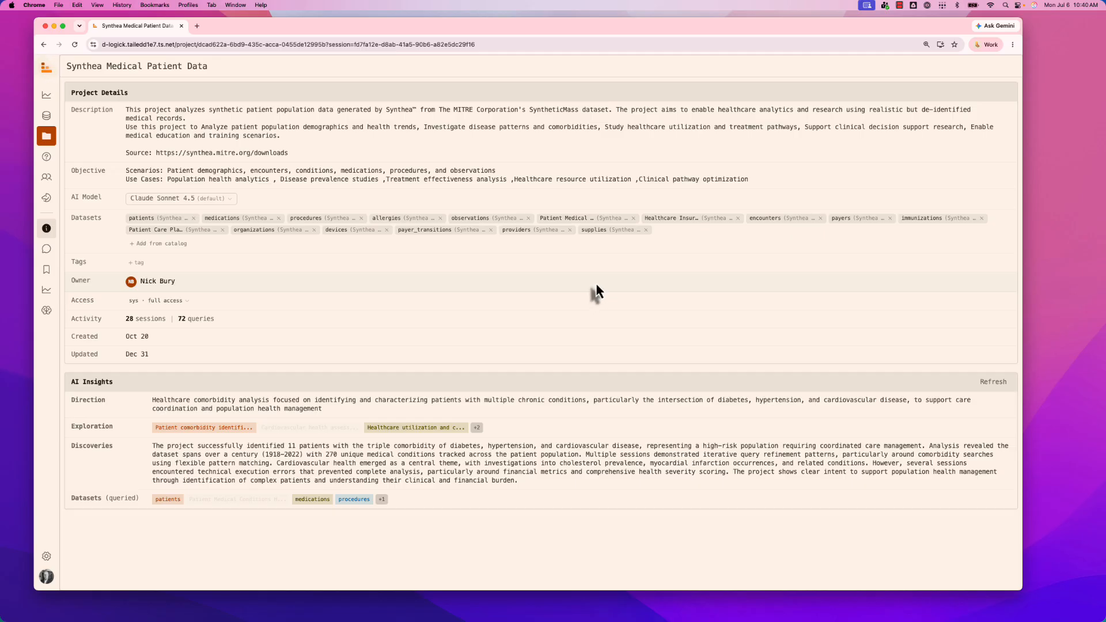
{"action": "left_click", "coordinate": [187, 301]}
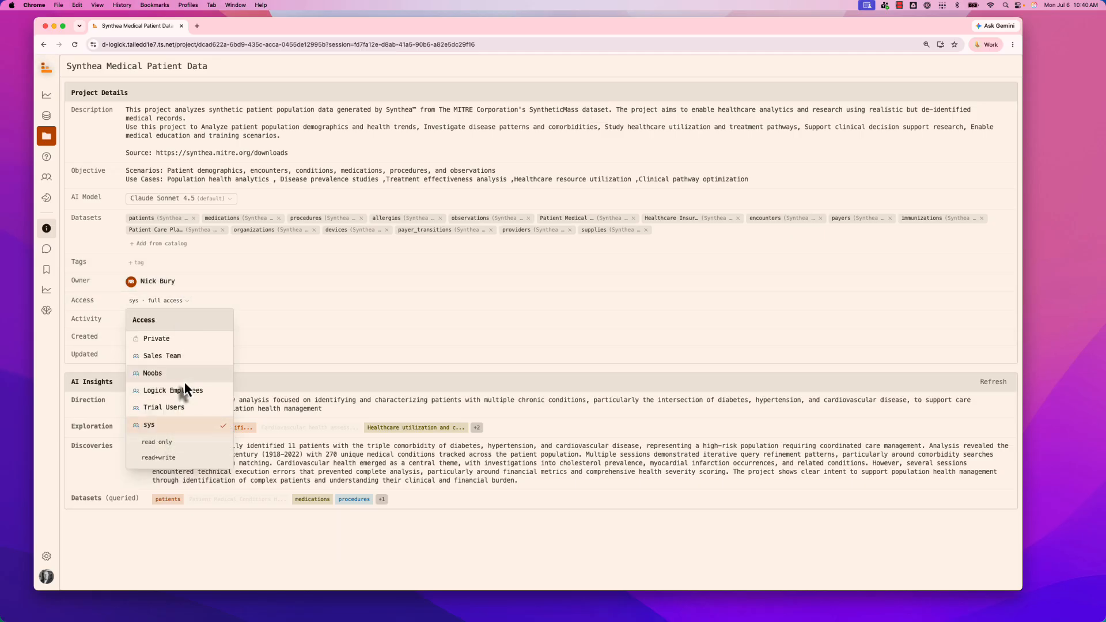
{"action": "left_click", "coordinate": [520, 321]}
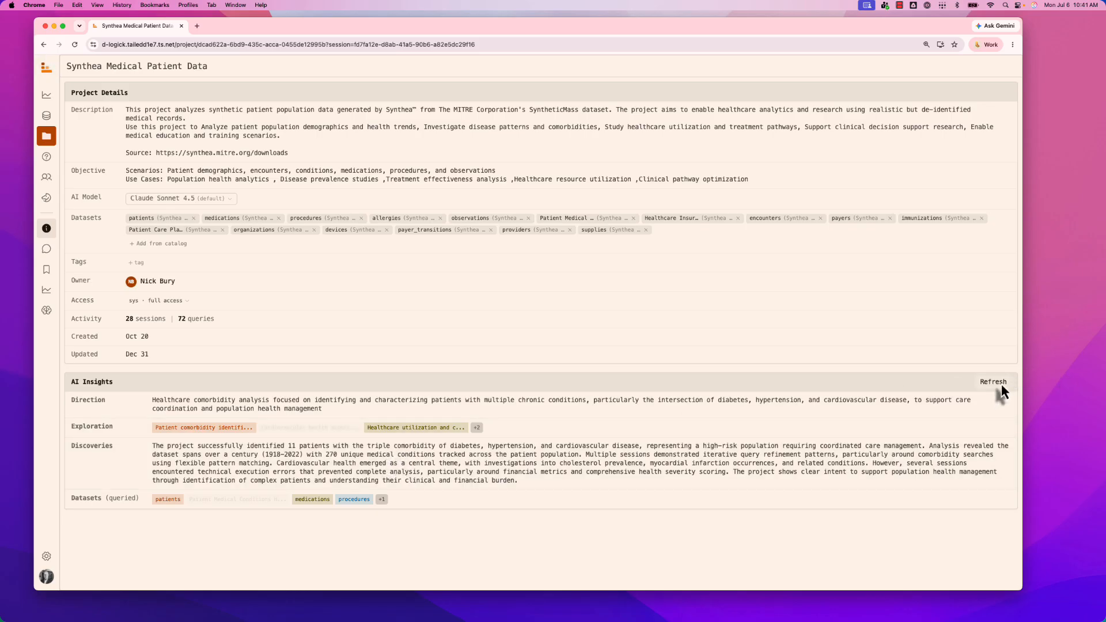
Step: Go to the project's chat, bring up its past sessions and start a new session
{"action": "left_click", "coordinate": [45, 254]}
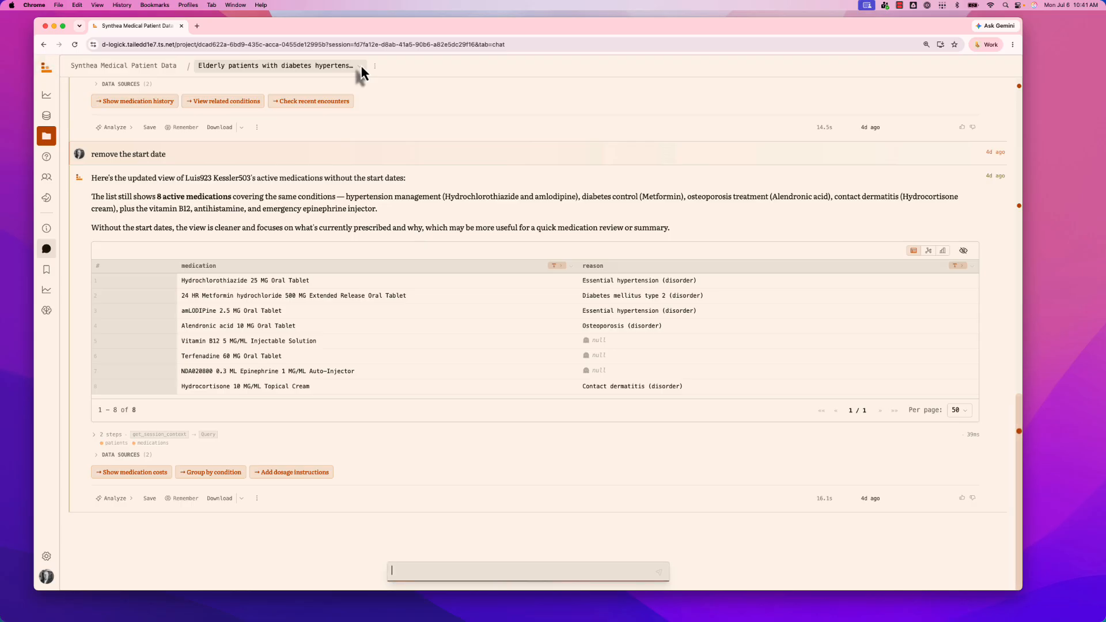
{"action": "left_click", "coordinate": [361, 64]}
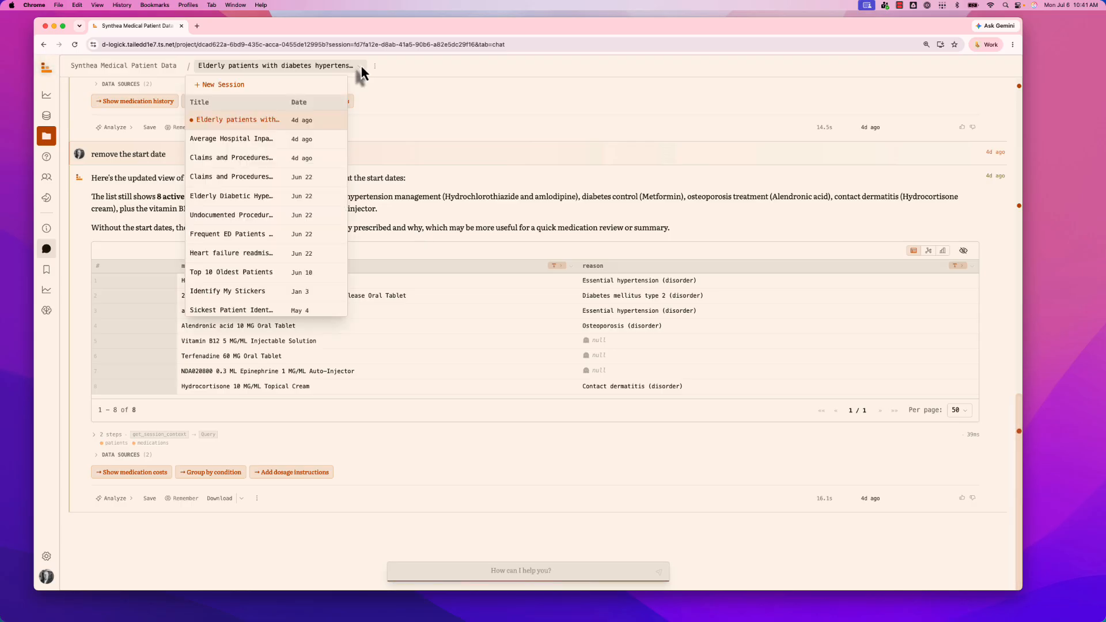
{"action": "left_click", "coordinate": [240, 85]}
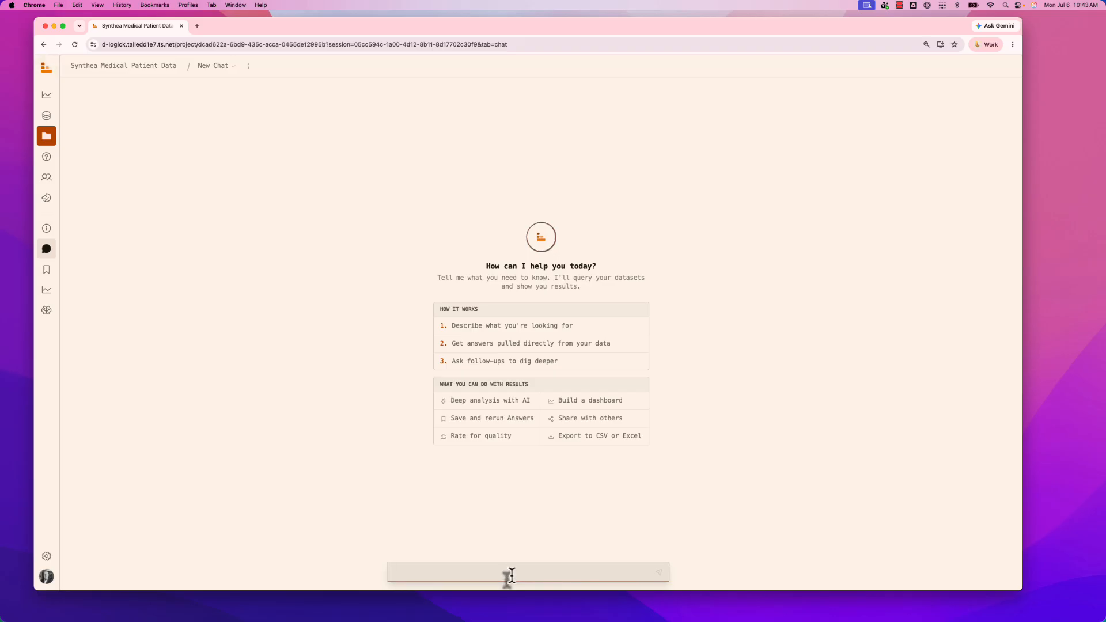
Step: Ask the chat "do i have any patients with heart problems and obesede"
{"action": "type", "text": "do ihav"}
{"action": "key", "text": "BackSpace"}
{"action": "key", "text": "BackSpace"}
{"action": "key", "text": "BackSpace"}
{"action": "type", "text": "have any"}
{"action": "type", "text": " pari"}
{"action": "type", "text": "ents with hear"}
{"action": "type", "text": "t probl"}
{"action": "key", "text": "BackSpace"}
{"action": "type", "text": "ems and obesede"}
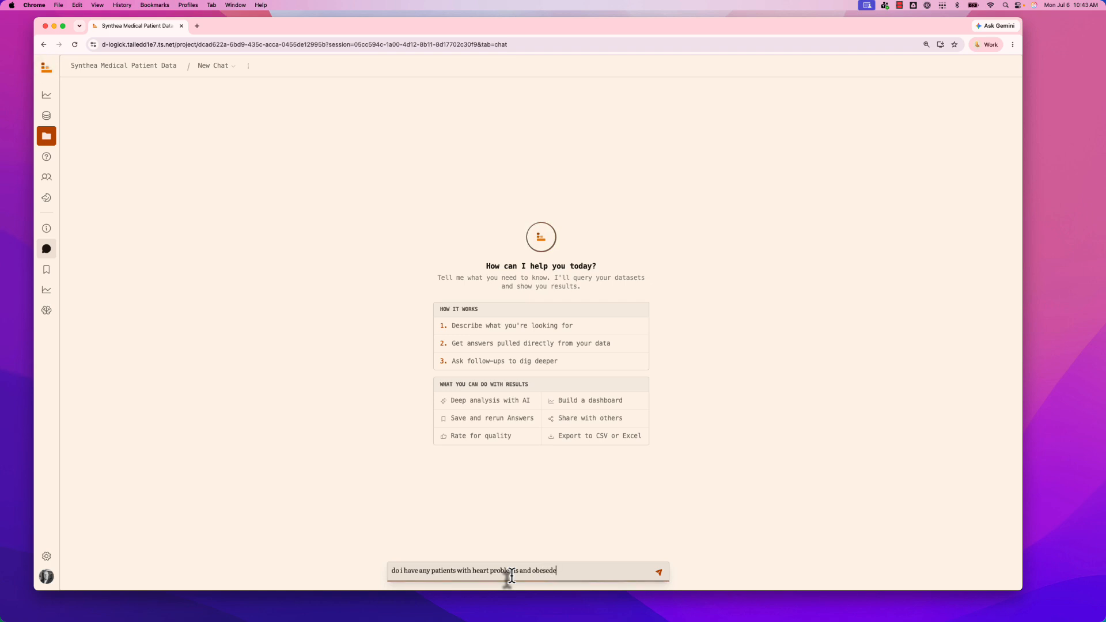
{"action": "key", "text": "Return"}
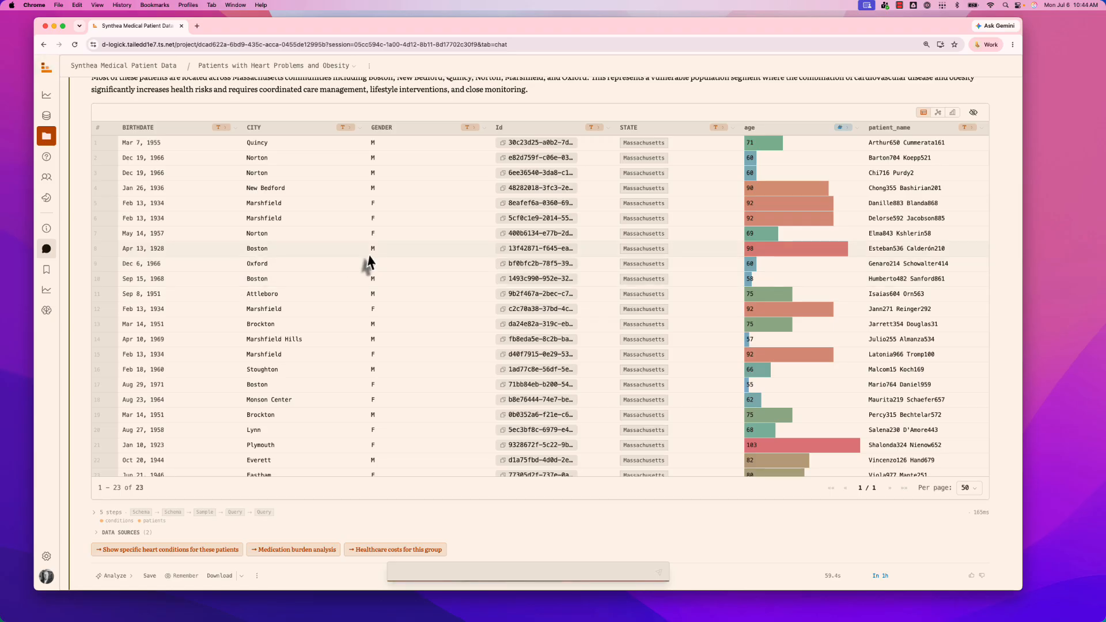
Step: Read the answer's summary and look through the table of patients with heart problems and obesity
{"action": "scroll", "coordinate": [366, 262], "scroll_direction": "up", "scroll_amount": 3}
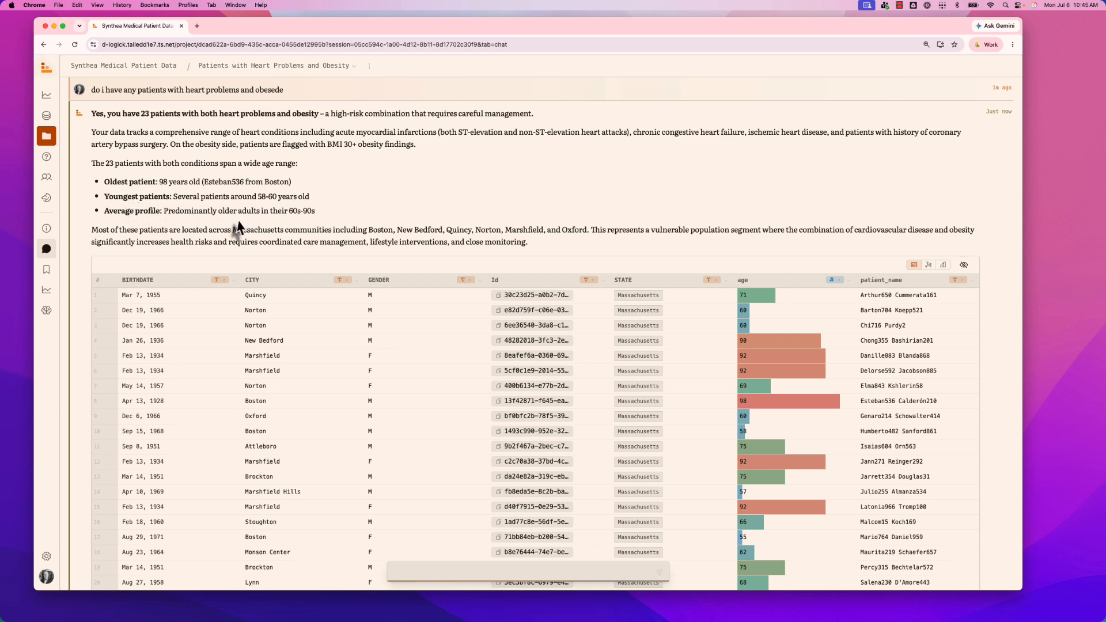
{"action": "scroll", "coordinate": [576, 359], "scroll_direction": "down", "scroll_amount": 1}
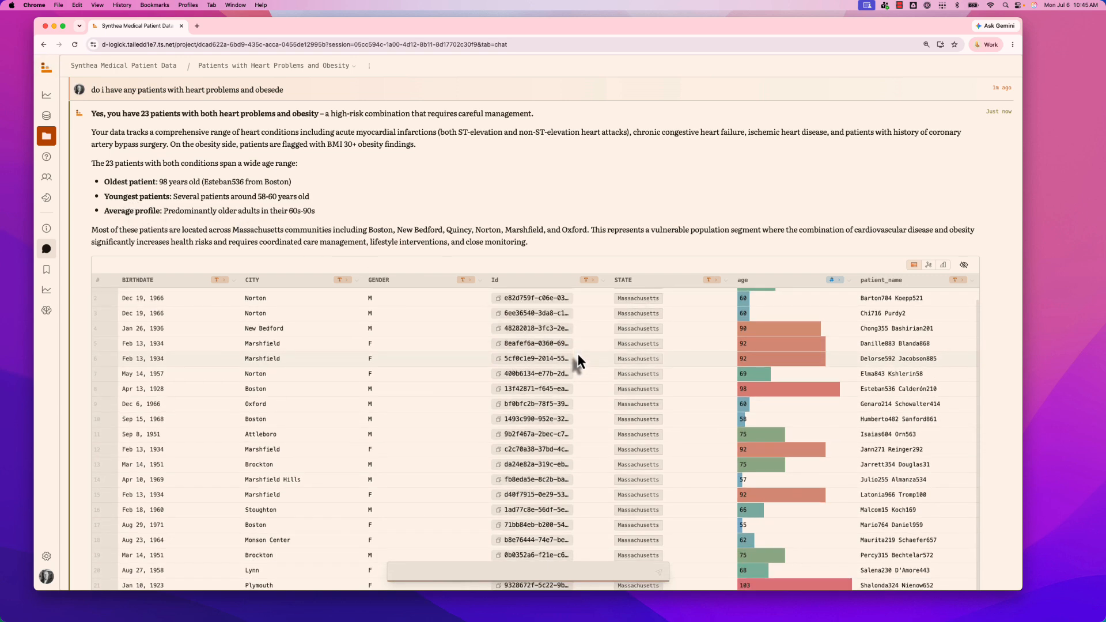
{"action": "scroll", "coordinate": [958, 313], "scroll_direction": "down", "scroll_amount": 3}
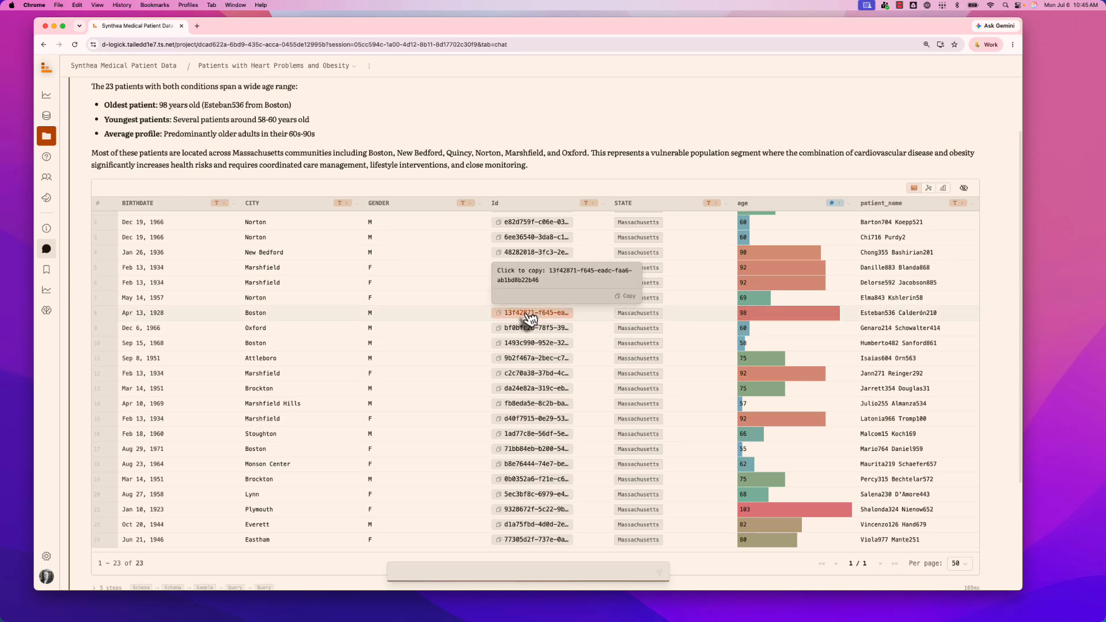
{"action": "scroll", "coordinate": [524, 320], "scroll_direction": "down", "scroll_amount": 4}
{"action": "scroll", "coordinate": [525, 321], "scroll_direction": "up", "scroll_amount": 1}
{"action": "scroll", "coordinate": [561, 279], "scroll_direction": "up", "scroll_amount": 1}
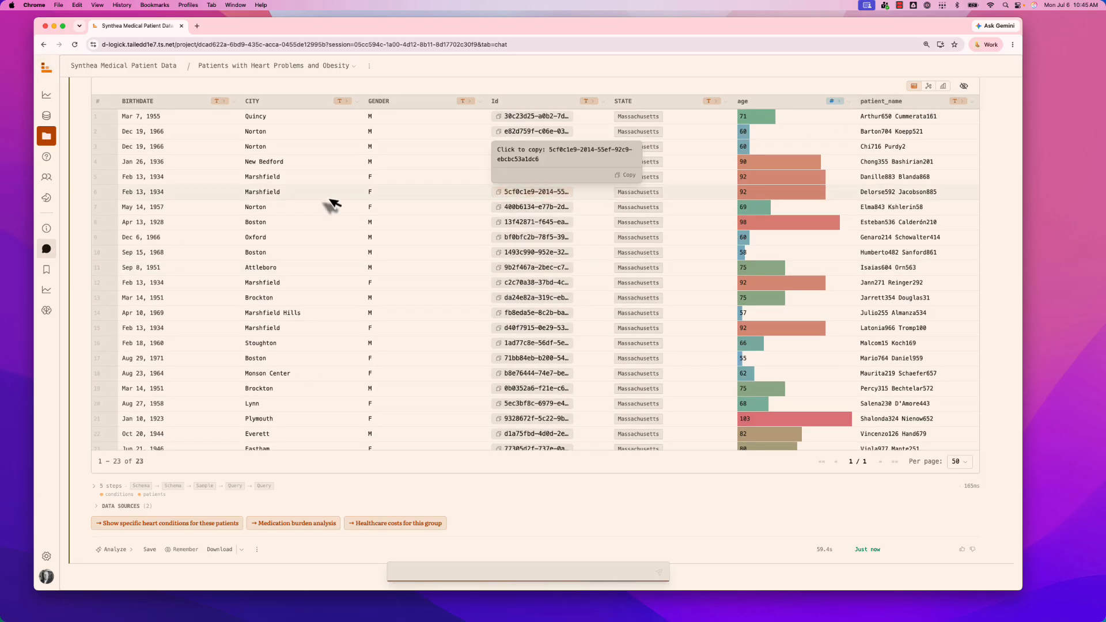
{"action": "scroll", "coordinate": [202, 214], "scroll_direction": "up", "scroll_amount": 3}
{"action": "scroll", "coordinate": [201, 213], "scroll_direction": "up", "scroll_amount": 2}
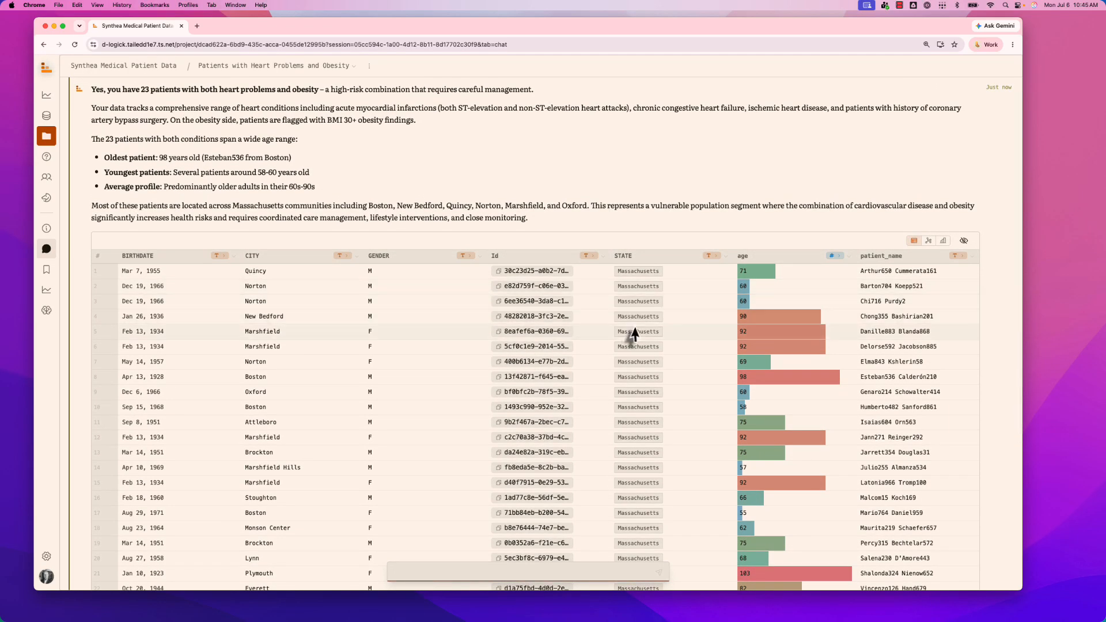
{"action": "scroll", "coordinate": [936, 332], "scroll_direction": "down", "scroll_amount": 1}
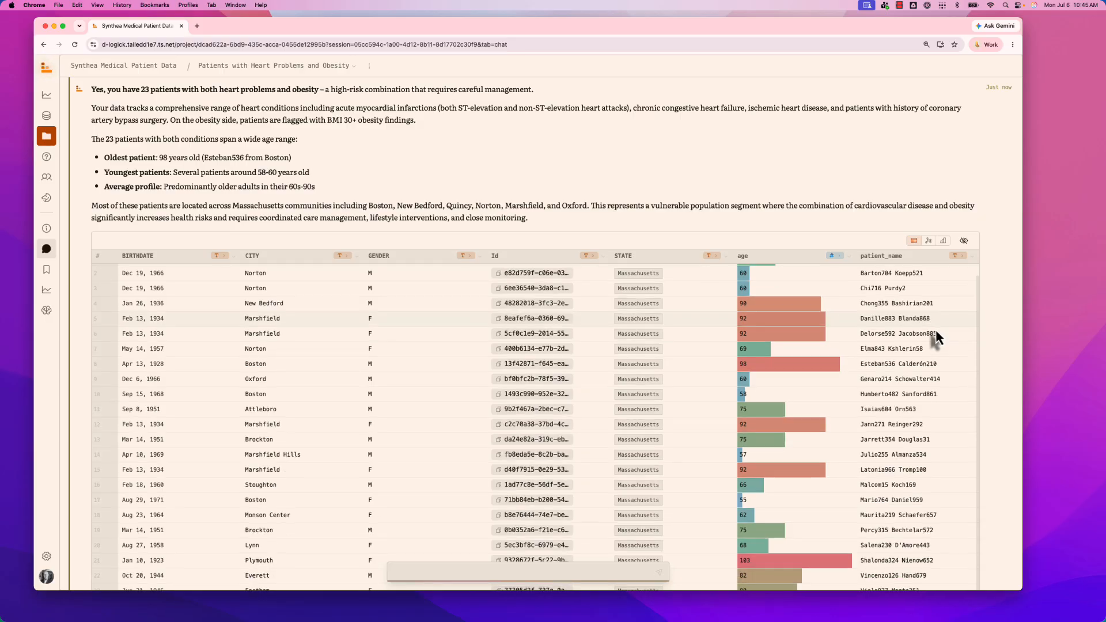
Step: Display the patient results as an entity graph grouped by GENDER
{"action": "left_click", "coordinate": [929, 241]}
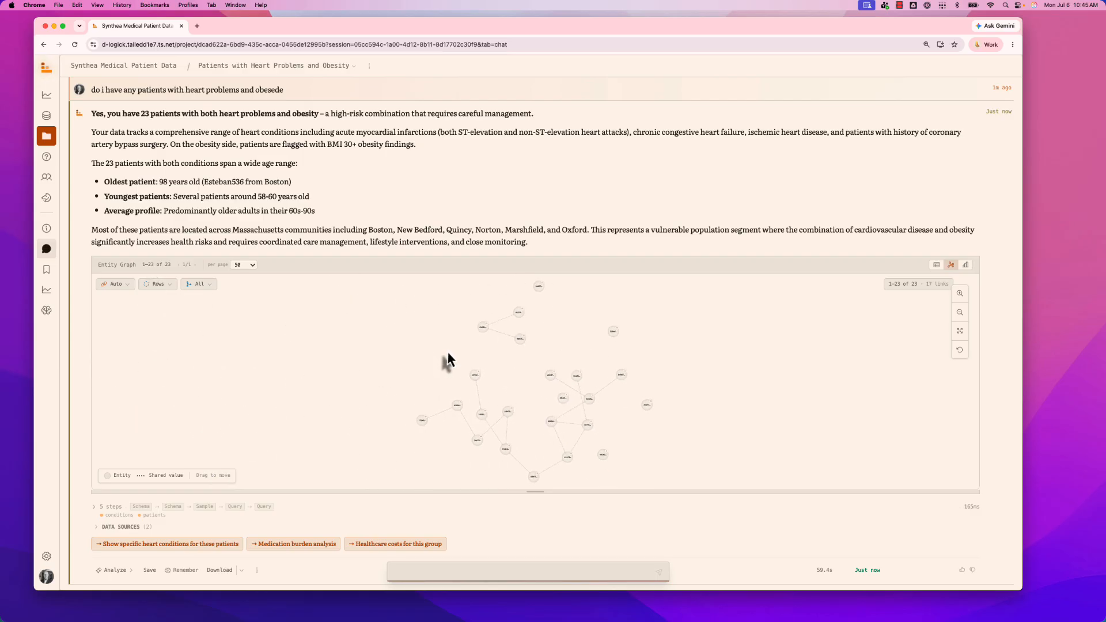
{"action": "left_click", "coordinate": [170, 286]}
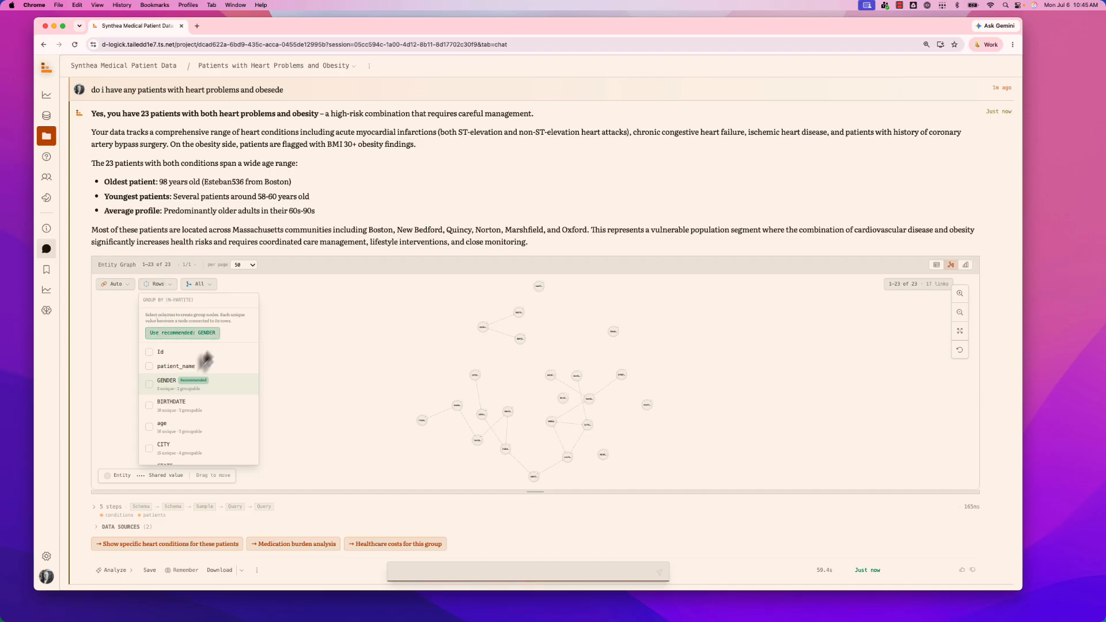
{"action": "left_click", "coordinate": [150, 385]}
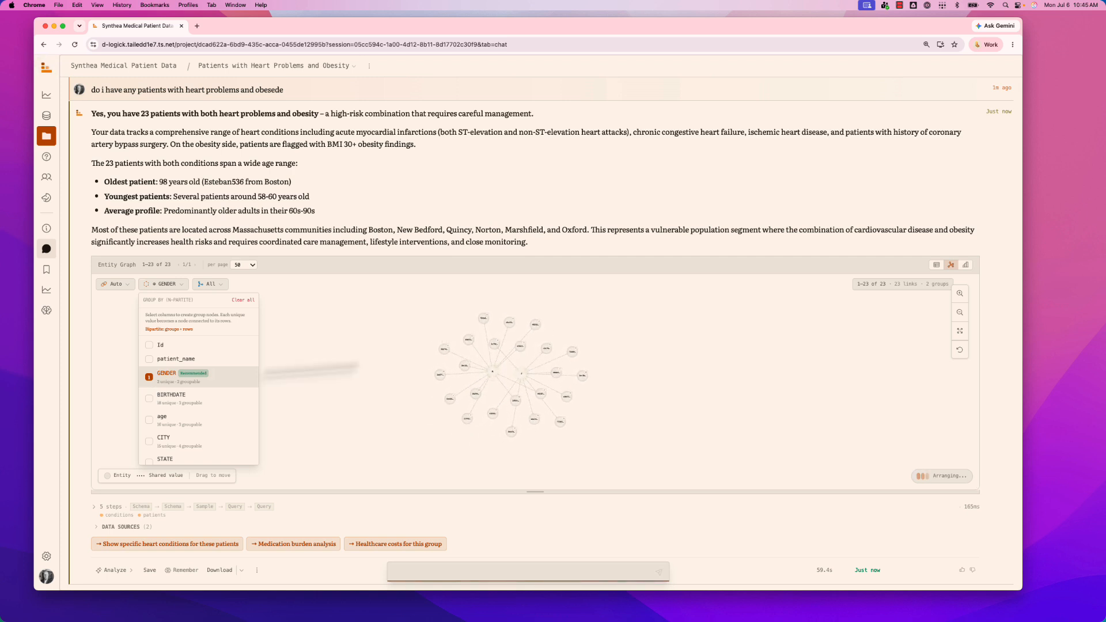
Step: Pull the two gender group nodes apart in the entity graph and inspect the M cluster up close
{"action": "left_click_drag", "start_coordinate": [523, 376], "coordinate": [661, 384]}
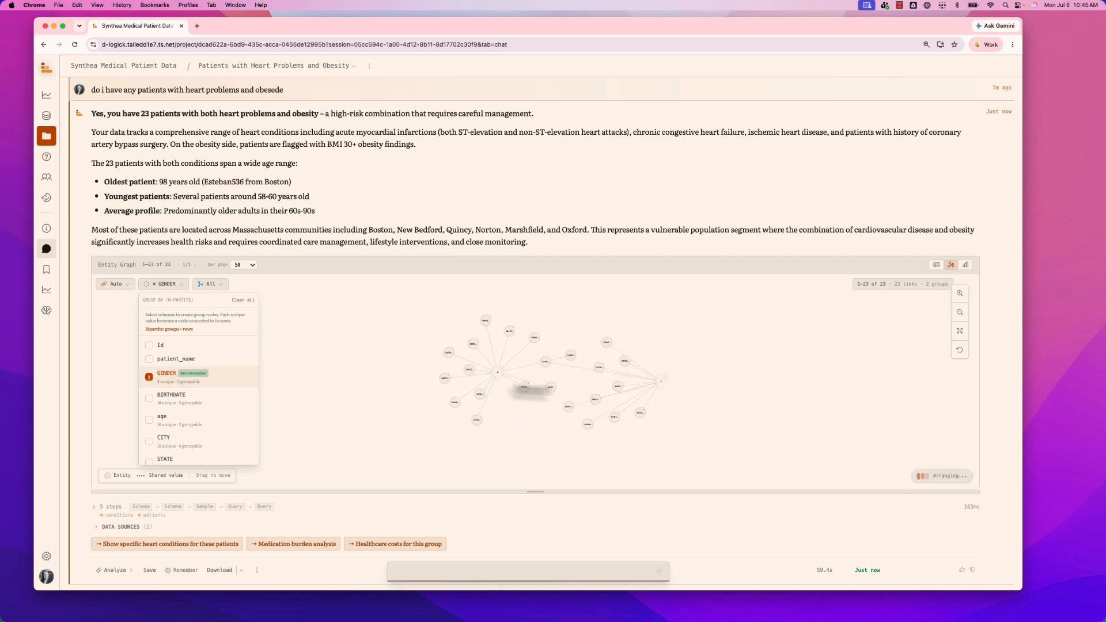
{"action": "left_click_drag", "start_coordinate": [506, 376], "coordinate": [446, 365]}
{"action": "scroll", "coordinate": [455, 364], "scroll_direction": "up", "scroll_amount": 4}
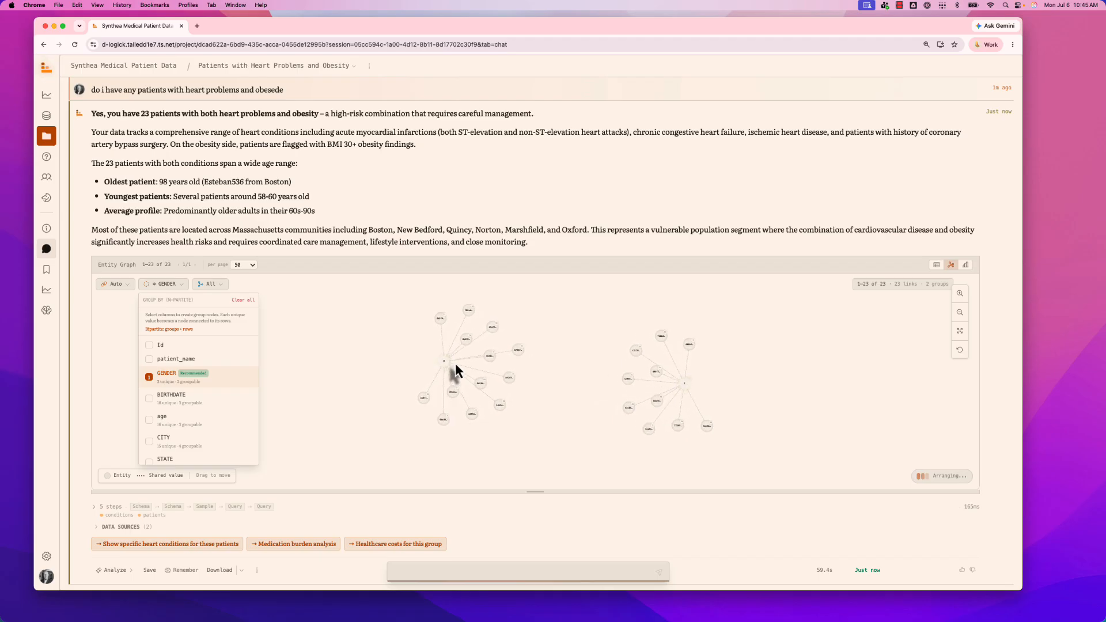
{"action": "scroll", "coordinate": [456, 369], "scroll_direction": "up", "scroll_amount": 3}
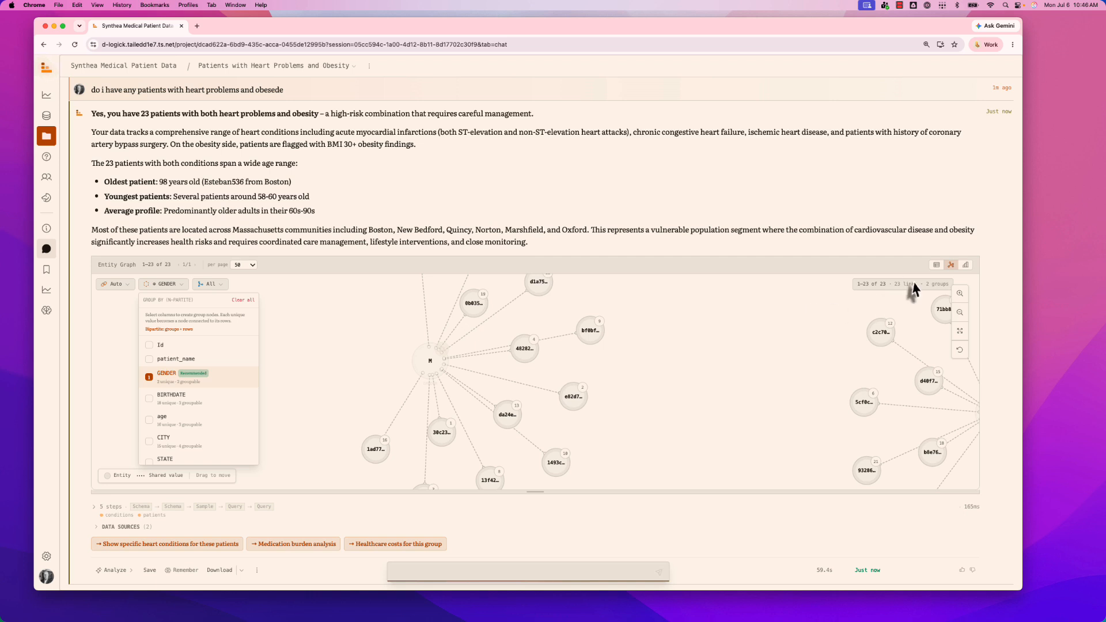
Step: Preview the results as bar, line and donut charts of age by BIRTHDATE, ending back on the table
{"action": "left_click", "coordinate": [965, 265]}
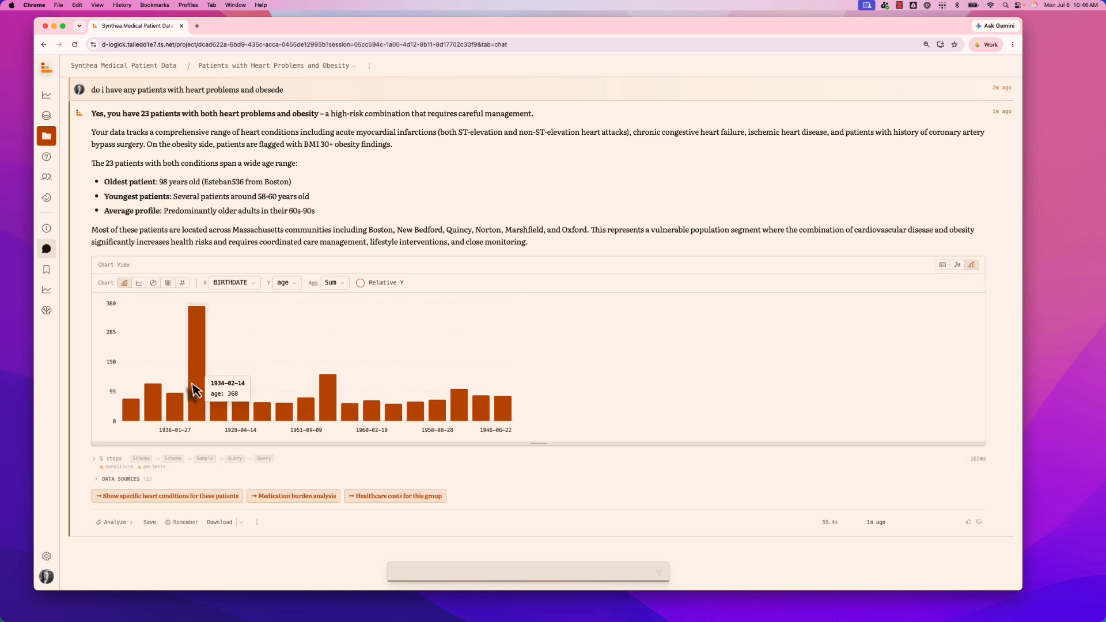
{"action": "left_click", "coordinate": [140, 283]}
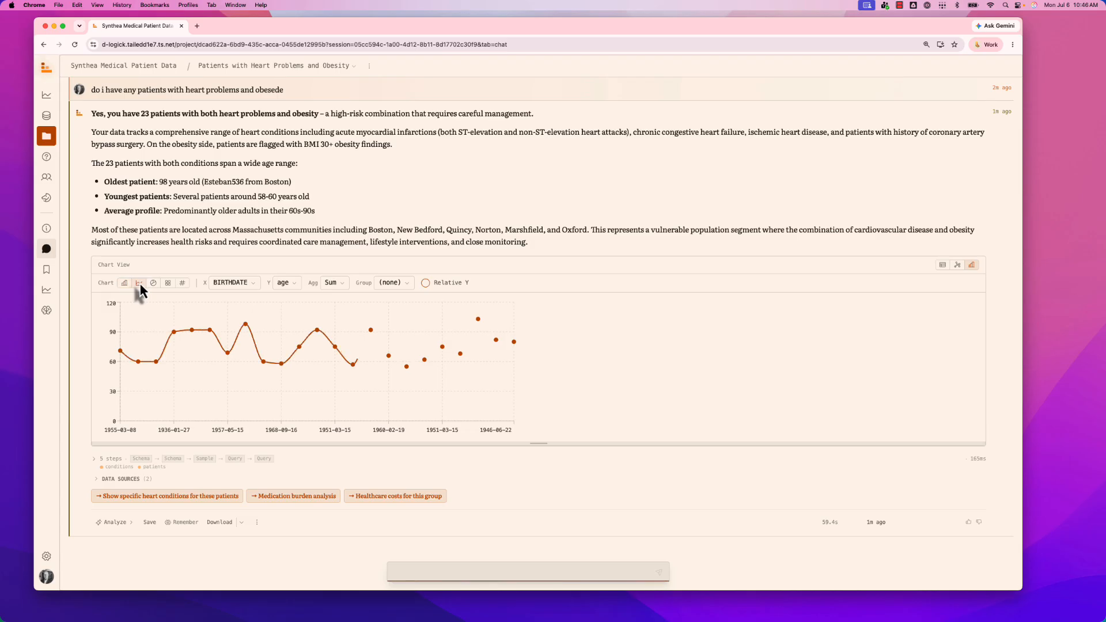
{"action": "left_click", "coordinate": [154, 283]}
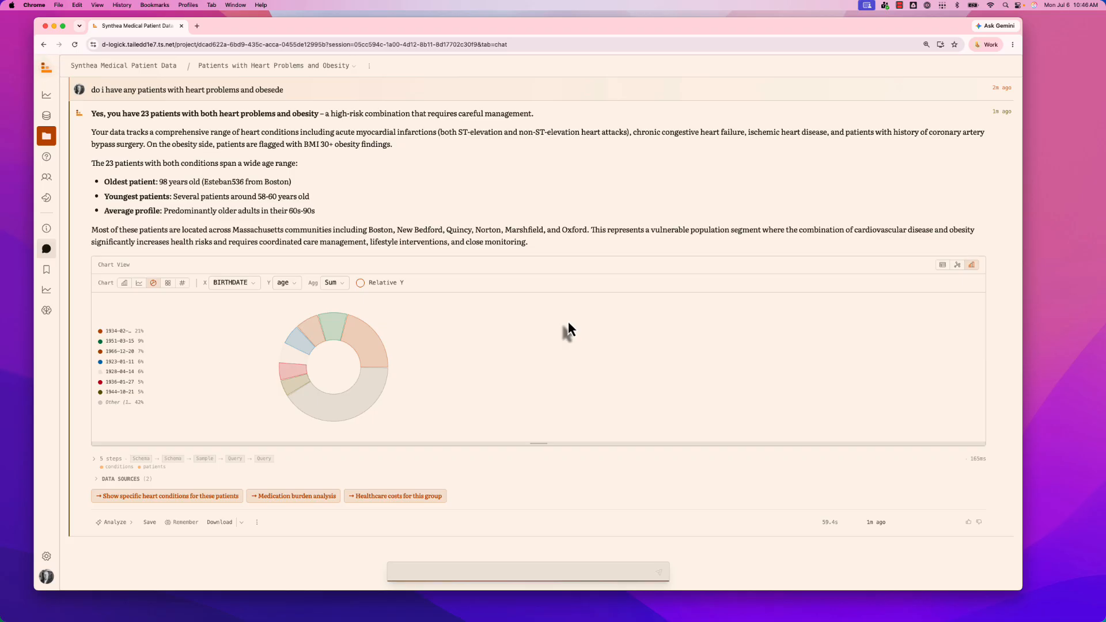
{"action": "left_click", "coordinate": [943, 266]}
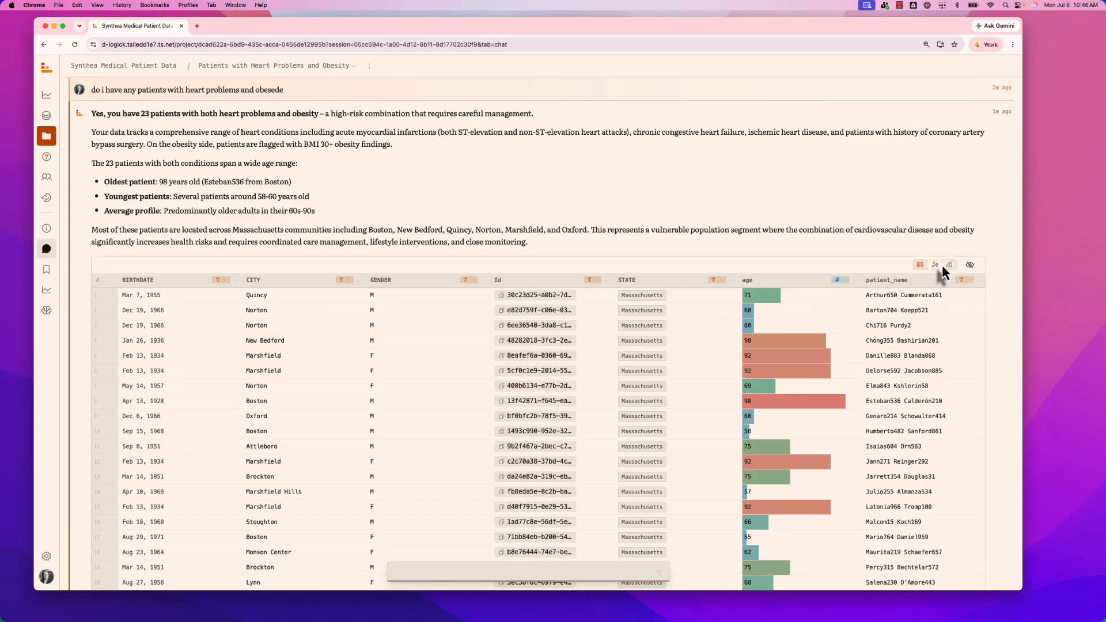
Step: Examine the answer's processing steps, SQL queries and data sources, collapsing both sections when done
{"action": "scroll", "coordinate": [499, 202], "scroll_direction": "down", "scroll_amount": 5}
{"action": "scroll", "coordinate": [501, 206], "scroll_direction": "down", "scroll_amount": 1}
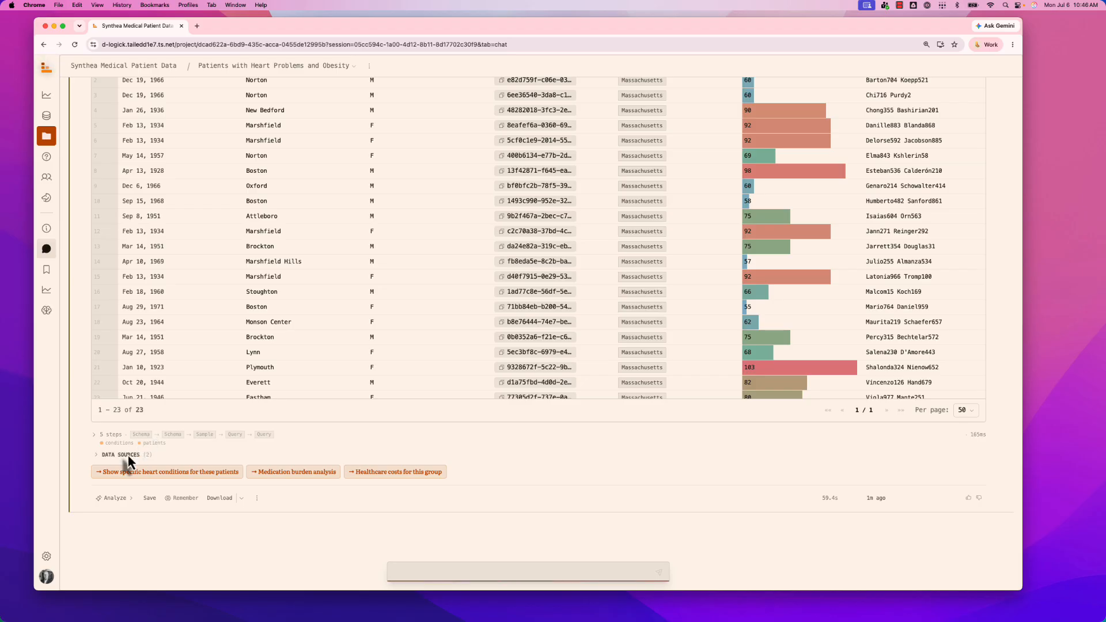
{"action": "left_click", "coordinate": [95, 436]}
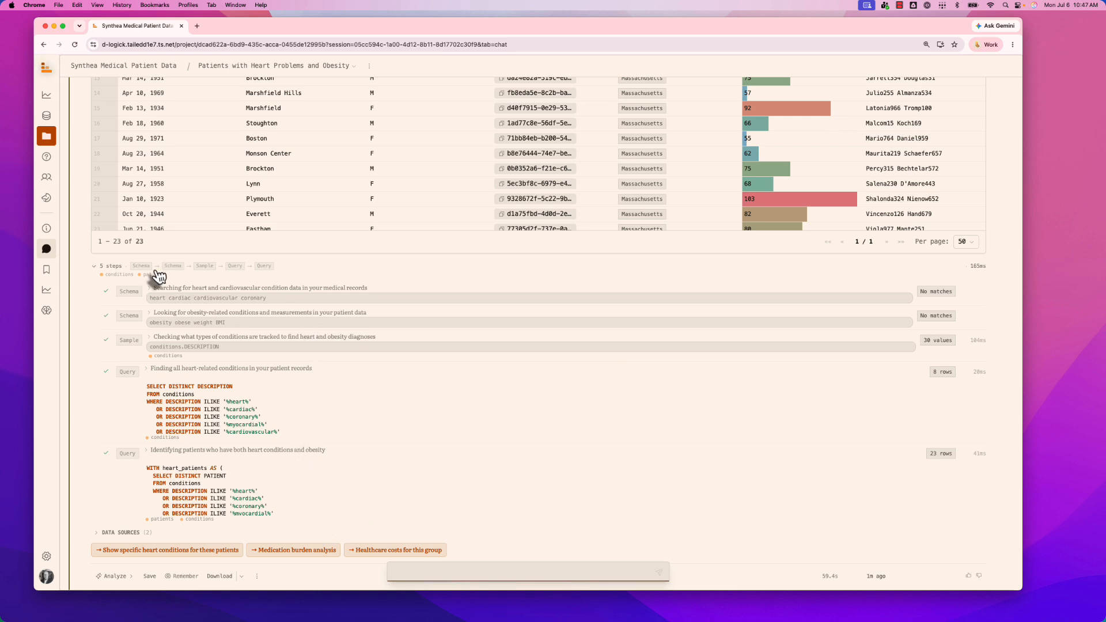
{"action": "left_click", "coordinate": [99, 534]}
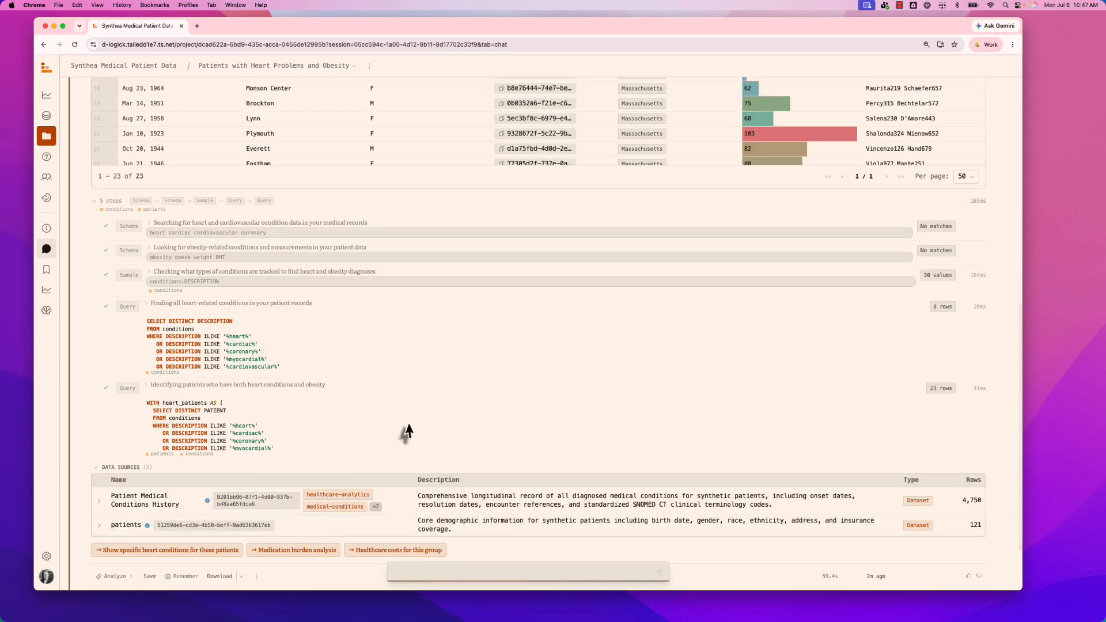
{"action": "scroll", "coordinate": [405, 434], "scroll_direction": "down", "scroll_amount": 2}
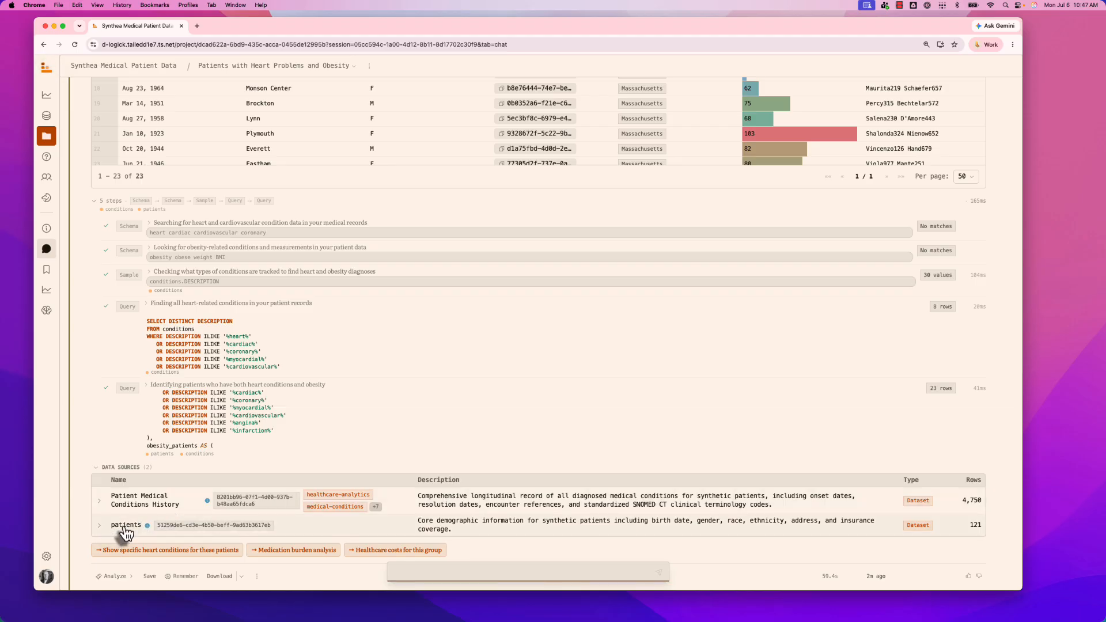
{"action": "scroll", "coordinate": [541, 403], "scroll_direction": "down", "scroll_amount": 5}
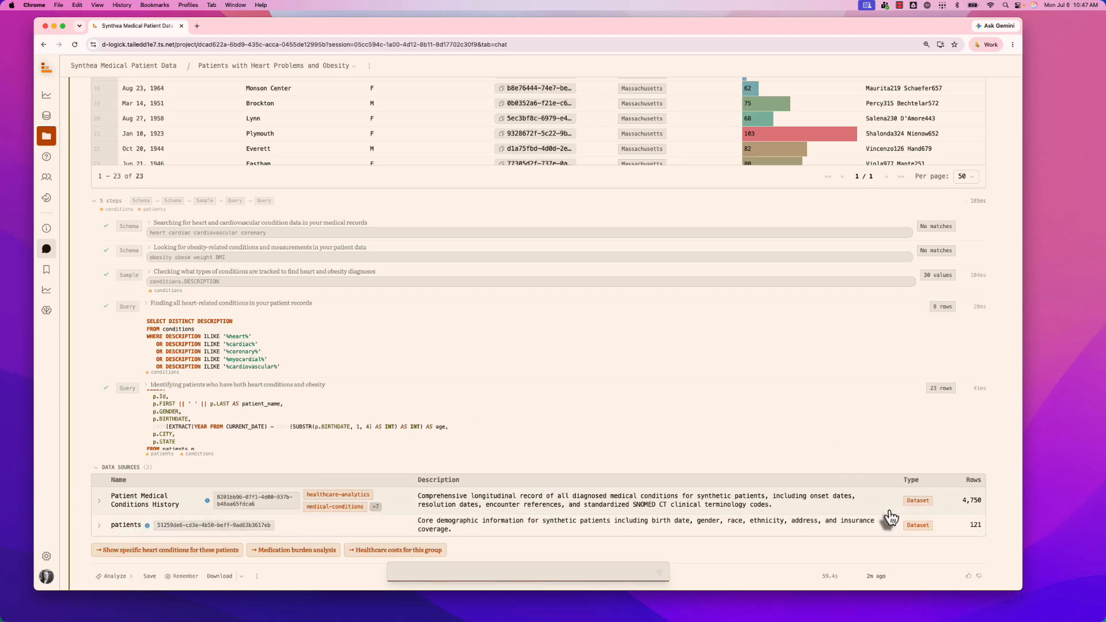
{"action": "scroll", "coordinate": [892, 518], "scroll_direction": "down", "scroll_amount": 1}
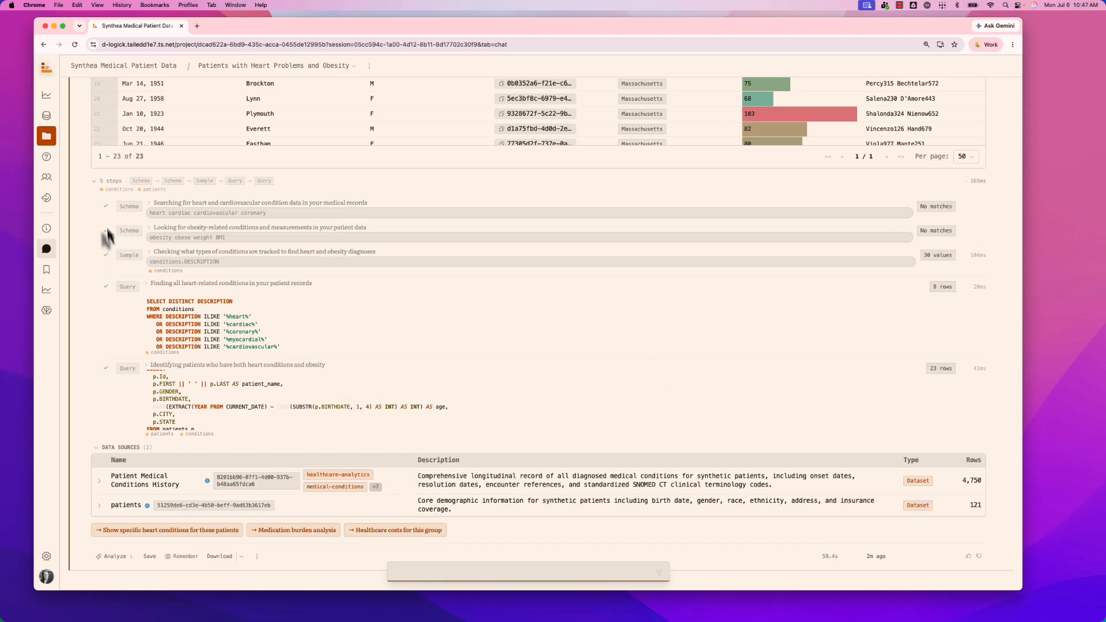
{"action": "left_click", "coordinate": [95, 181]}
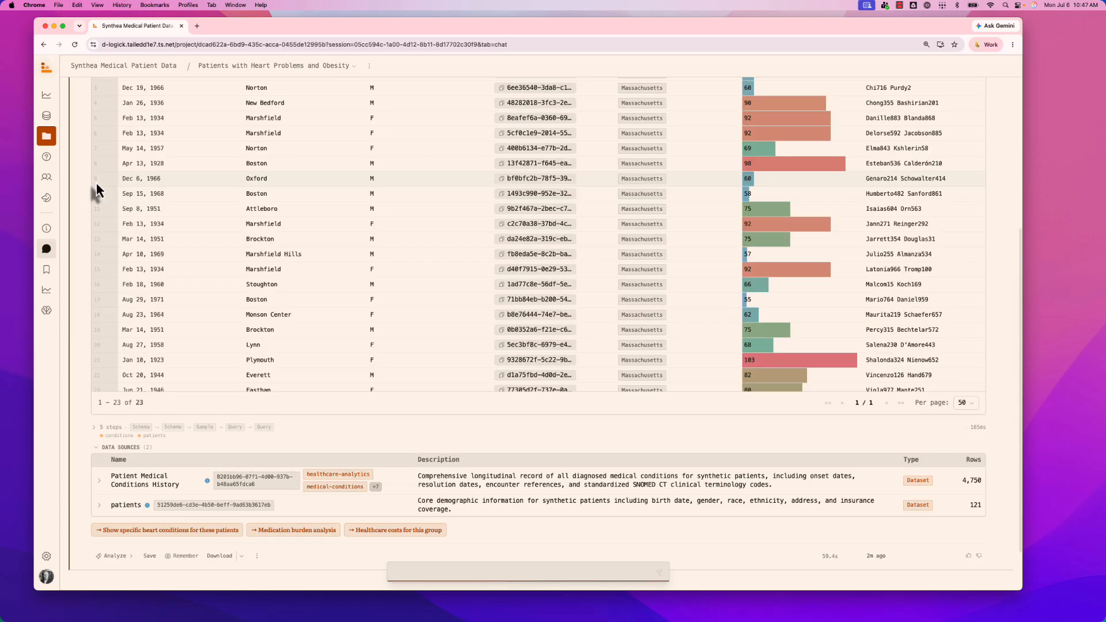
{"action": "left_click", "coordinate": [96, 447]}
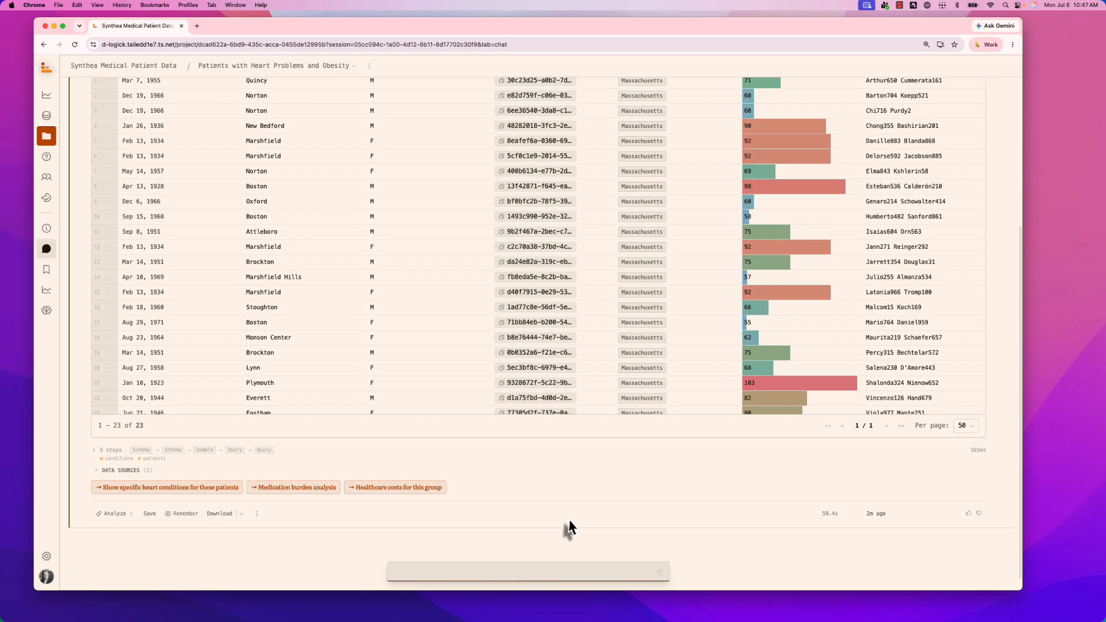
Step: Open the patient answer's optional analysis focus field and check which download formats the answer offers
{"action": "scroll", "coordinate": [569, 521], "scroll_direction": "down", "scroll_amount": 1}
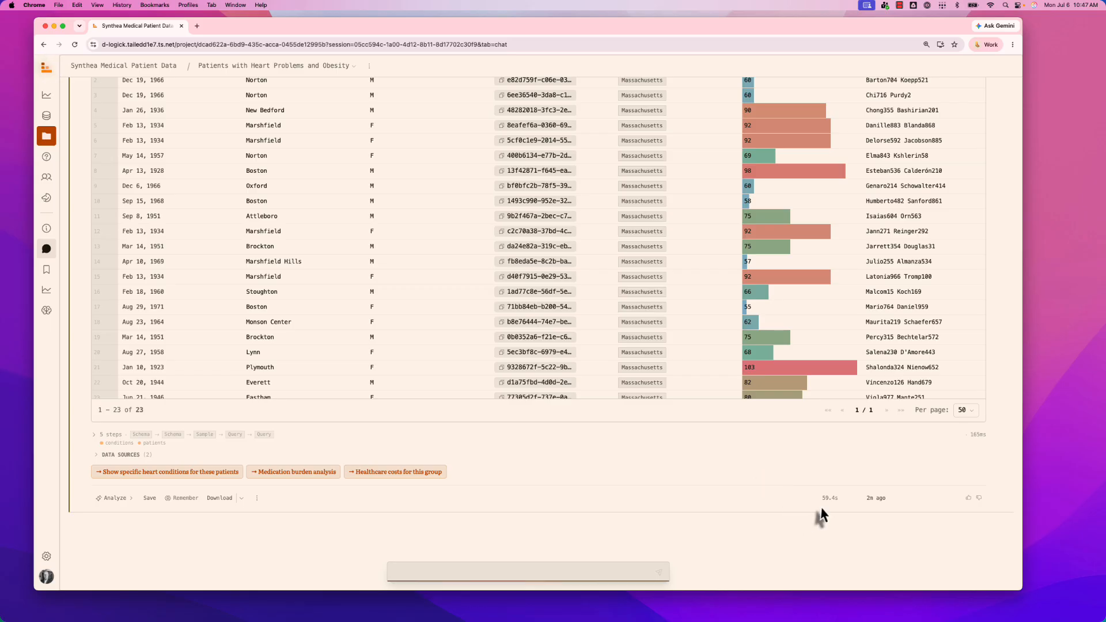
{"action": "mouse_move", "coordinate": [832, 504]}
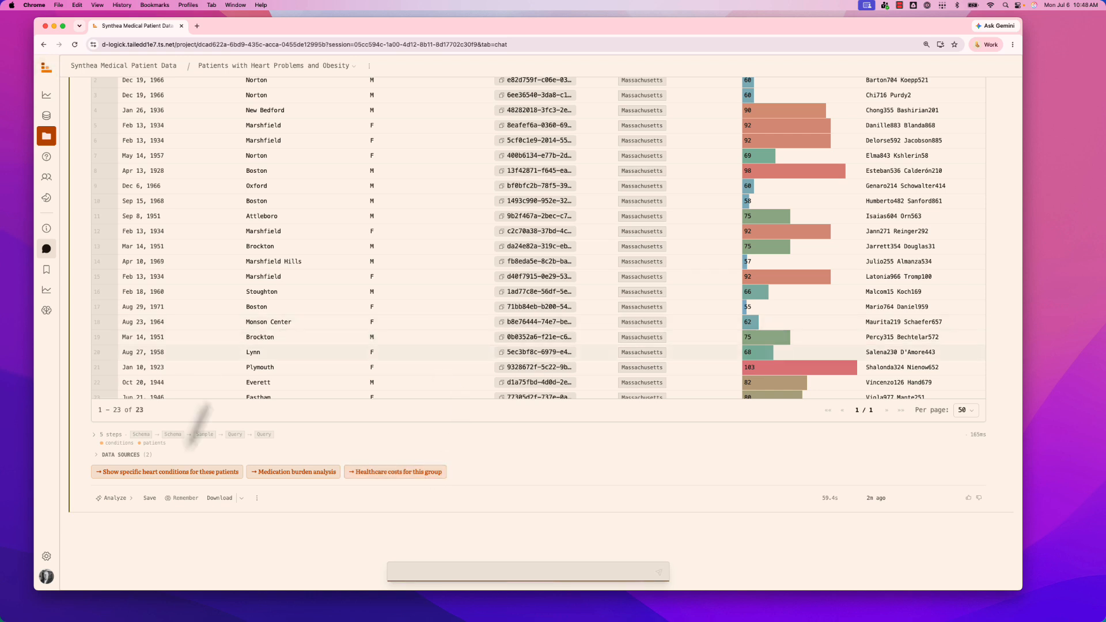
{"action": "left_click", "coordinate": [129, 501]}
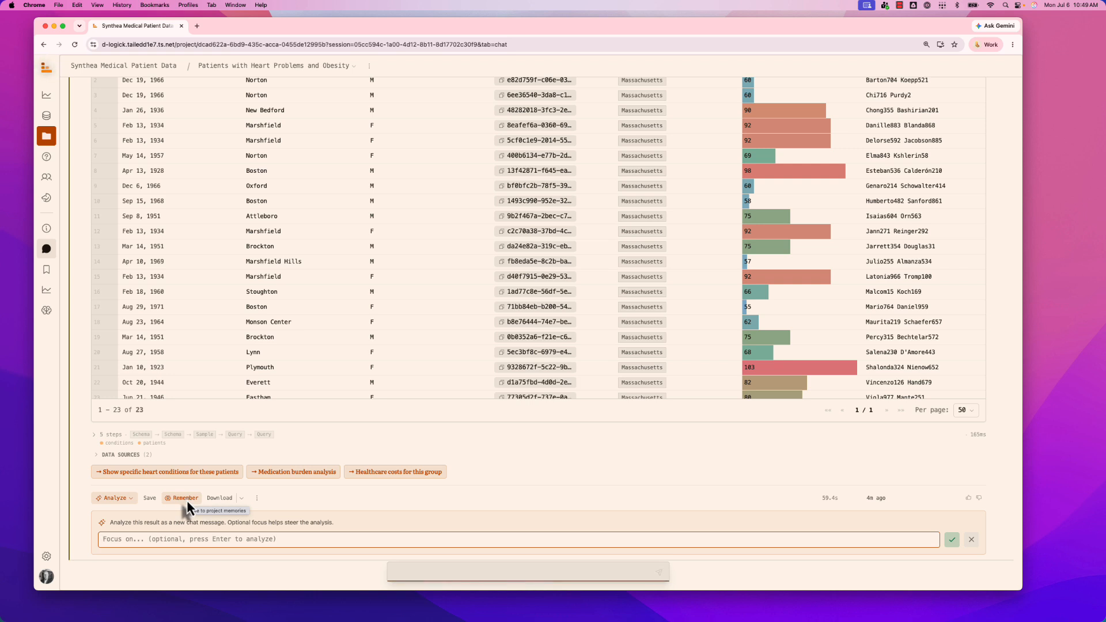
{"action": "left_click", "coordinate": [242, 499]}
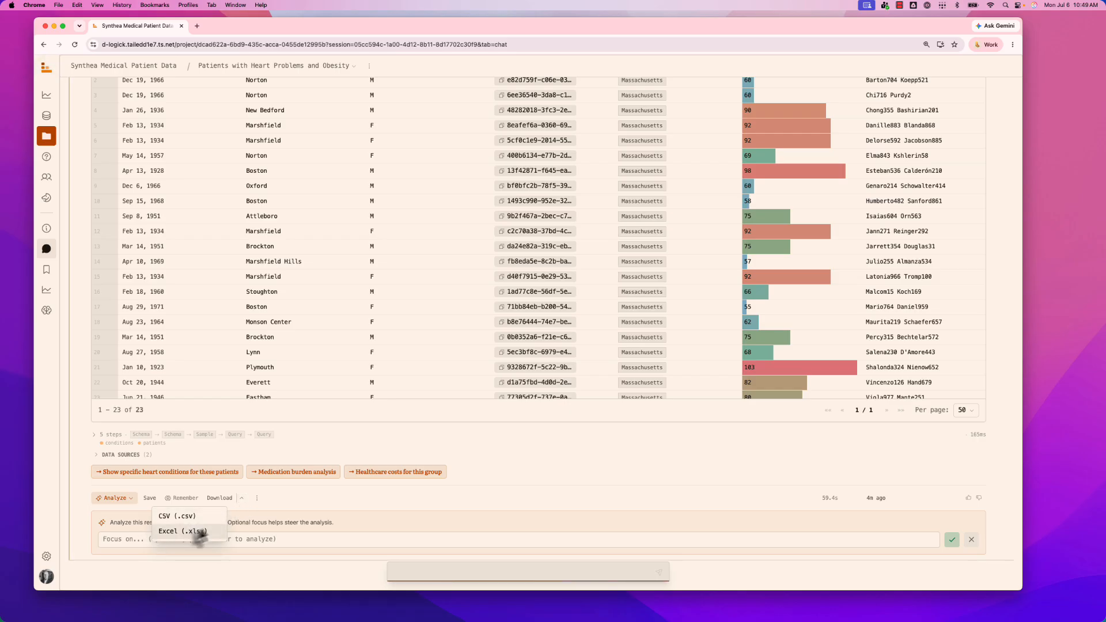
{"action": "left_click", "coordinate": [315, 500]}
Step: Display the approach explanation beneath the patient answer
{"action": "left_click", "coordinate": [257, 499]}
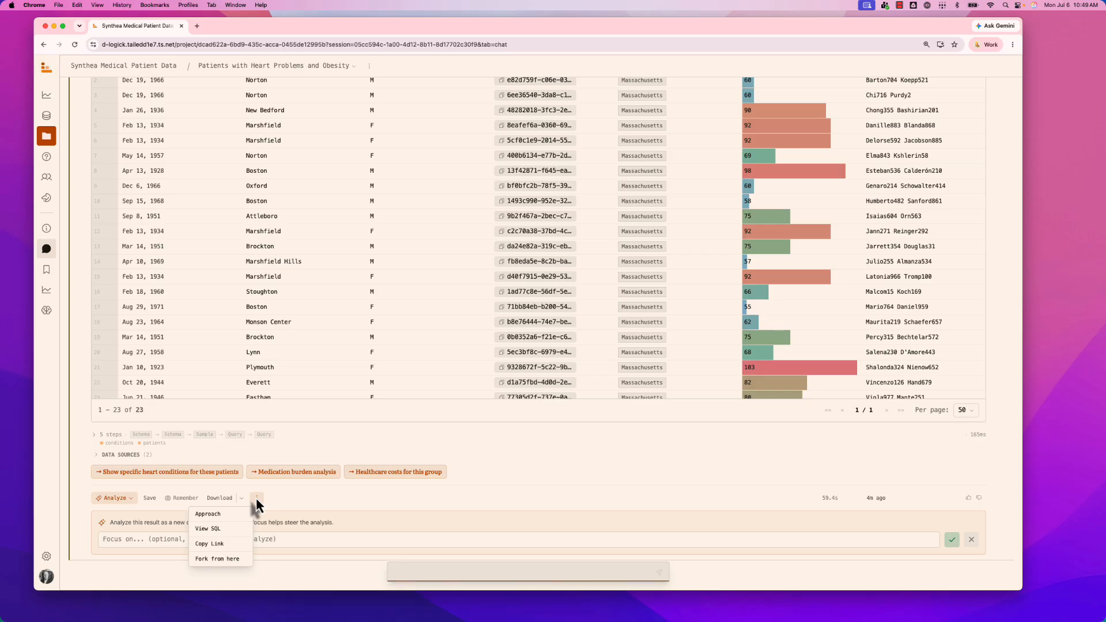
{"action": "left_click", "coordinate": [230, 515]}
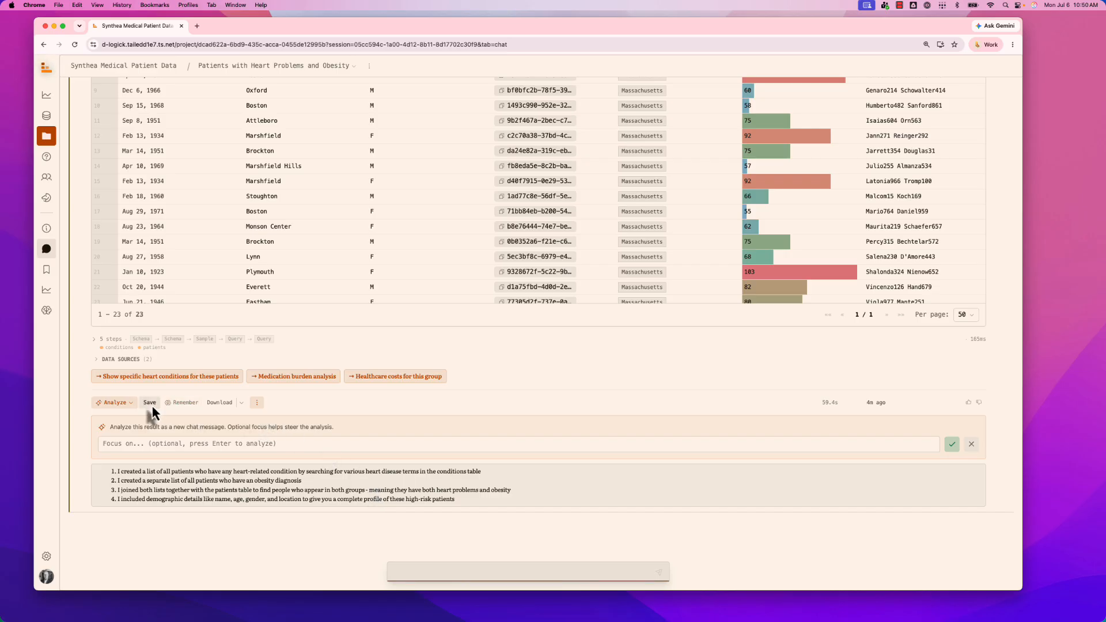
Step: Ask the chat to "remove the city column" from the patient results
{"action": "left_click", "coordinate": [476, 572]}
{"action": "type", "text": "remove the city column"}
{"action": "key", "text": "Return"}
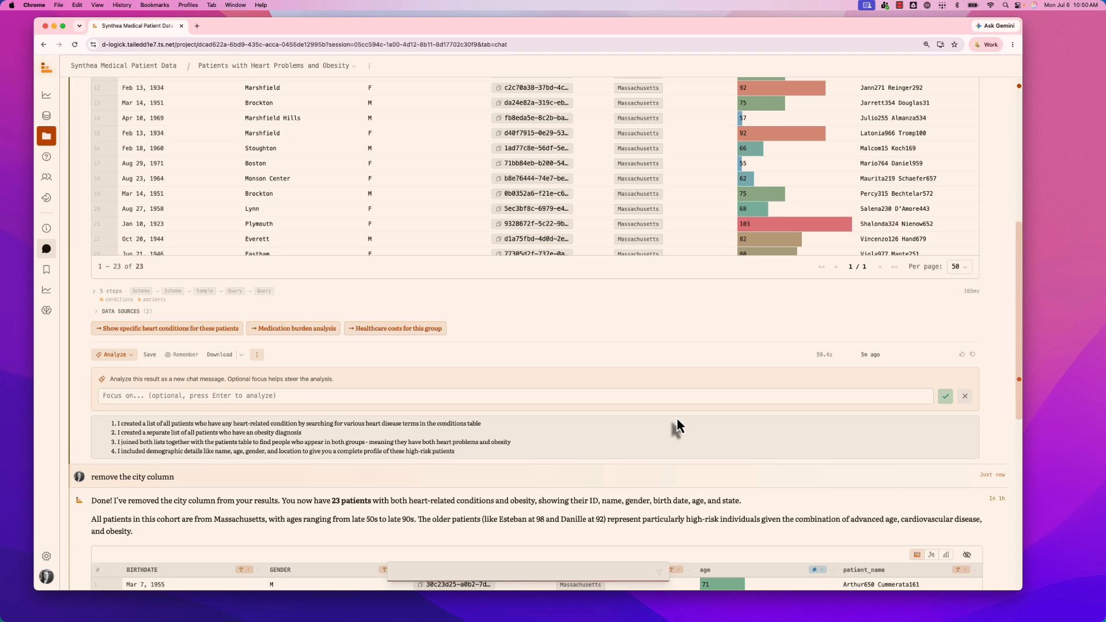
Step: Review the revised patient table without the city column, along with its processing steps and suggested follow-ups
{"action": "scroll", "coordinate": [677, 420], "scroll_direction": "down", "scroll_amount": 3}
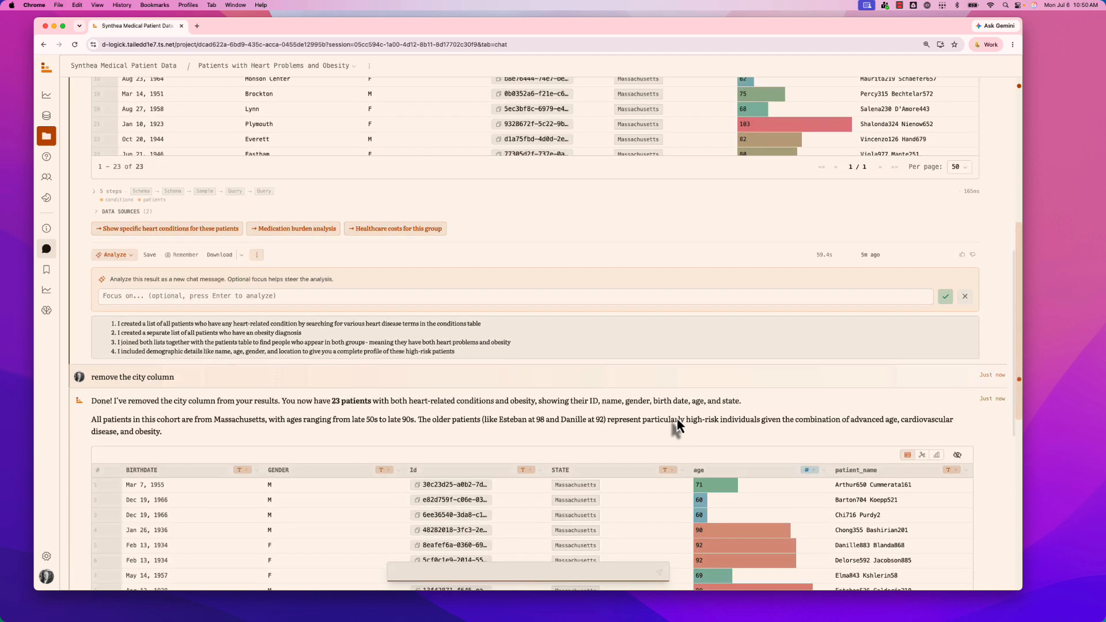
{"action": "scroll", "coordinate": [676, 417], "scroll_direction": "down", "scroll_amount": 1}
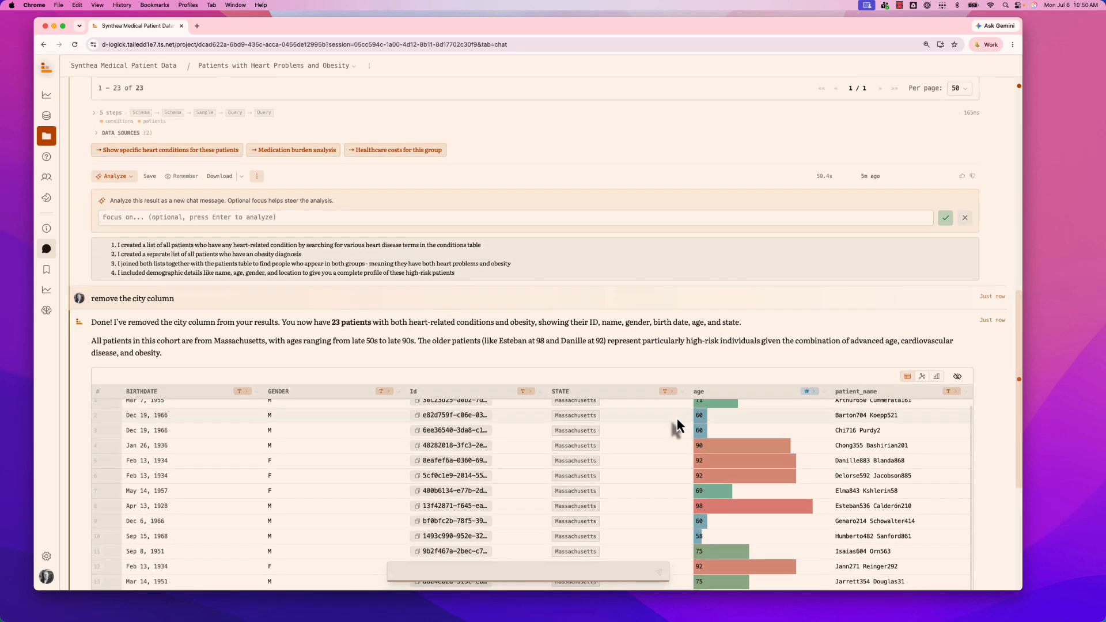
{"action": "scroll", "coordinate": [723, 277], "scroll_direction": "down", "scroll_amount": 3}
{"action": "scroll", "coordinate": [723, 305], "scroll_direction": "down", "scroll_amount": 2}
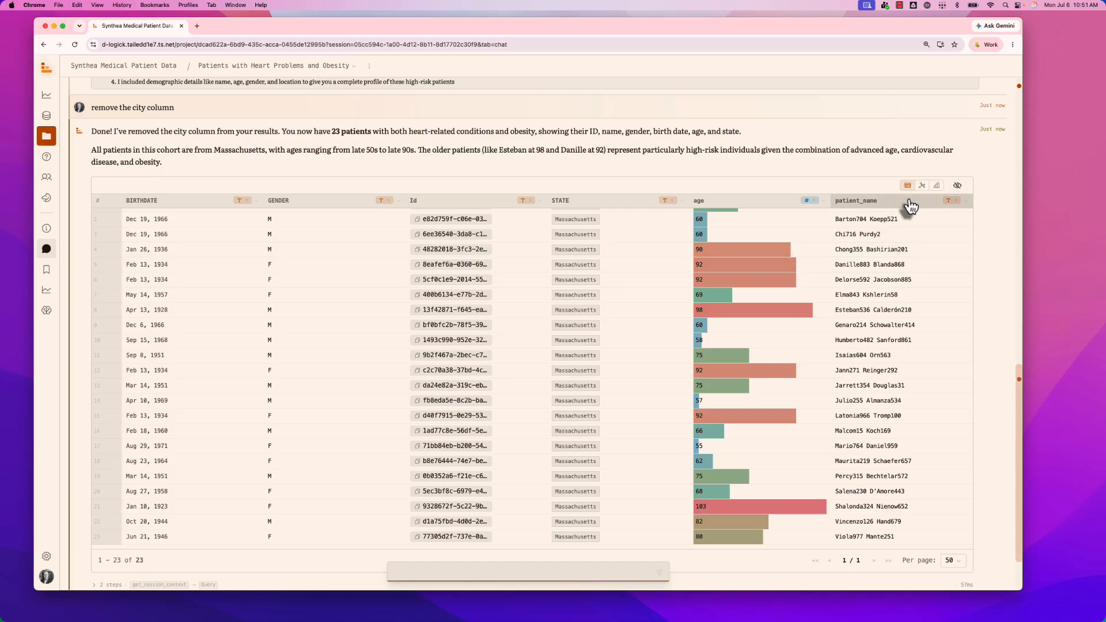
{"action": "scroll", "coordinate": [990, 272], "scroll_direction": "down", "scroll_amount": 3}
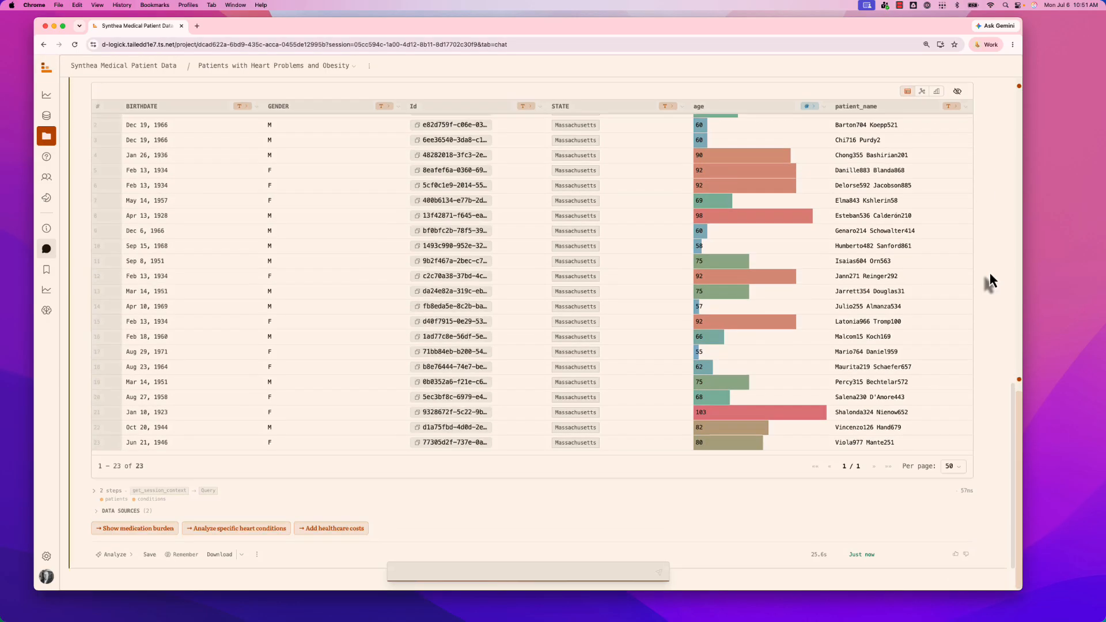
{"action": "scroll", "coordinate": [990, 275], "scroll_direction": "down", "scroll_amount": 2}
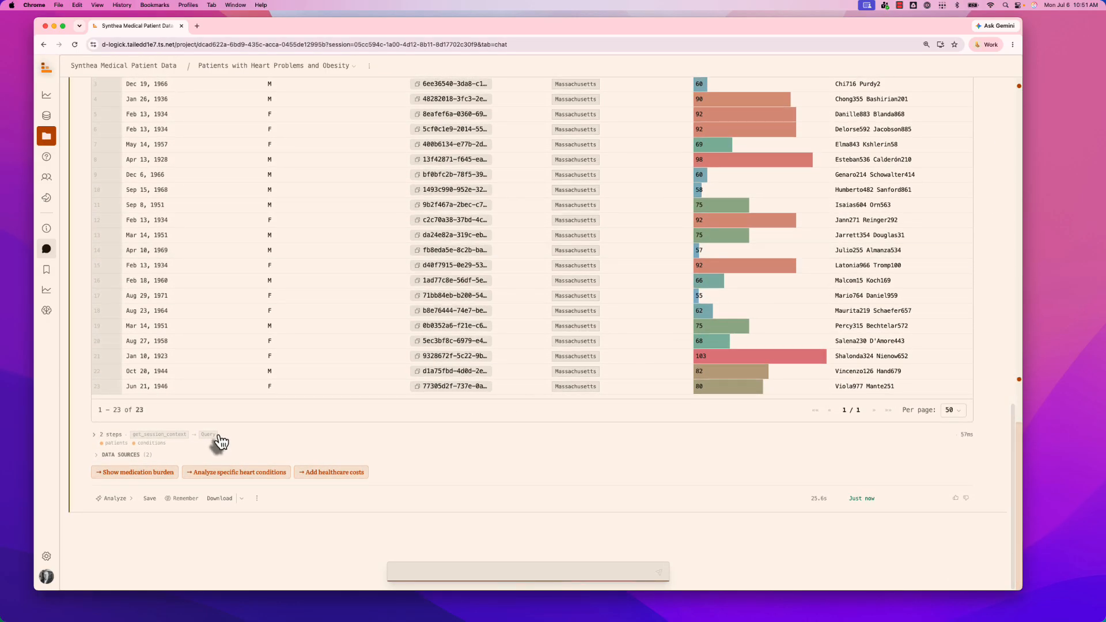
{"action": "scroll", "coordinate": [288, 400], "scroll_direction": "up", "scroll_amount": 1}
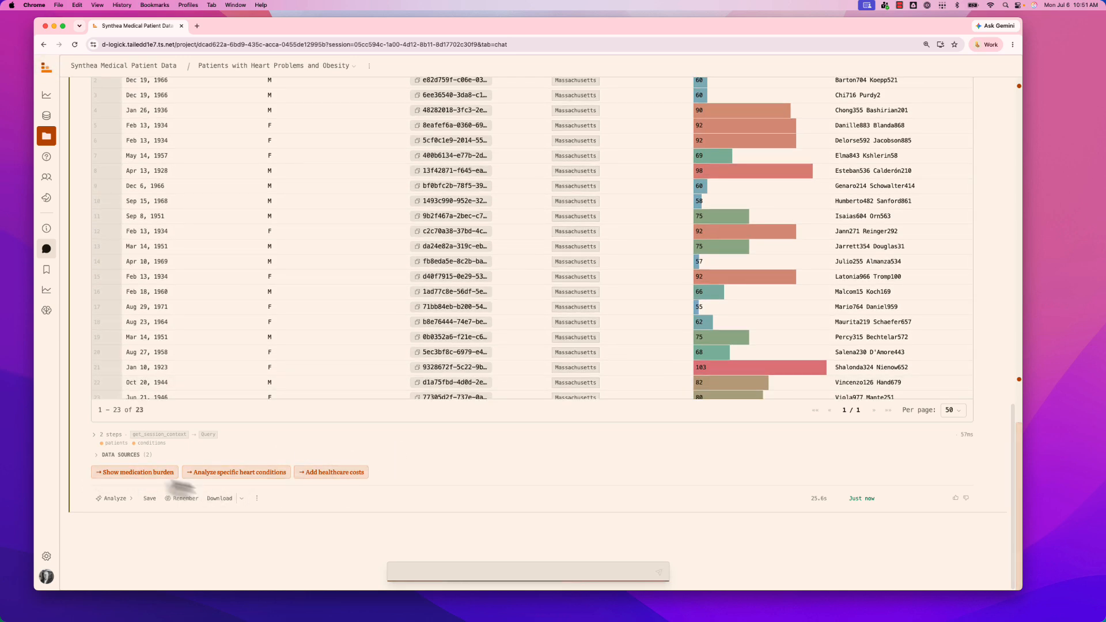
Step: Return to the first patient answer and show its SQL in place of the approach explanation
{"action": "scroll", "coordinate": [430, 475], "scroll_direction": "up", "scroll_amount": 4}
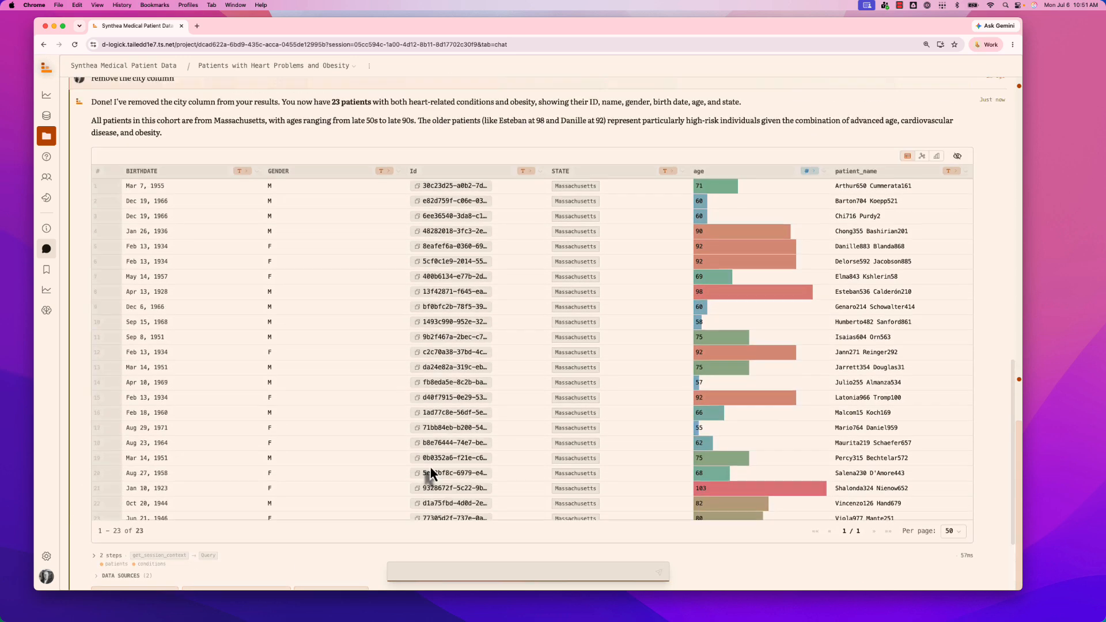
{"action": "scroll", "coordinate": [431, 472], "scroll_direction": "up", "scroll_amount": 8}
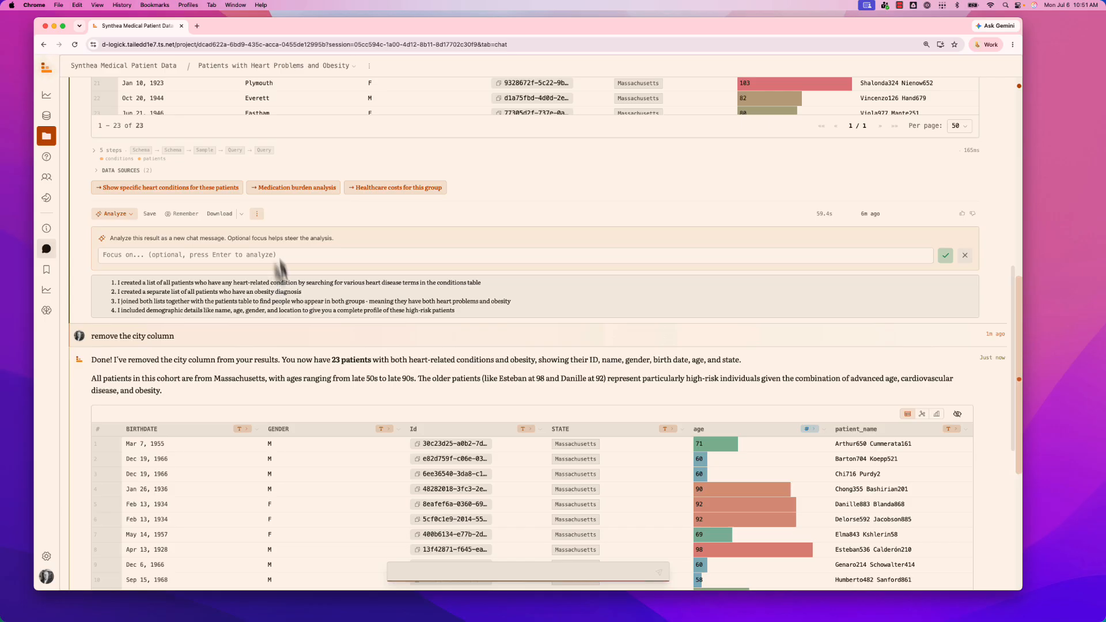
{"action": "left_click", "coordinate": [257, 214]}
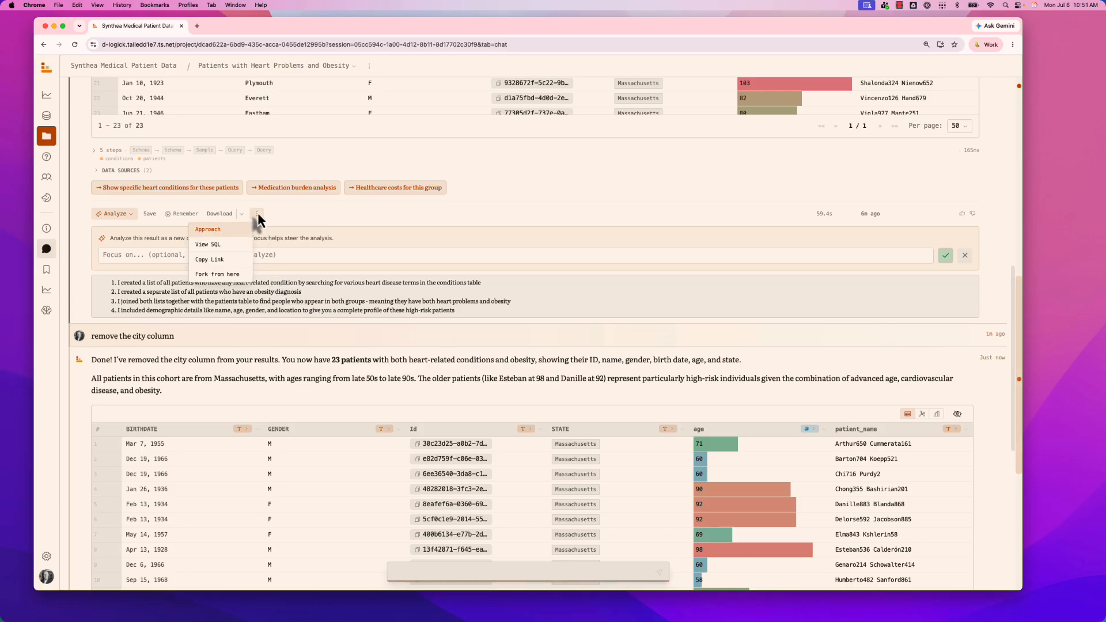
{"action": "left_click", "coordinate": [221, 245]}
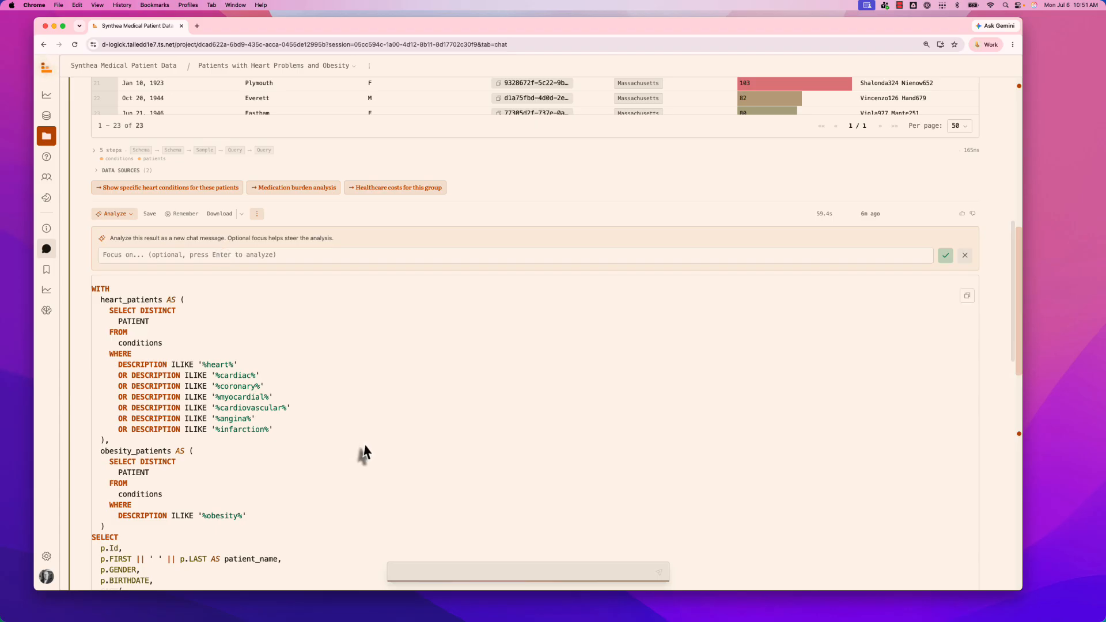
Step: Read through the first answer's SQL, from the heart and obesity filters to the joins, and compare it with the results table
{"action": "scroll", "coordinate": [365, 445], "scroll_direction": "down", "scroll_amount": 5}
{"action": "scroll", "coordinate": [365, 444], "scroll_direction": "down", "scroll_amount": 3}
{"action": "scroll", "coordinate": [366, 444], "scroll_direction": "up", "scroll_amount": 7}
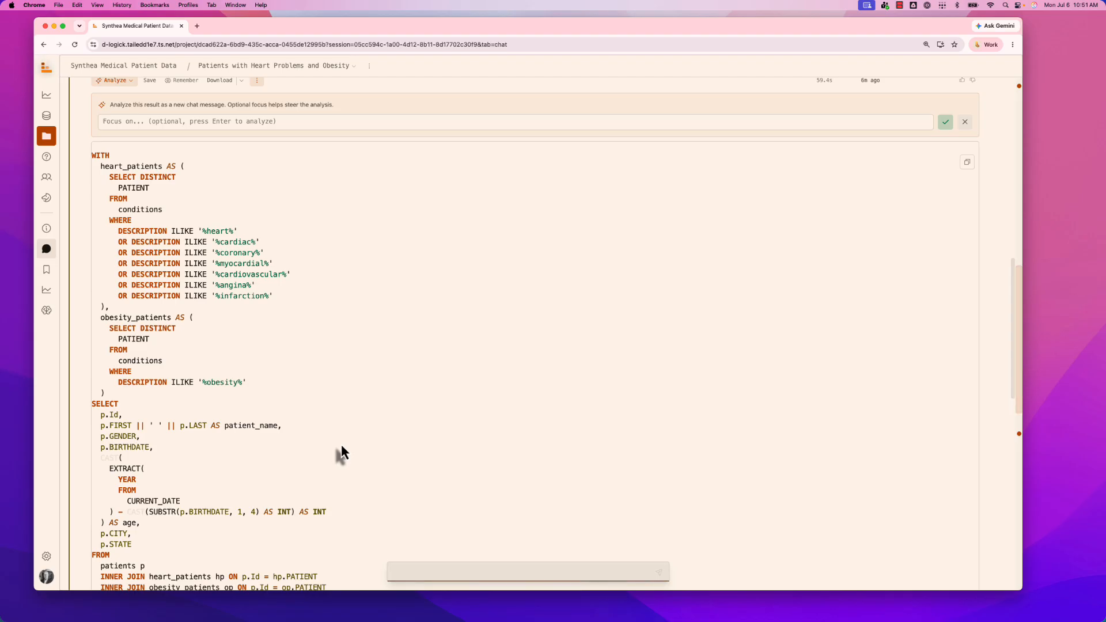
{"action": "scroll", "coordinate": [341, 447], "scroll_direction": "down", "scroll_amount": 2}
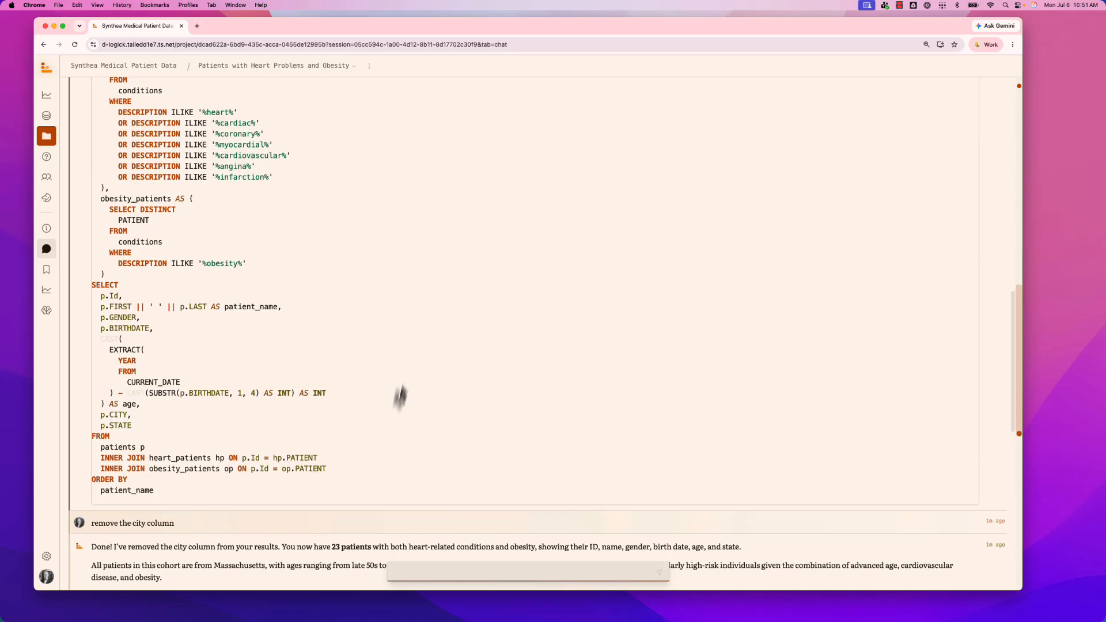
{"action": "scroll", "coordinate": [402, 381], "scroll_direction": "up", "scroll_amount": 2}
{"action": "scroll", "coordinate": [403, 382], "scroll_direction": "up", "scroll_amount": 5}
{"action": "scroll", "coordinate": [390, 395], "scroll_direction": "down", "scroll_amount": 4}
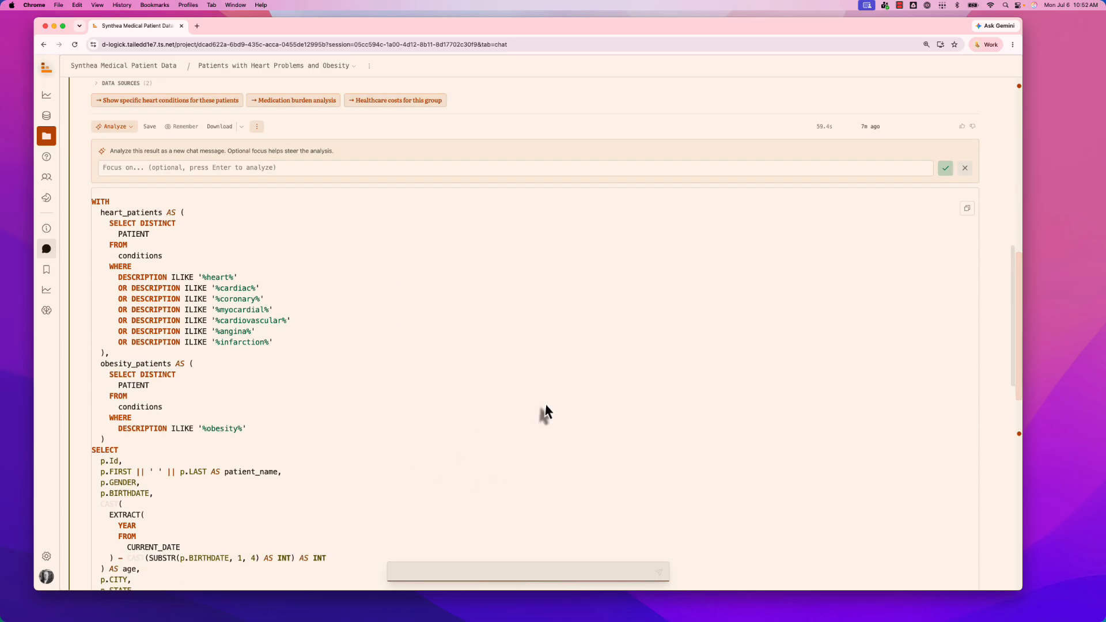
{"action": "scroll", "coordinate": [545, 404], "scroll_direction": "down", "scroll_amount": 3}
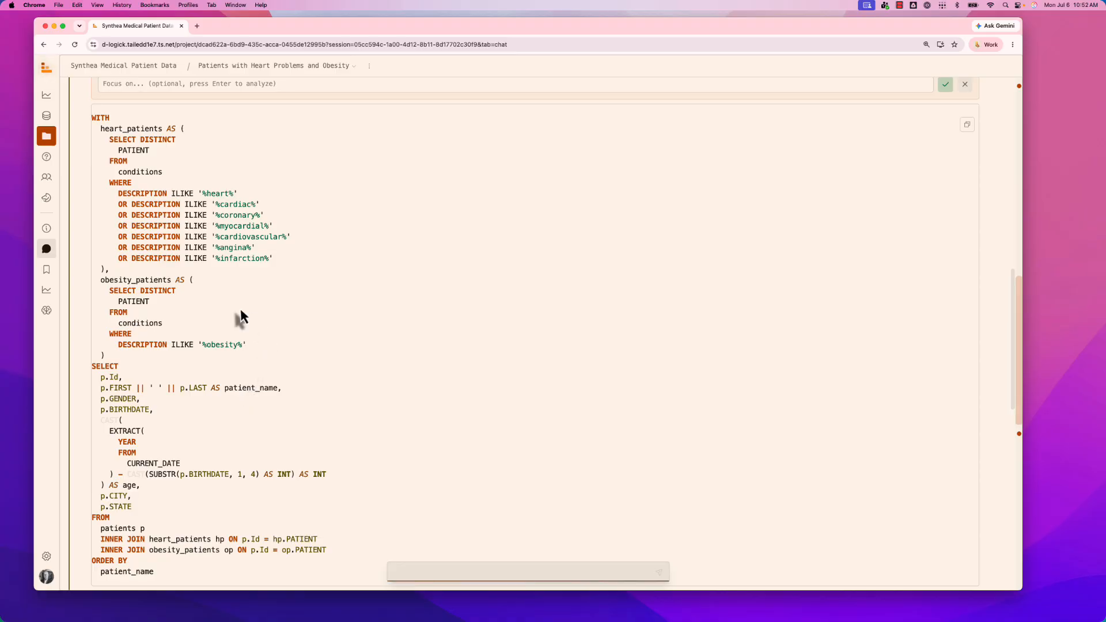
{"action": "scroll", "coordinate": [237, 311], "scroll_direction": "up", "scroll_amount": 10}
{"action": "scroll", "coordinate": [257, 459], "scroll_direction": "up", "scroll_amount": 1}
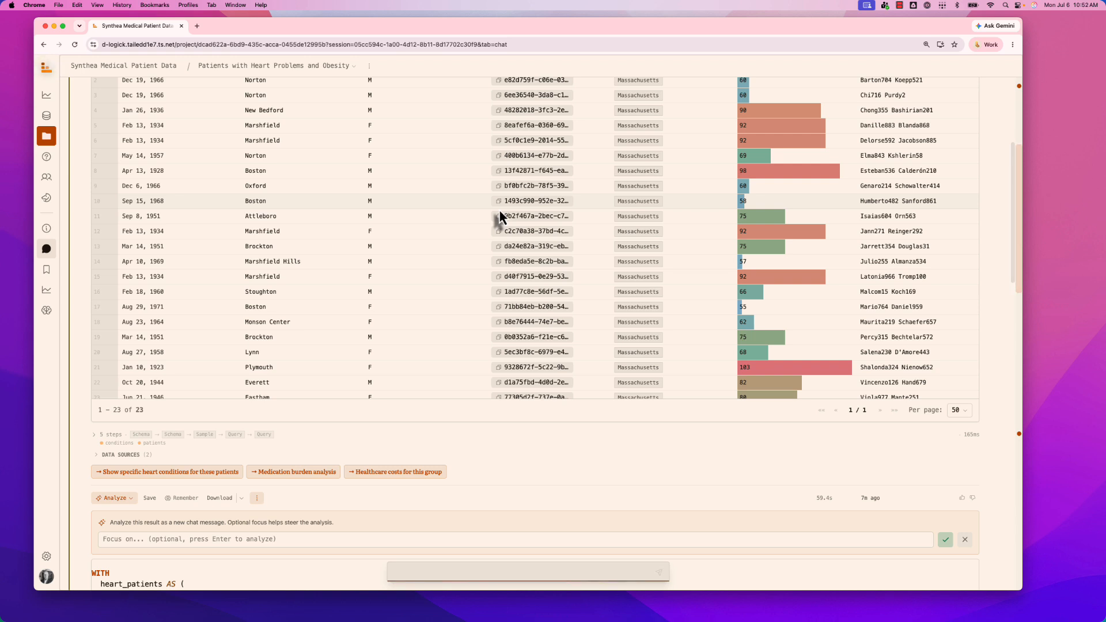
{"action": "scroll", "coordinate": [395, 353], "scroll_direction": "down", "scroll_amount": 1}
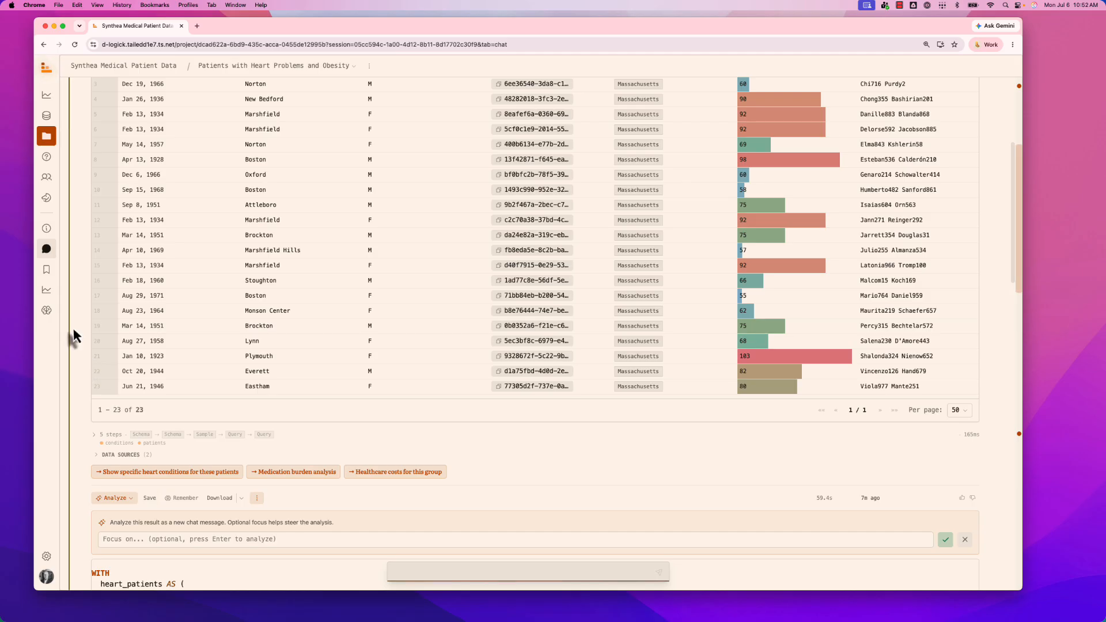
Step: Open the project's saved answers and re-run the query for 30-day heart failure readmission rates
{"action": "left_click", "coordinate": [46, 276]}
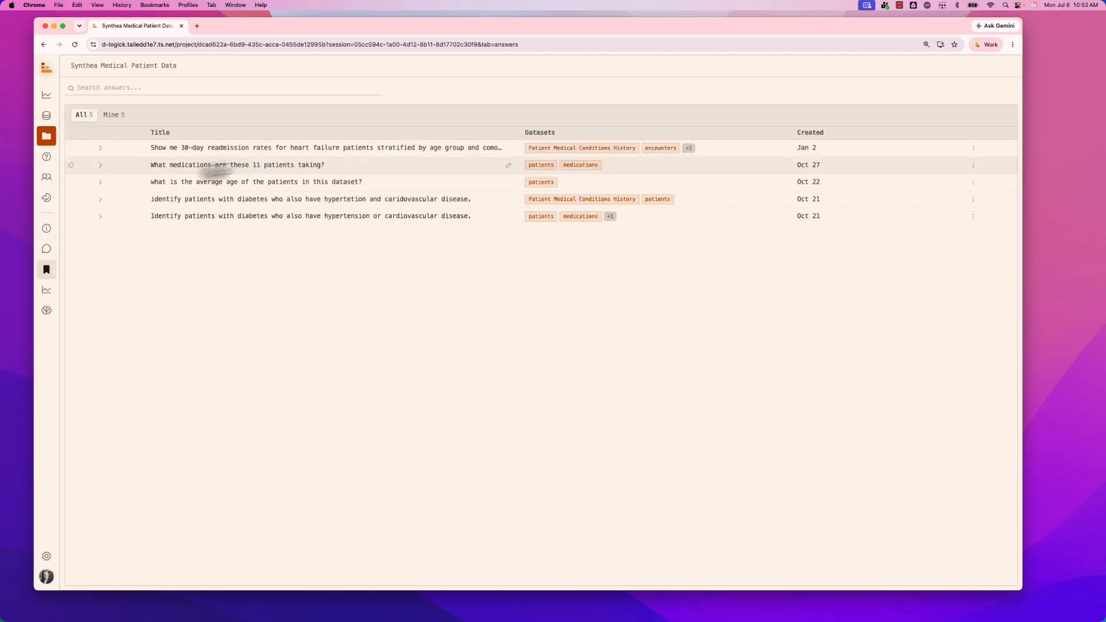
{"action": "left_click", "coordinate": [100, 150]}
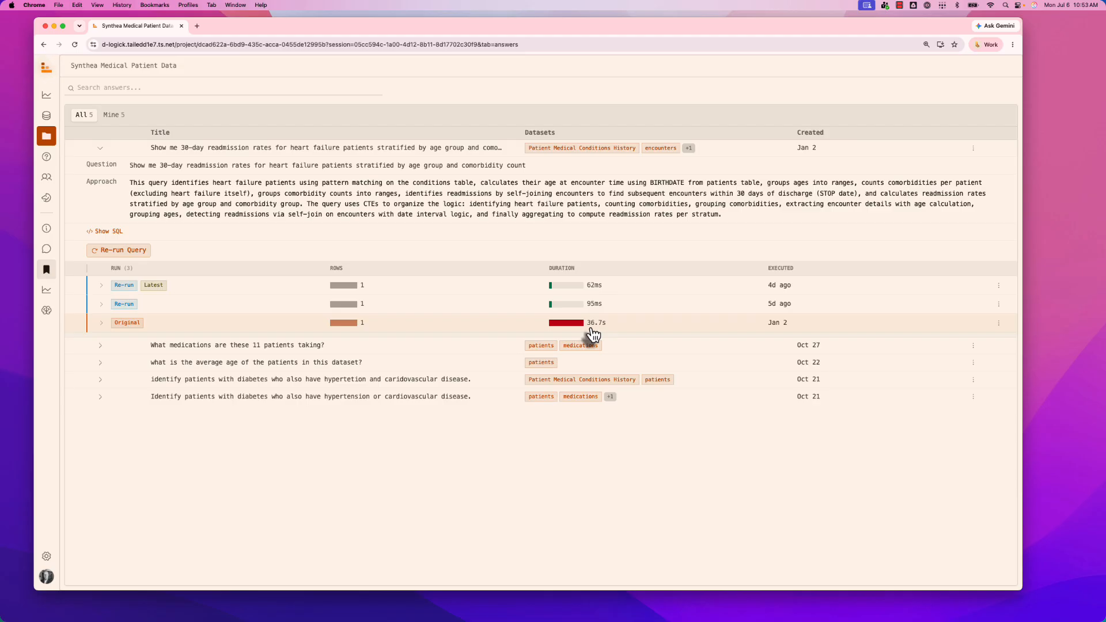
{"action": "left_click", "coordinate": [115, 250]}
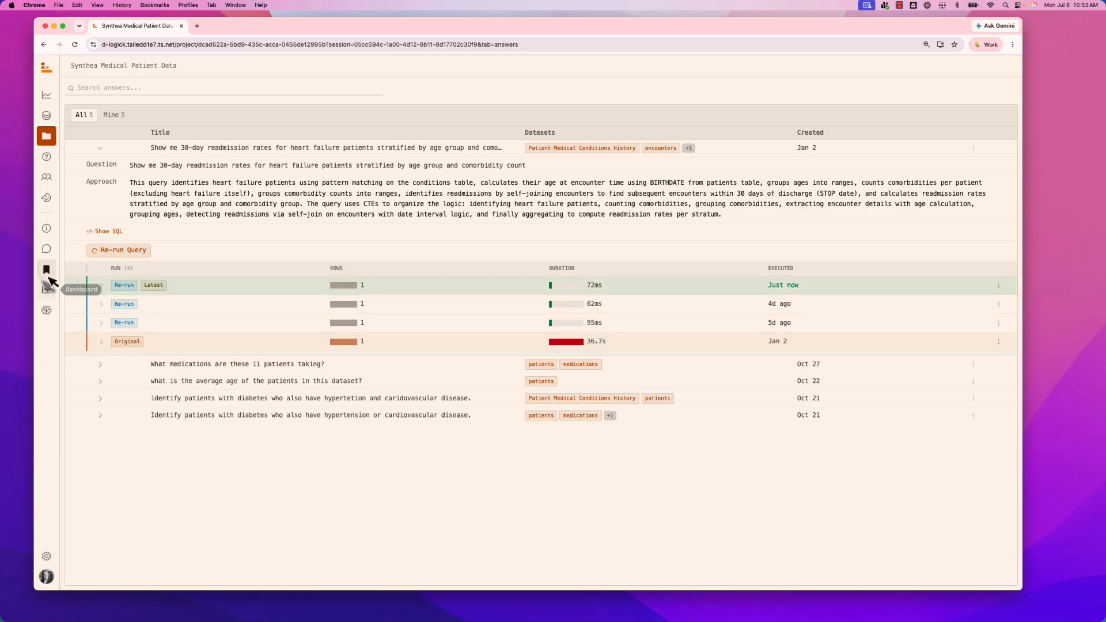
Step: Expand the Original run of the readmission answer to view its result table and analysis
{"action": "left_click", "coordinate": [102, 343]}
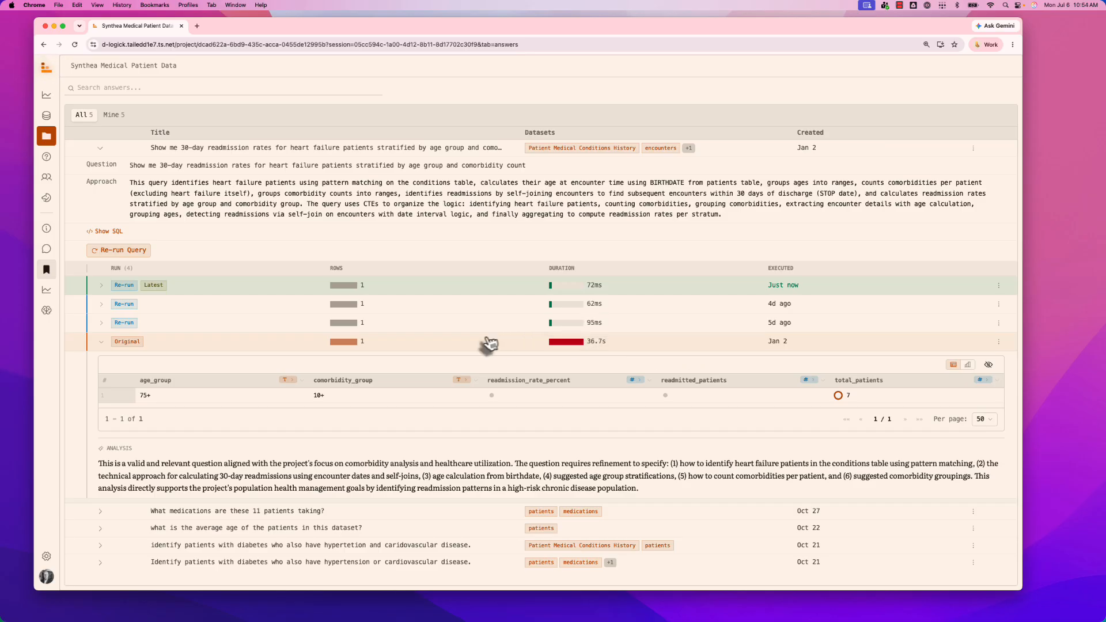
{"action": "mouse_move", "coordinate": [661, 353]}
Step: Download the audit report for the saved readmission answer and open the PDF
{"action": "left_click", "coordinate": [975, 150]}
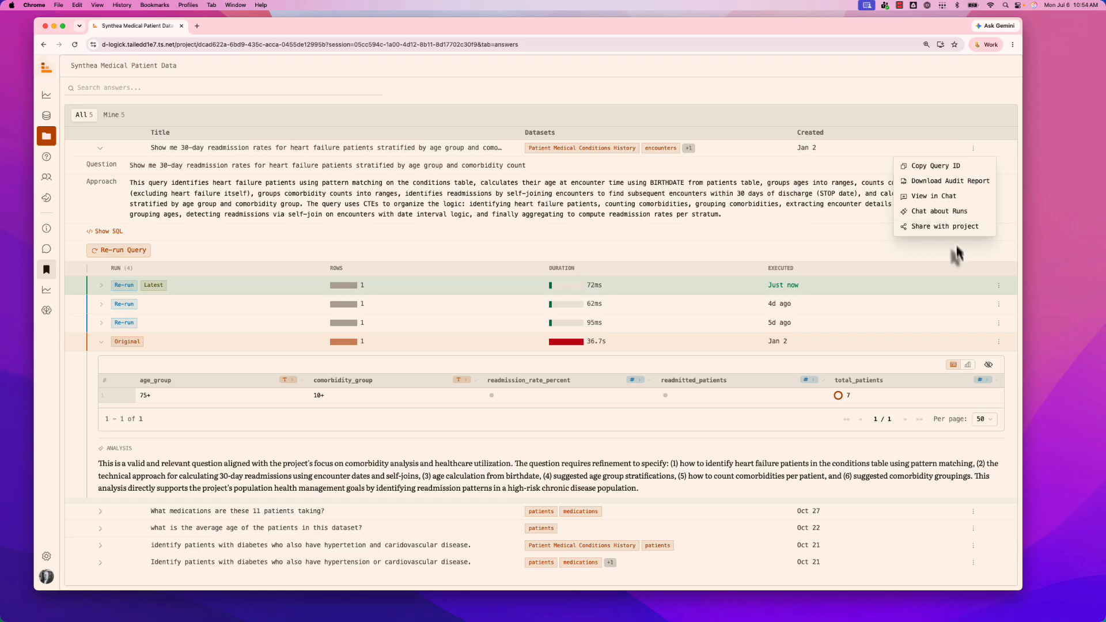
{"action": "left_click", "coordinate": [933, 182]}
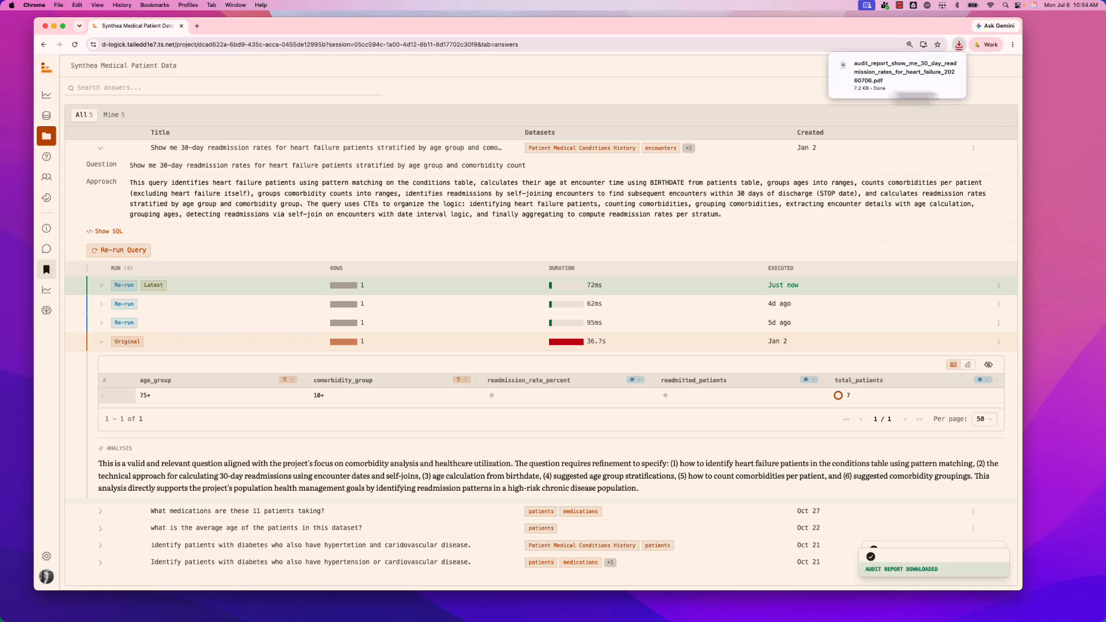
{"action": "left_click", "coordinate": [892, 79]}
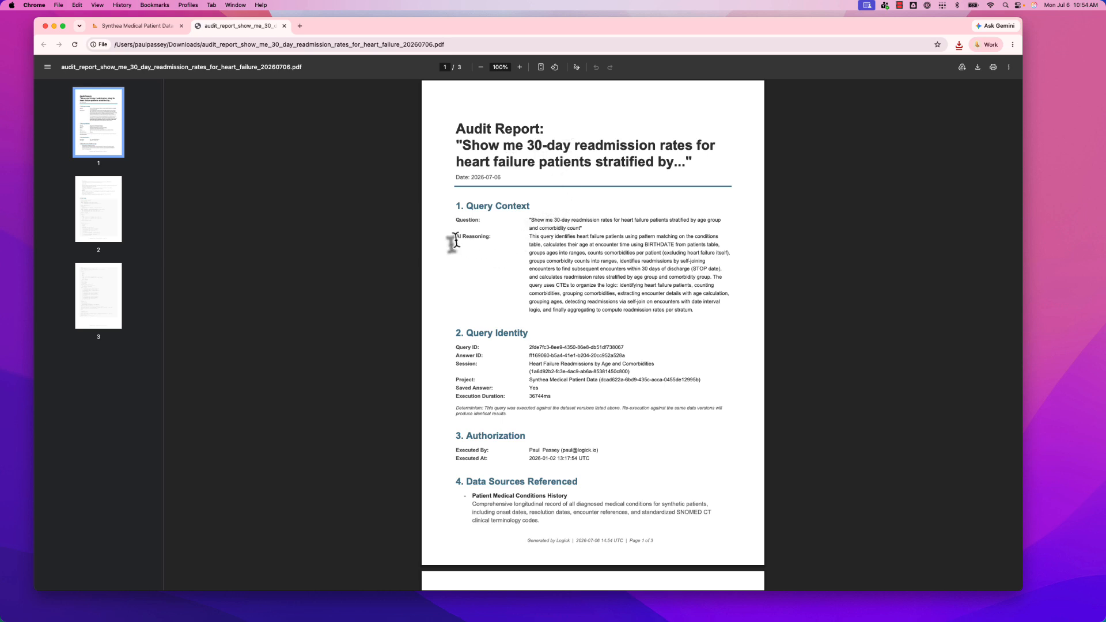
Step: Examine the audit report's query identity, authorization, referenced data sources and full SQL across its pages
{"action": "scroll", "coordinate": [621, 340], "scroll_direction": "down", "scroll_amount": 2}
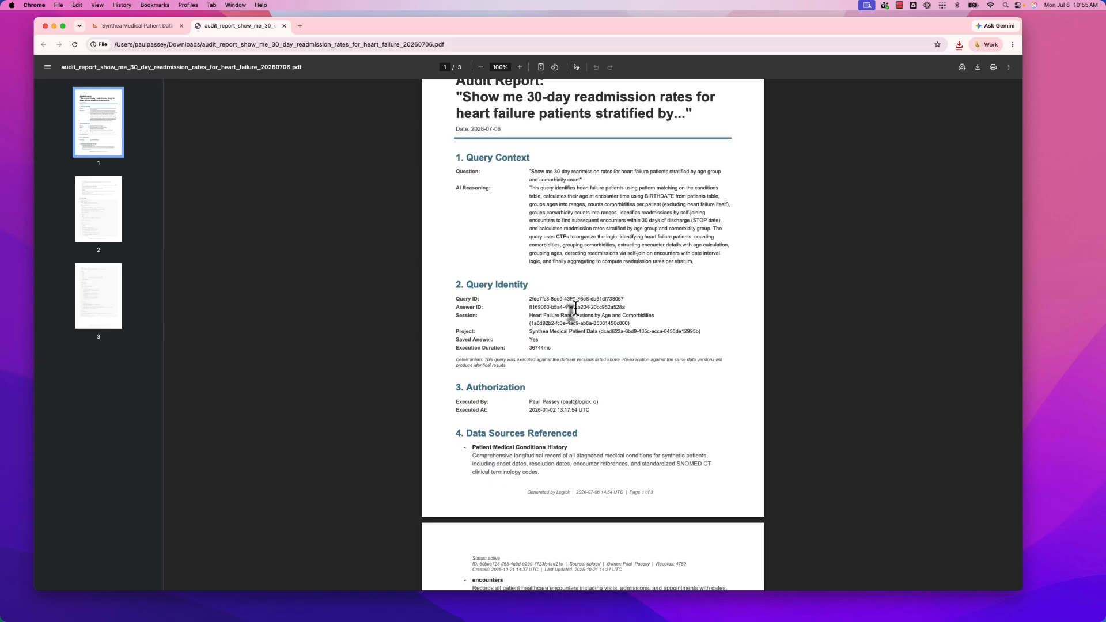
{"action": "scroll", "coordinate": [575, 308], "scroll_direction": "down", "scroll_amount": 4}
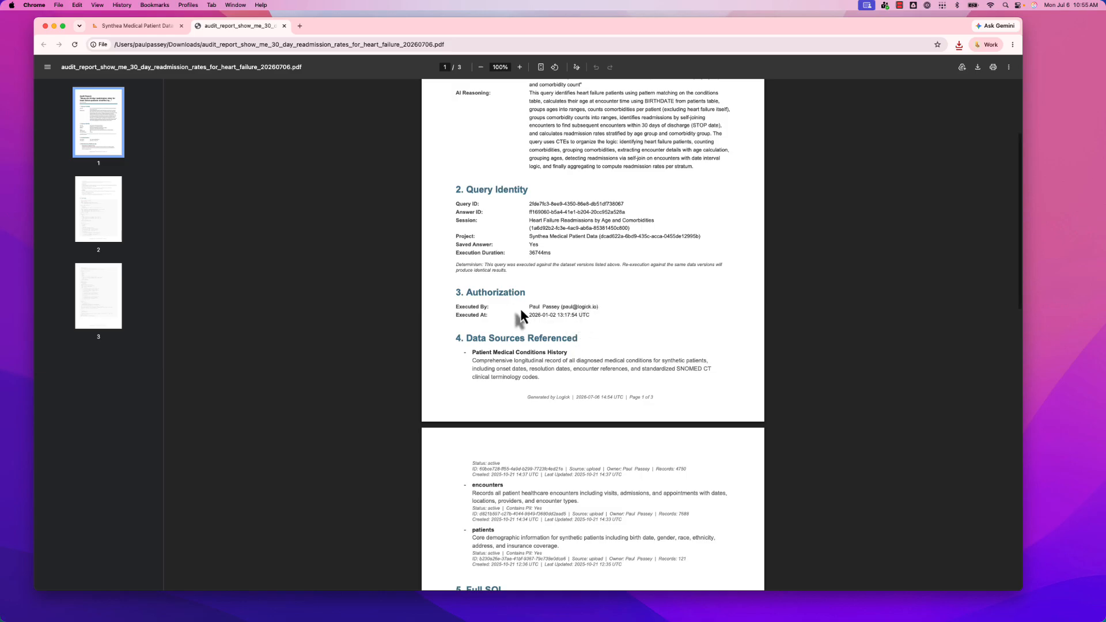
{"action": "scroll", "coordinate": [519, 315], "scroll_direction": "down", "scroll_amount": 5}
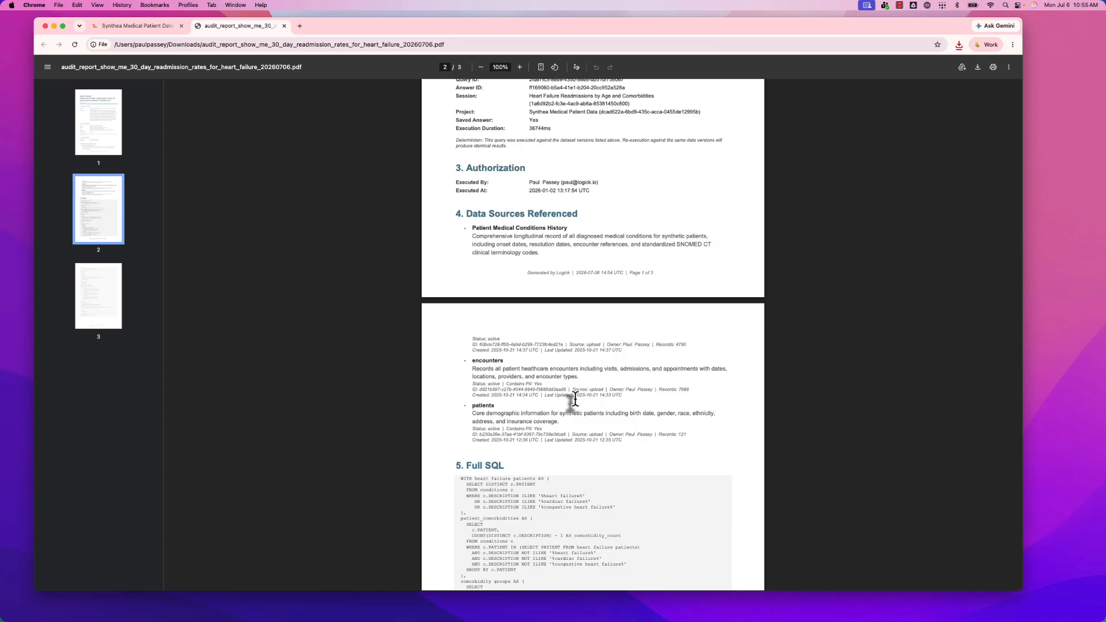
{"action": "scroll", "coordinate": [574, 398], "scroll_direction": "down", "scroll_amount": 10}
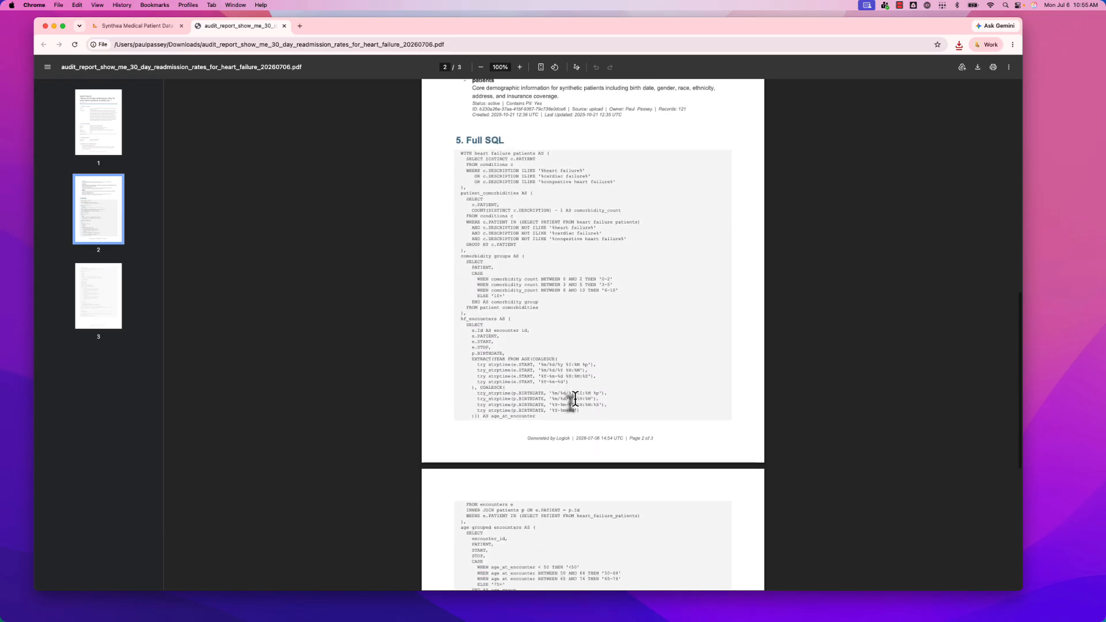
{"action": "scroll", "coordinate": [575, 397], "scroll_direction": "down", "scroll_amount": 12}
{"action": "scroll", "coordinate": [574, 397], "scroll_direction": "up", "scroll_amount": 4}
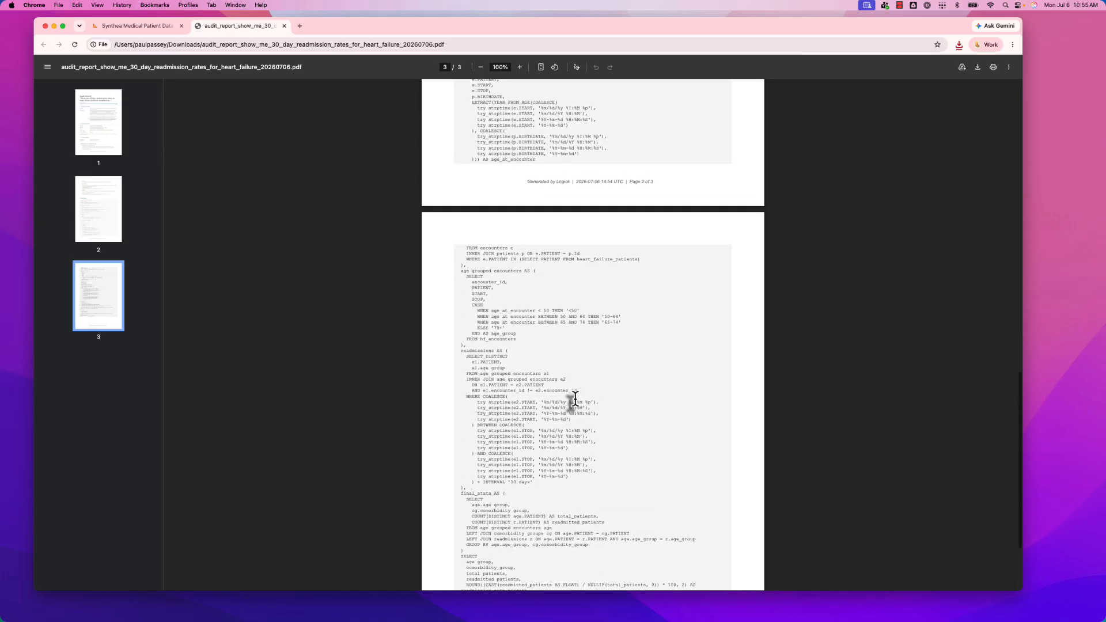
Step: Look over the audit report's query context on its first page, return to the Synthea project and open its dashboard
{"action": "scroll", "coordinate": [574, 398], "scroll_direction": "up", "scroll_amount": 20}
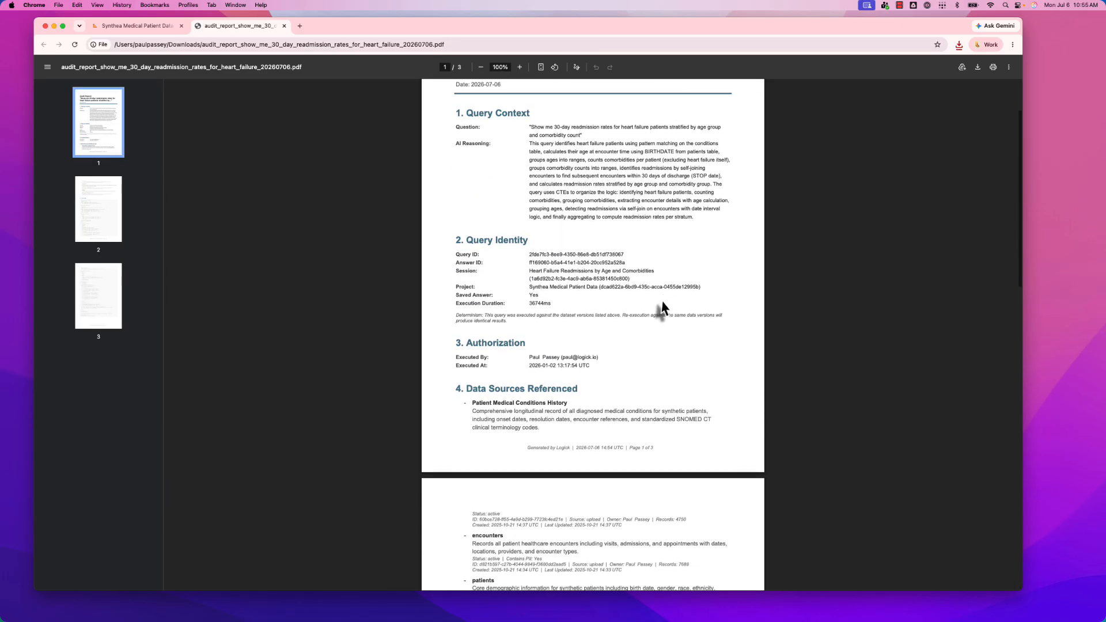
{"action": "scroll", "coordinate": [661, 302], "scroll_direction": "up", "scroll_amount": 3}
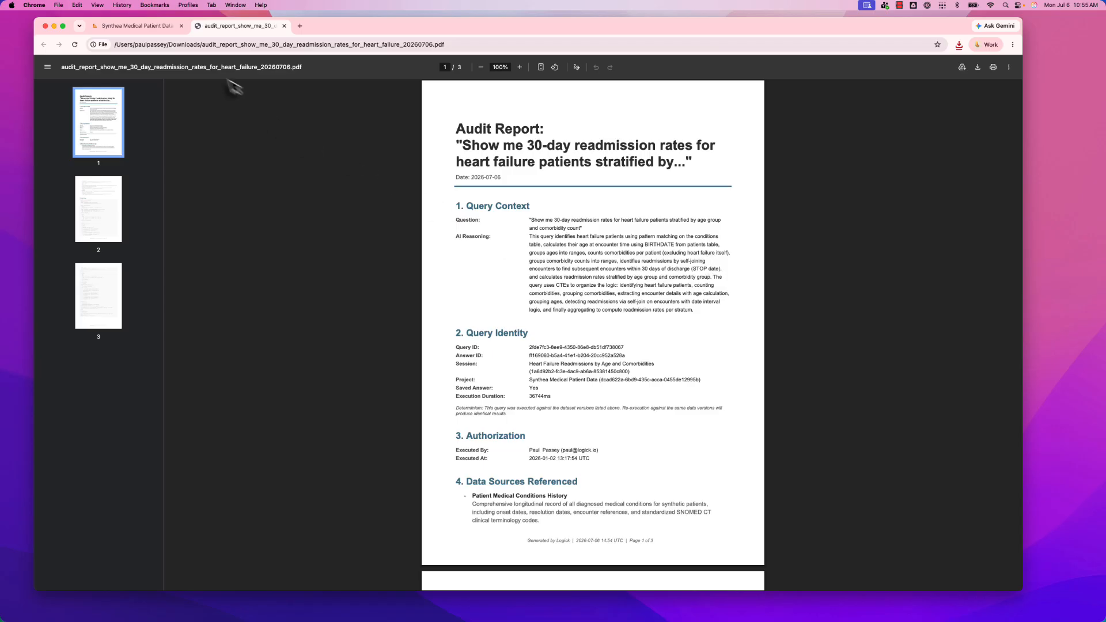
{"action": "left_click", "coordinate": [151, 29]}
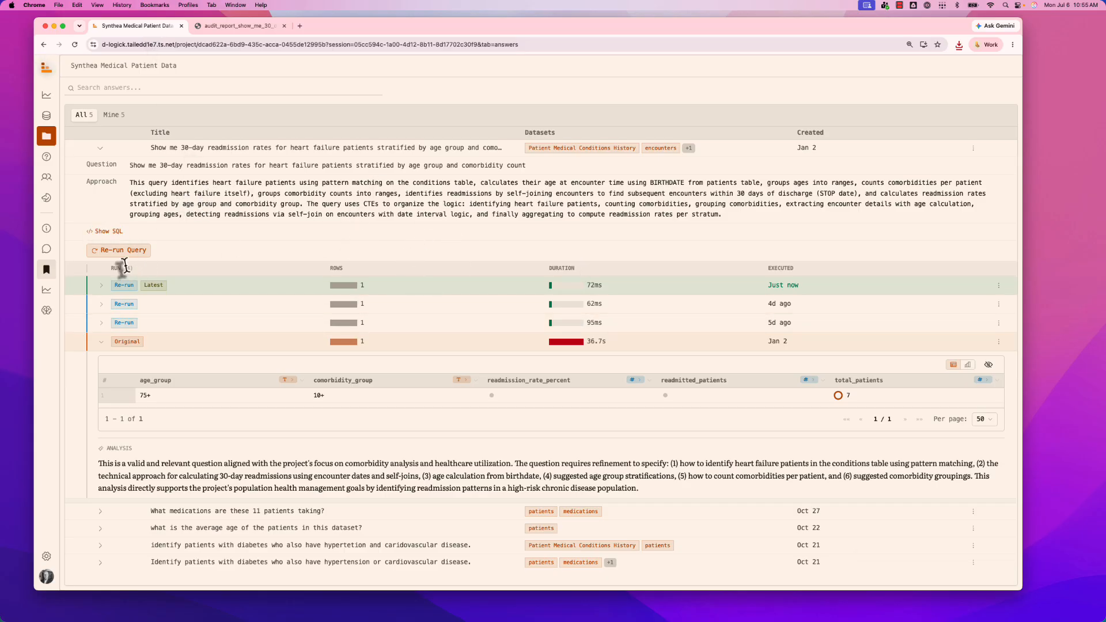
{"action": "left_click", "coordinate": [46, 291]}
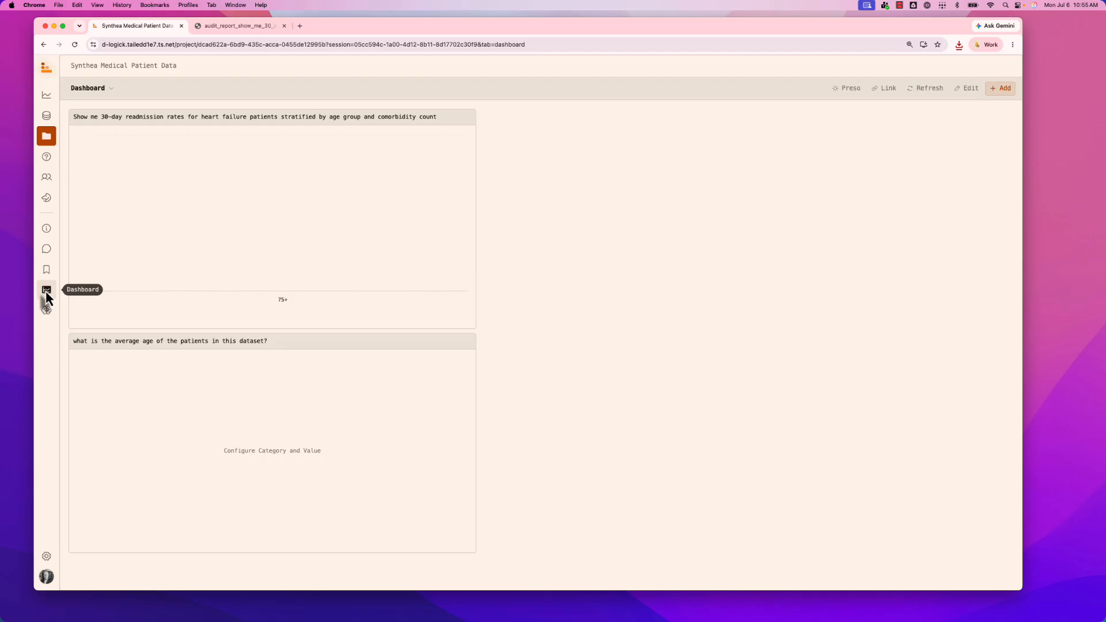
Step: Add a bar chart widget for the saved 30-day readmission rates query to the dashboard, leaving its category and value columns unselected
{"action": "left_click", "coordinate": [1001, 90]}
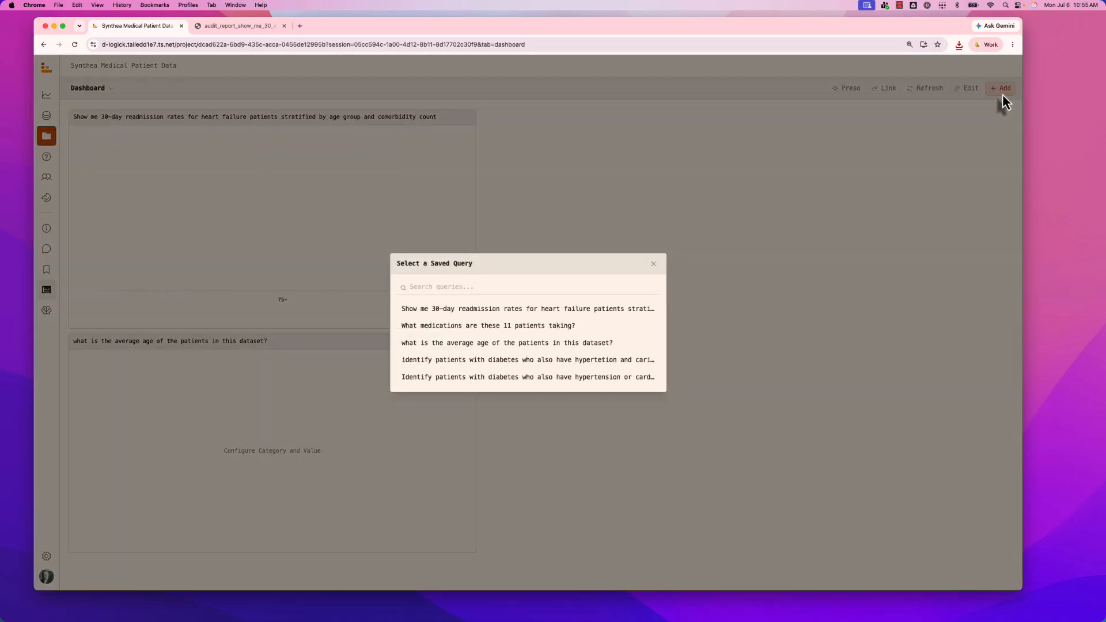
{"action": "left_click", "coordinate": [484, 316]}
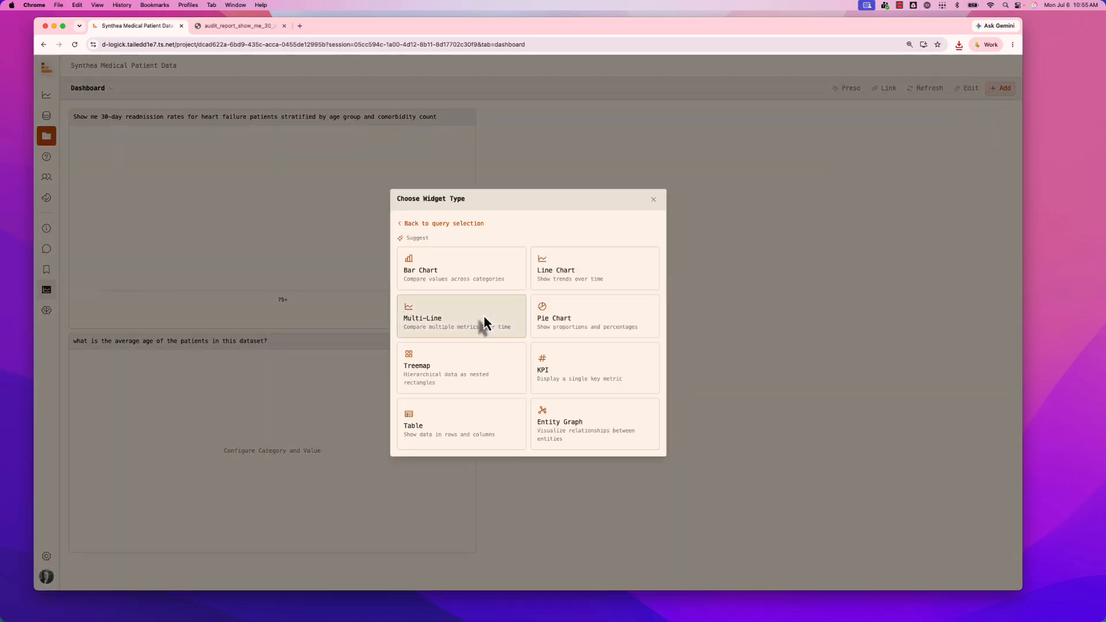
{"action": "left_click", "coordinate": [475, 285]}
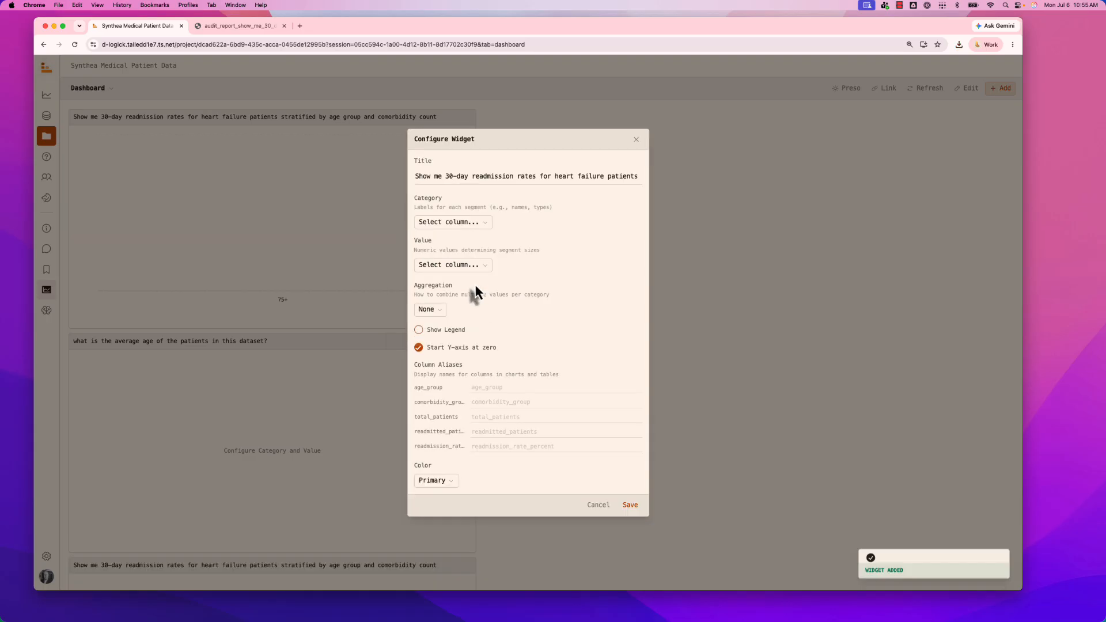
{"action": "left_click", "coordinate": [624, 508]}
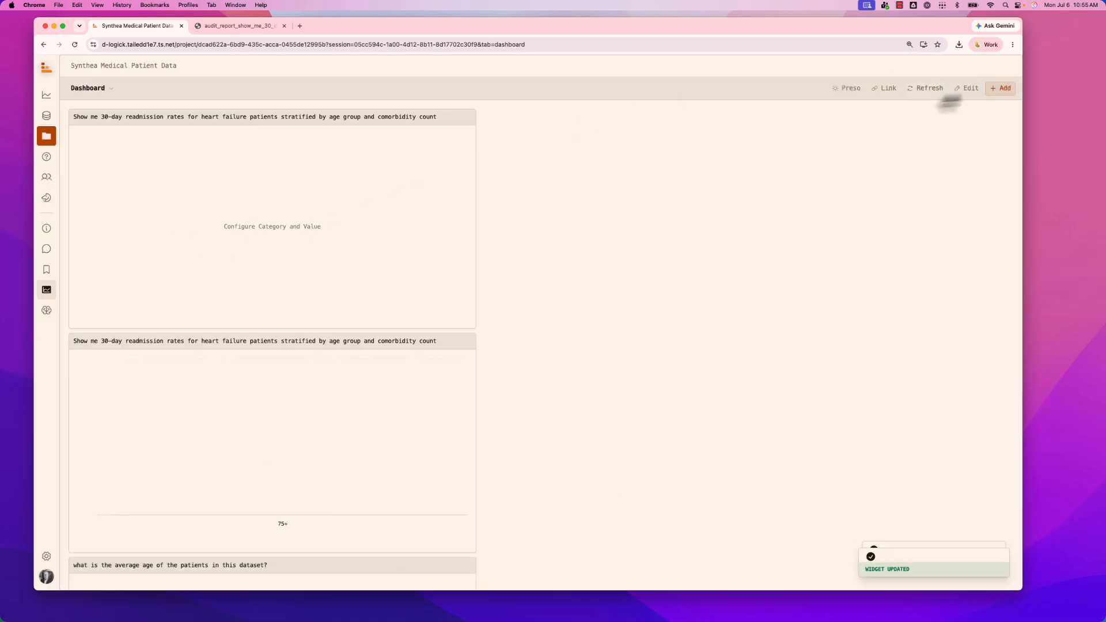
Step: Add a pie chart widget for "What medications are these 11 patients taking?" with last as category and medication as value
{"action": "left_click", "coordinate": [1002, 91]}
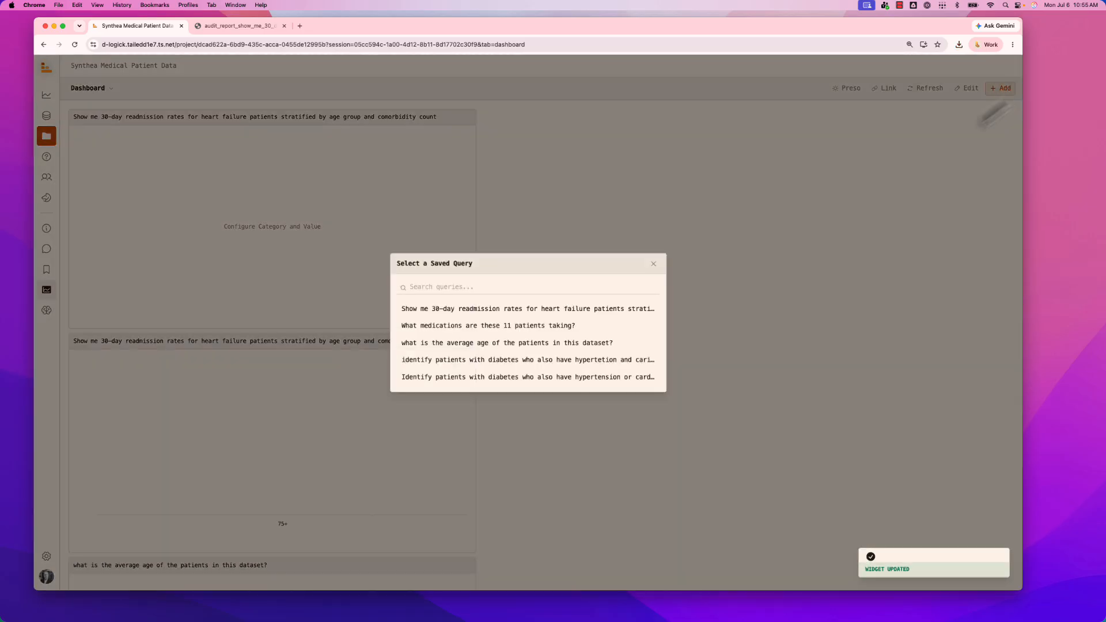
{"action": "left_click", "coordinate": [472, 328]}
{"action": "left_click", "coordinate": [576, 307]}
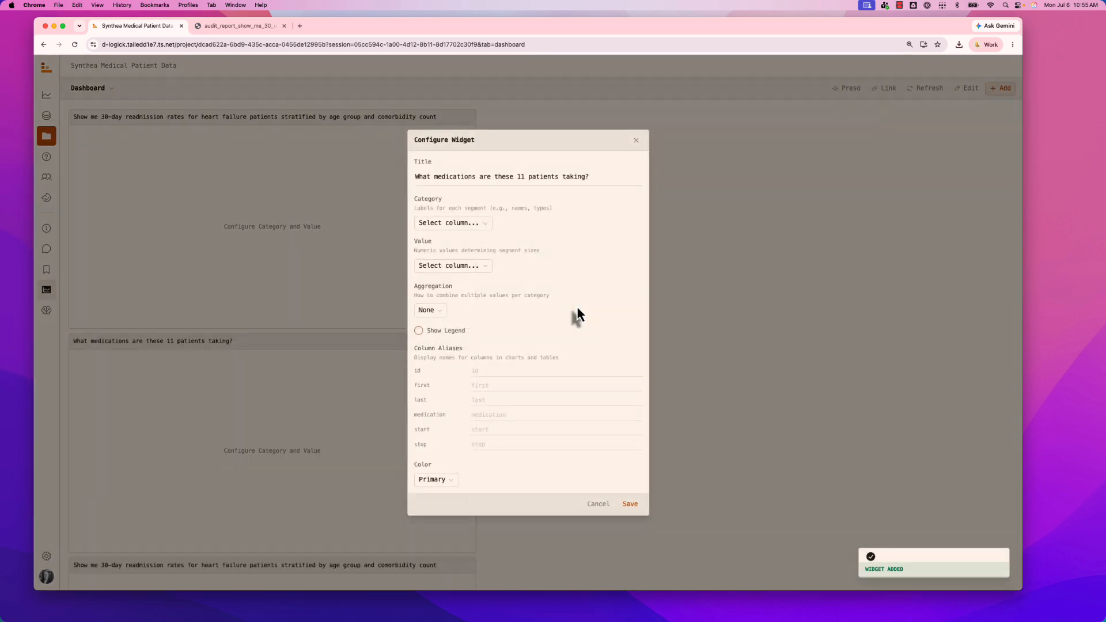
{"action": "left_click", "coordinate": [488, 225]}
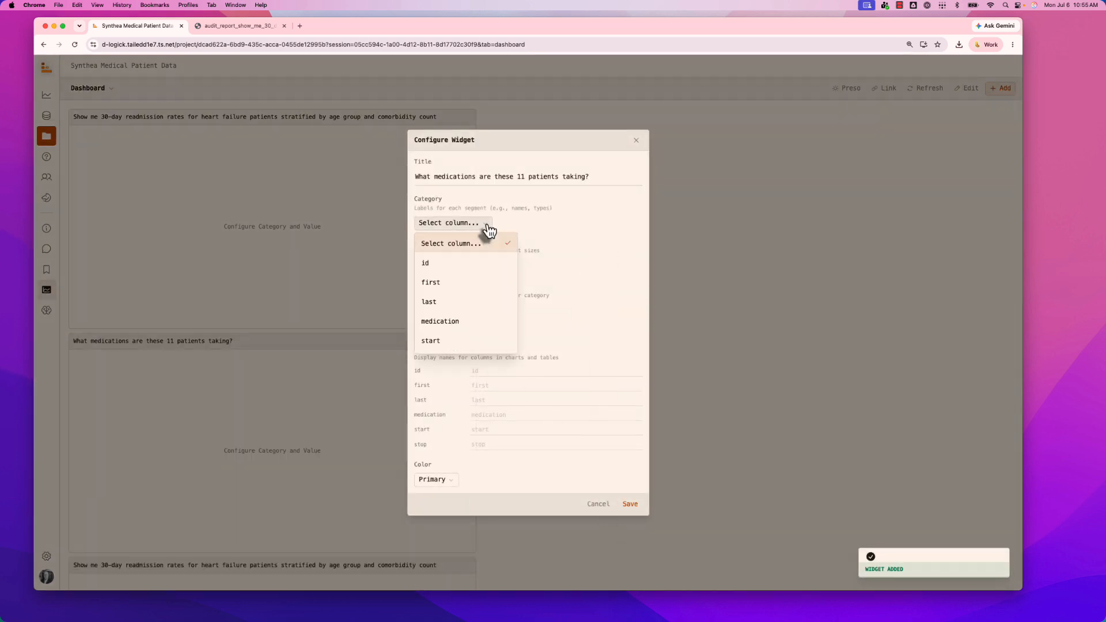
{"action": "left_click", "coordinate": [441, 303]}
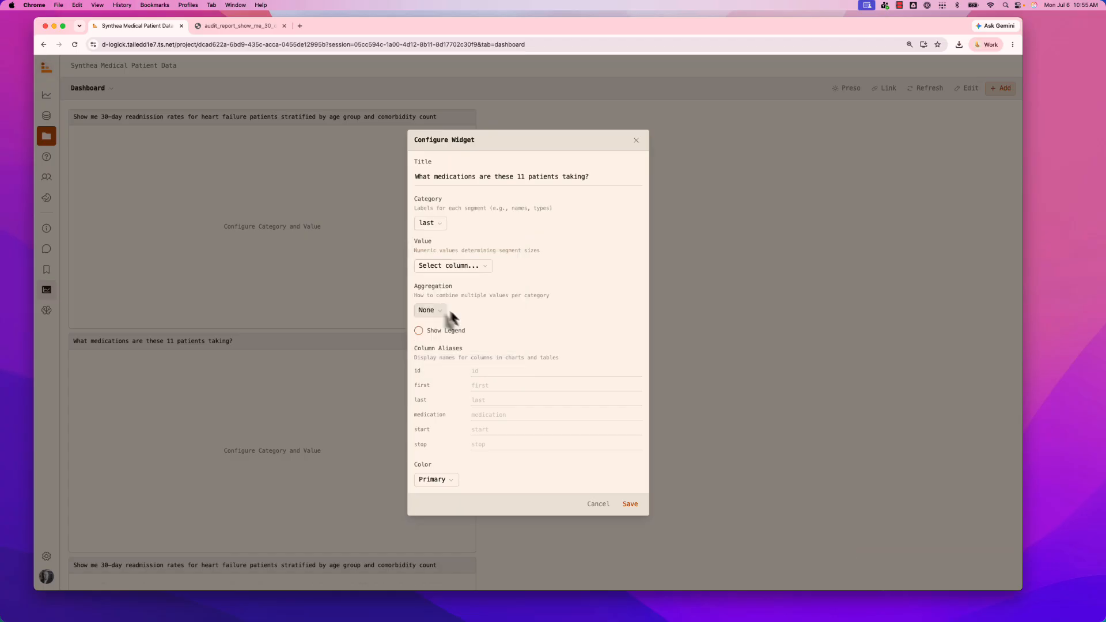
{"action": "left_click", "coordinate": [485, 266]}
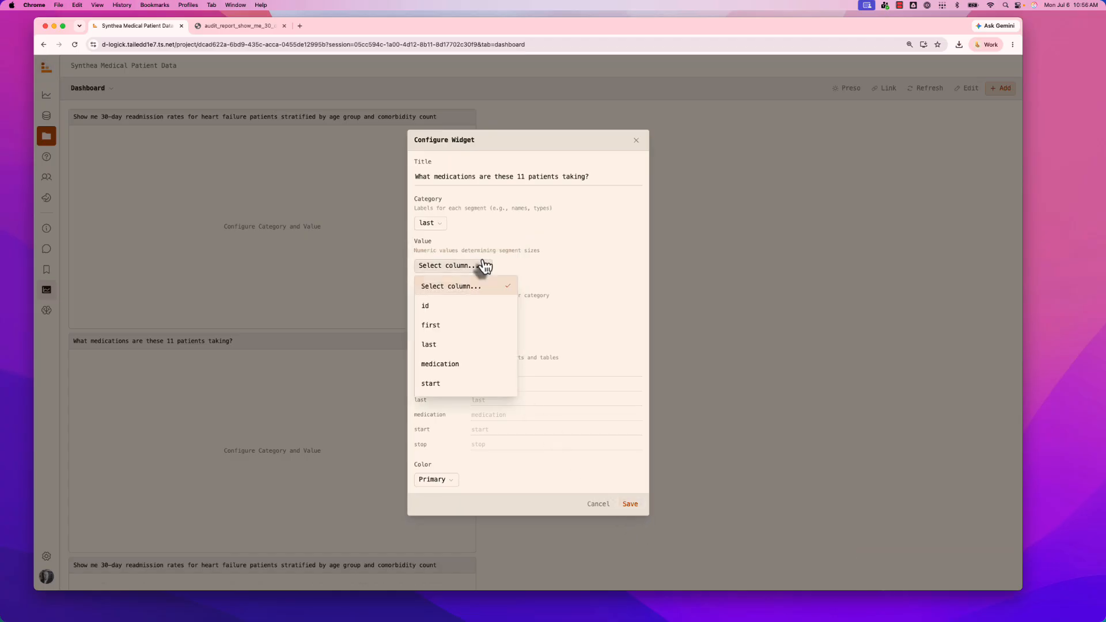
{"action": "left_click", "coordinate": [445, 366]}
{"action": "left_click", "coordinate": [634, 505]}
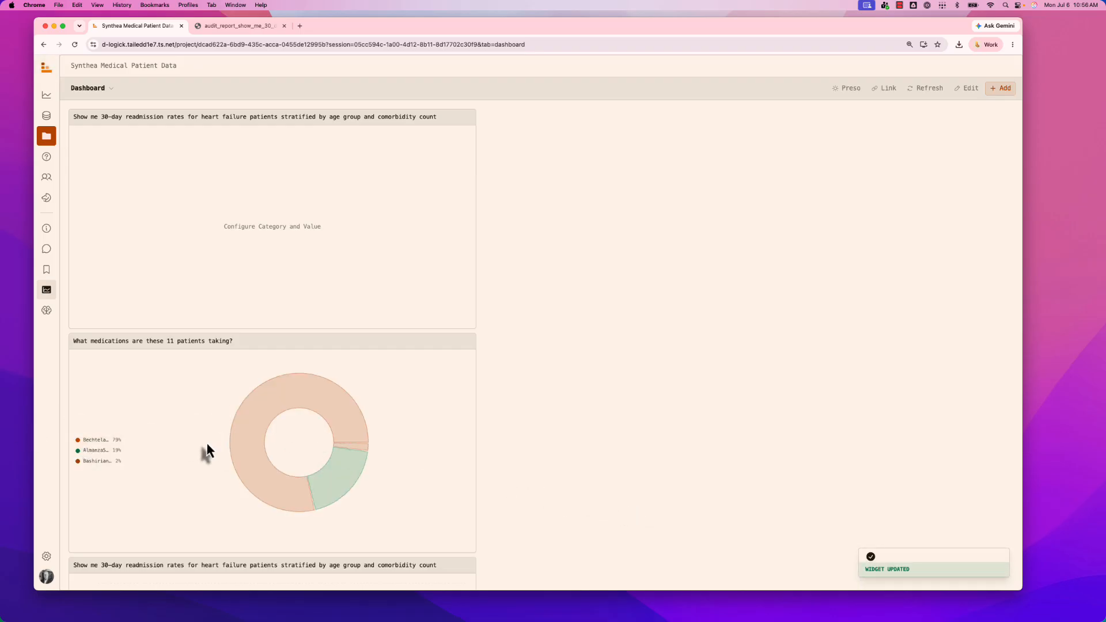
Step: Try to move the medications pie chart into the dashboard's empty space, and preview the dashboard in presentation mode
{"action": "mouse_move", "coordinate": [287, 410]}
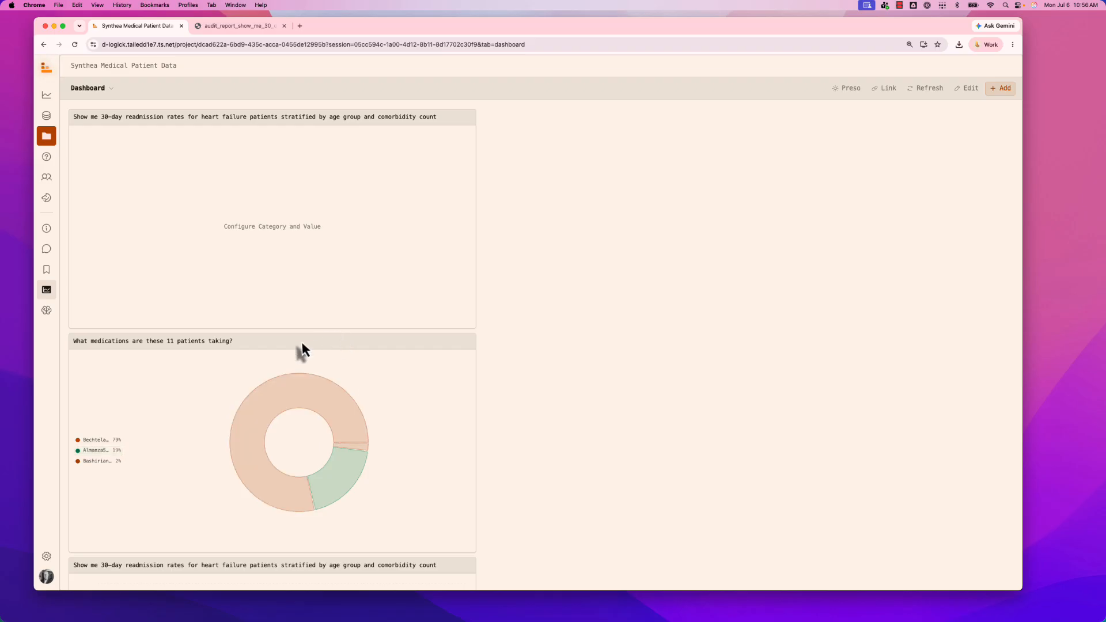
{"action": "left_click_drag", "start_coordinate": [301, 341], "coordinate": [1043, 228]}
{"action": "left_click", "coordinate": [558, 468]}
{"action": "left_click", "coordinate": [851, 93]}
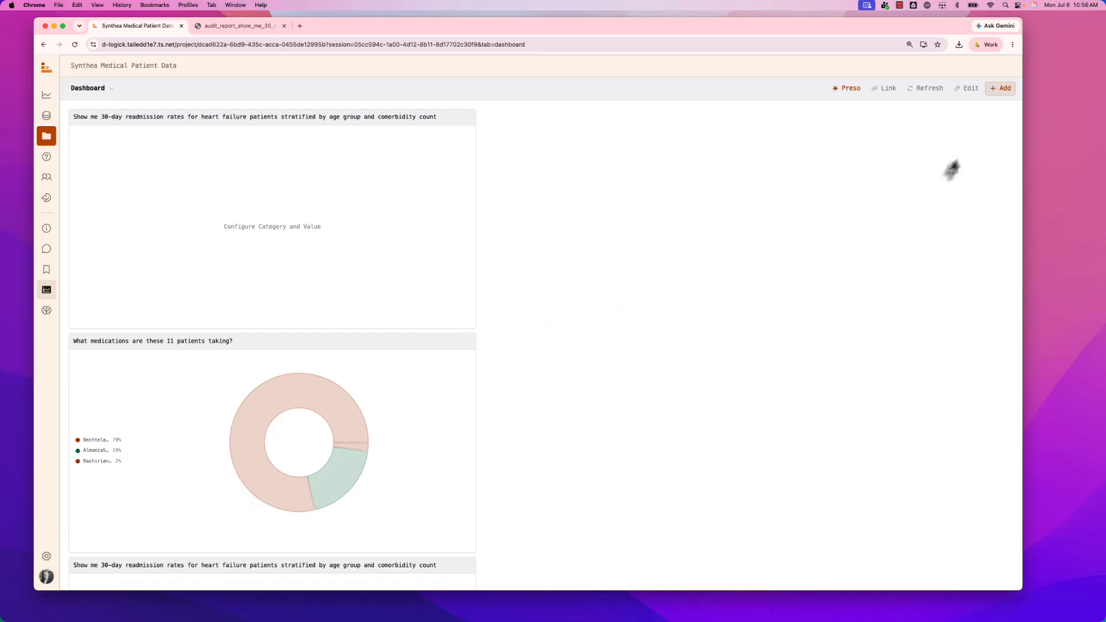
{"action": "left_click", "coordinate": [849, 88]}
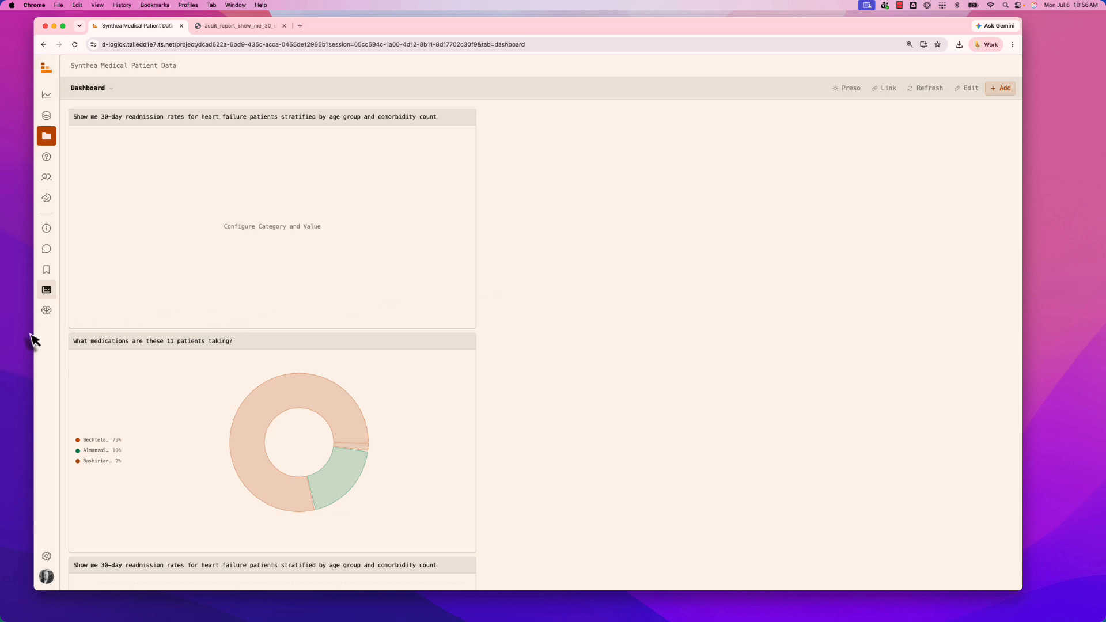
Step: Look through the project's memories, the saved answers across all projects and the user groups
{"action": "left_click", "coordinate": [46, 311]}
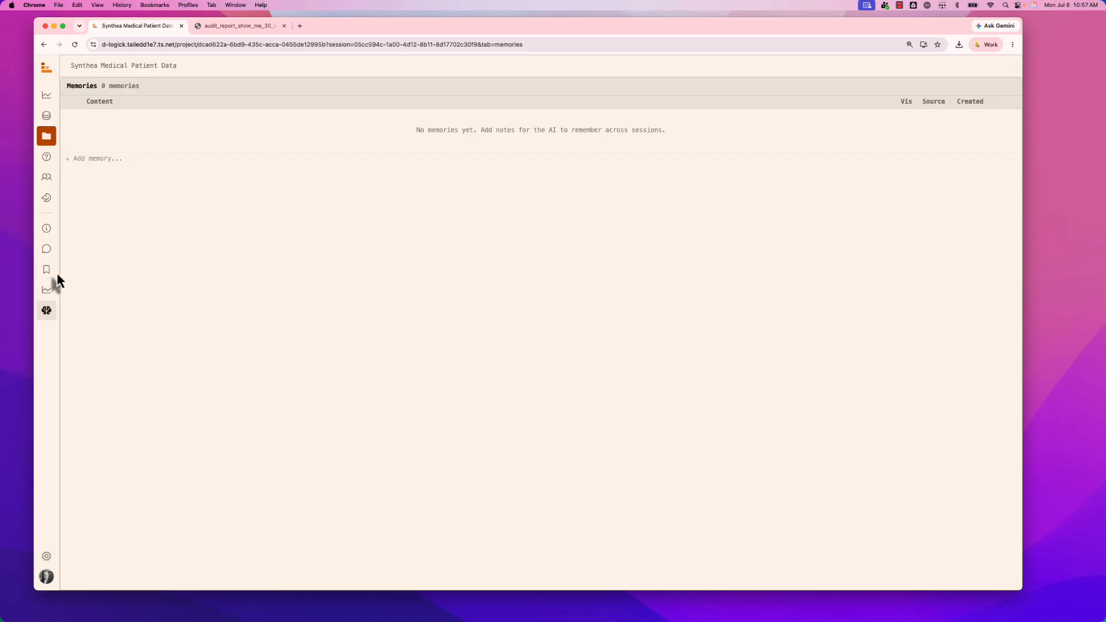
{"action": "left_click", "coordinate": [52, 159]}
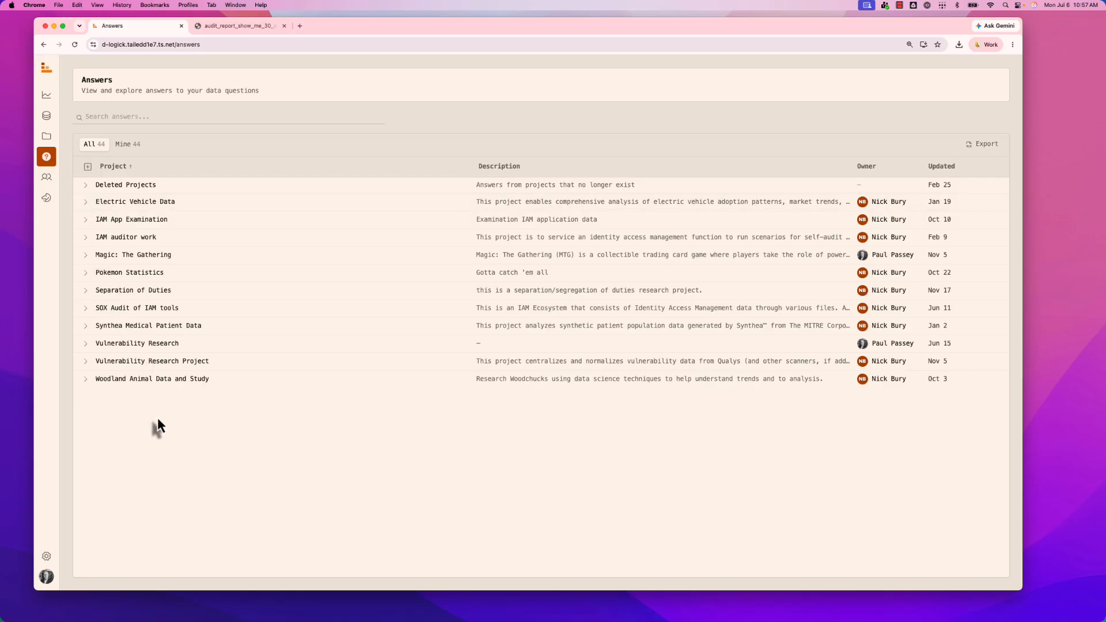
{"action": "left_click", "coordinate": [49, 181]}
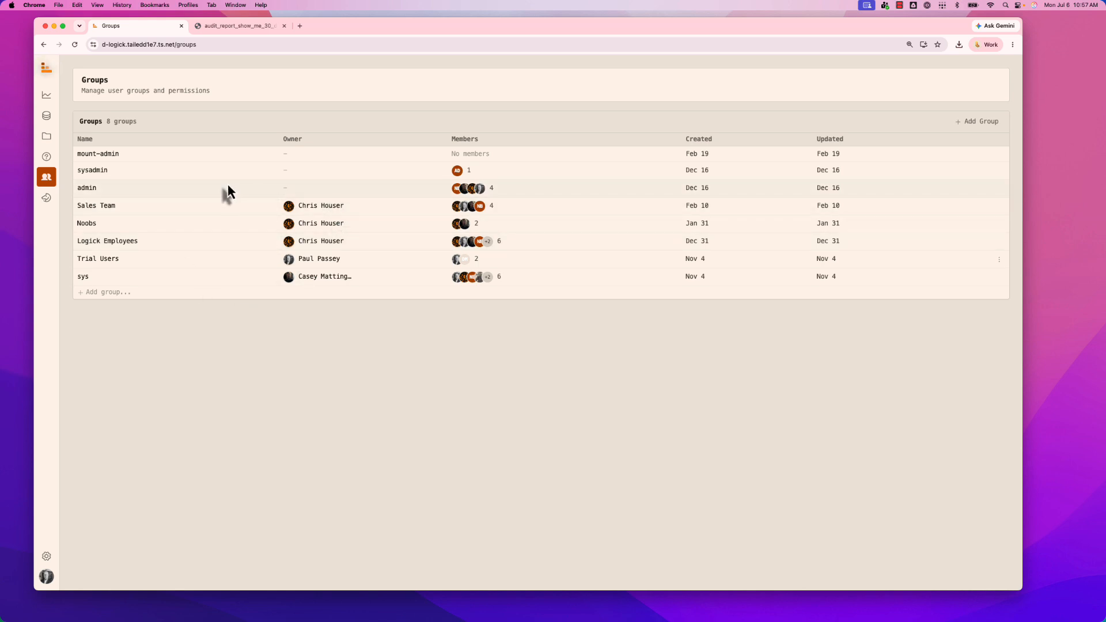
Step: Create a new external data mount named test and request an msql data source in its configuration chat
{"action": "left_click", "coordinate": [46, 202]}
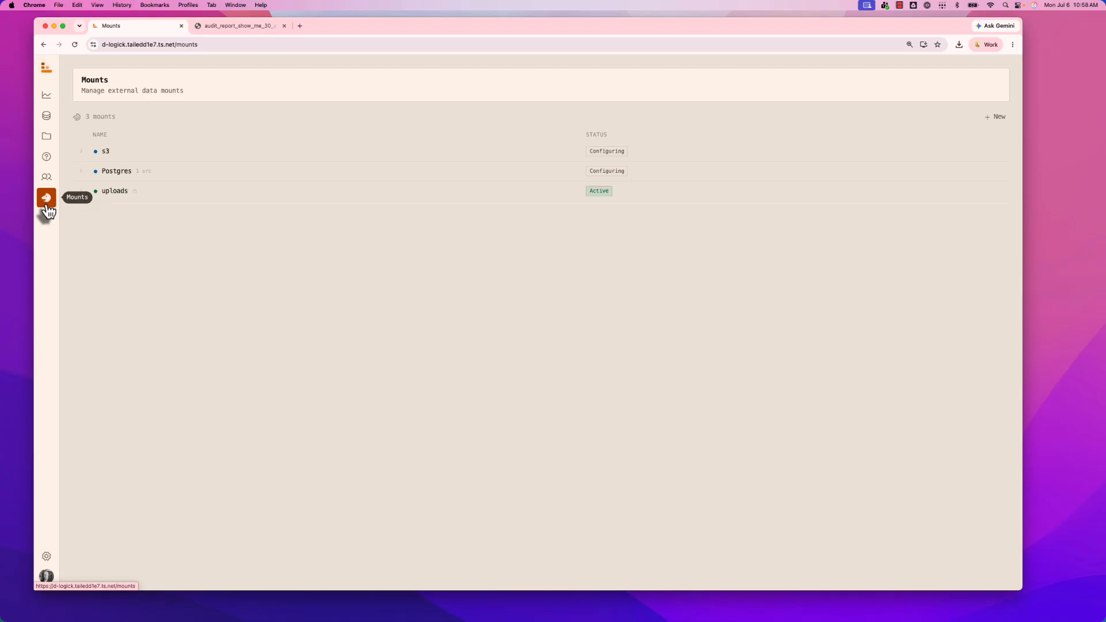
{"action": "left_click", "coordinate": [81, 152]}
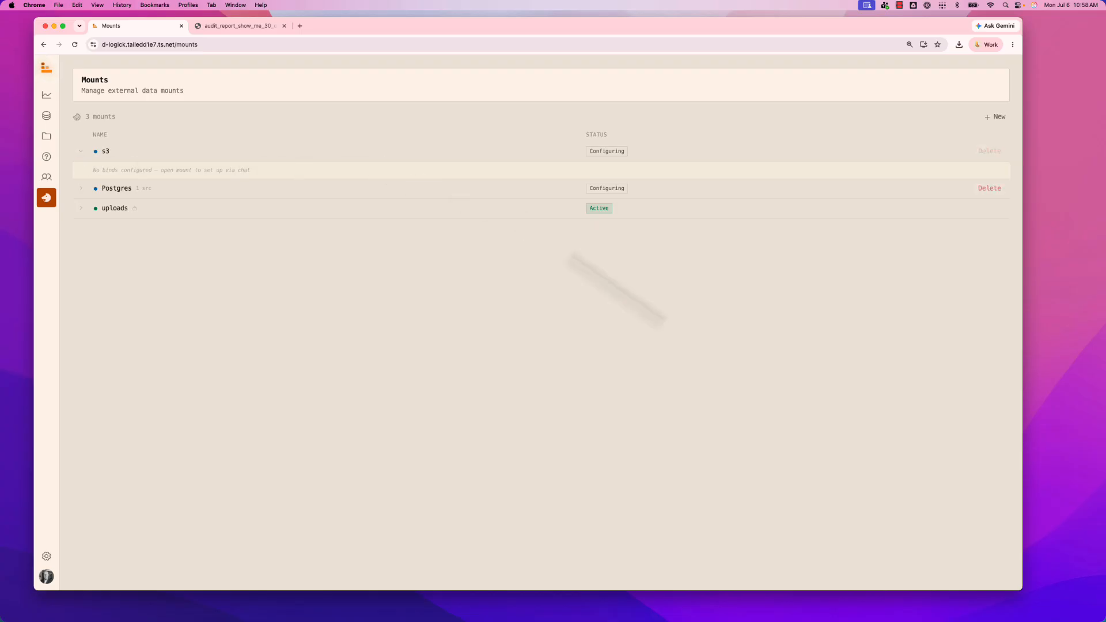
{"action": "left_click", "coordinate": [995, 117]}
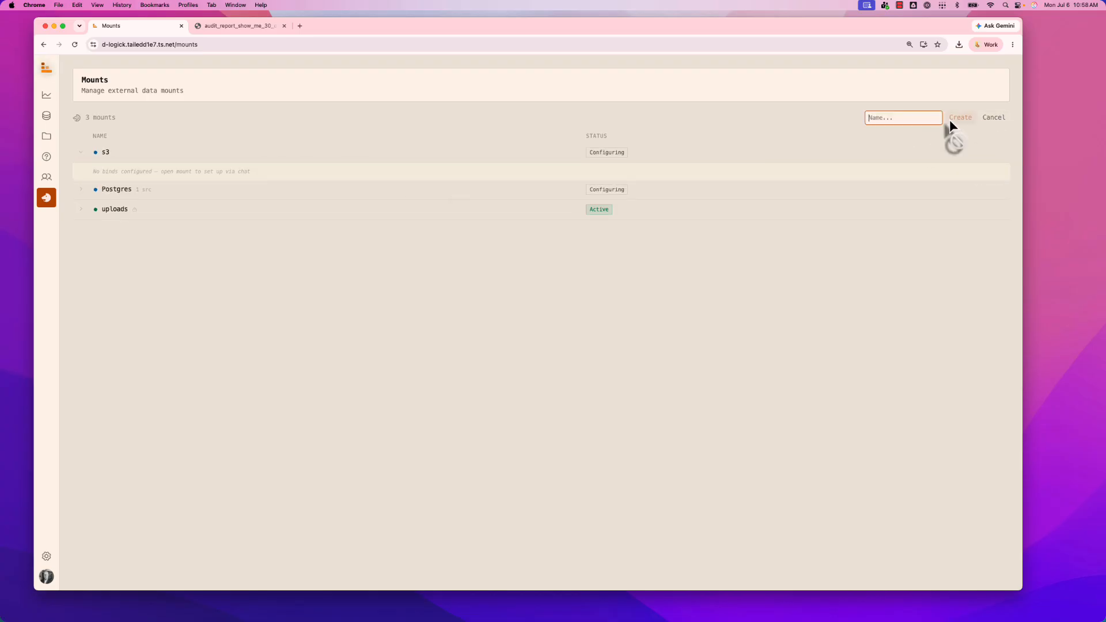
{"action": "type", "text": "test"}
{"action": "left_click", "coordinate": [959, 119]}
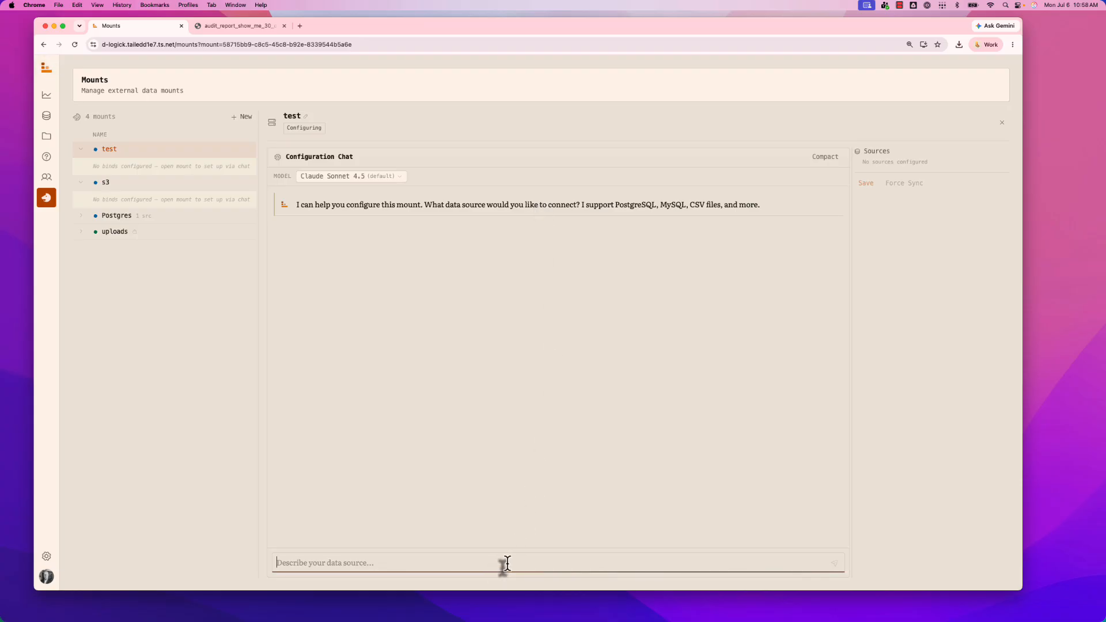
{"action": "type", "text": "msql"}
{"action": "key", "text": "Return"}
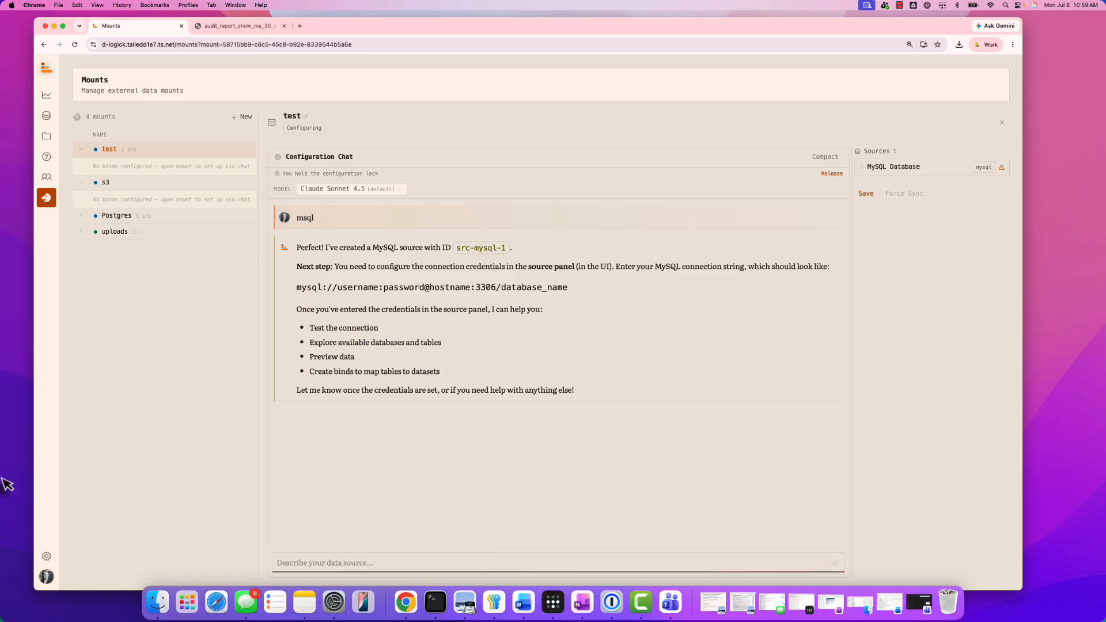
Step: Examine the admin settings for features, branding, AI models, data classification and storage
{"action": "left_click", "coordinate": [46, 558]}
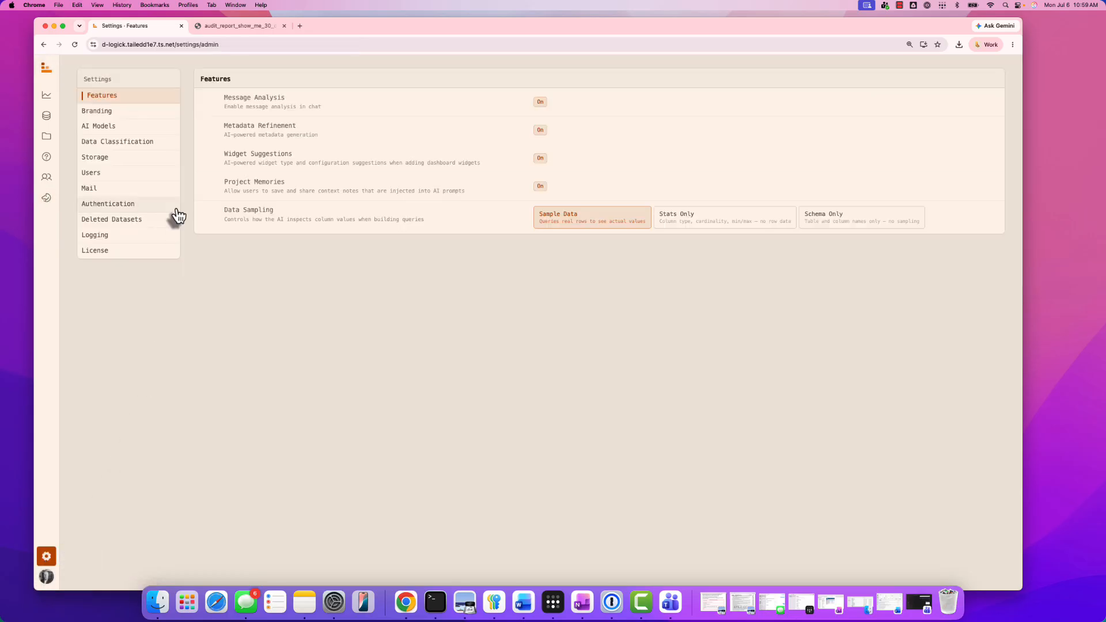
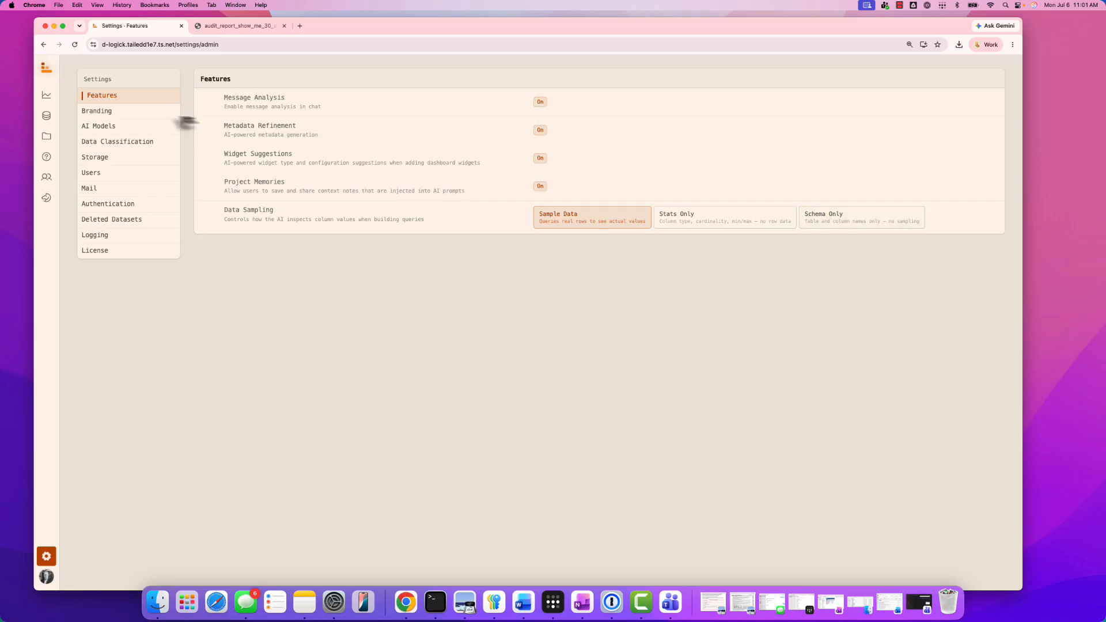
{"action": "left_click", "coordinate": [99, 116]}
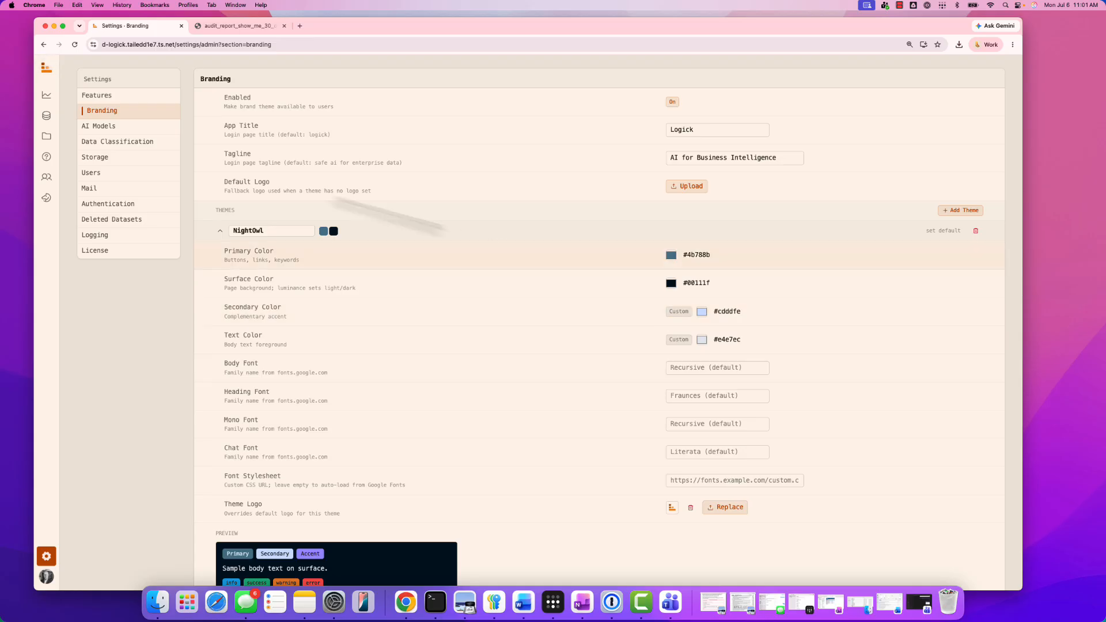
{"action": "left_click", "coordinate": [118, 129]}
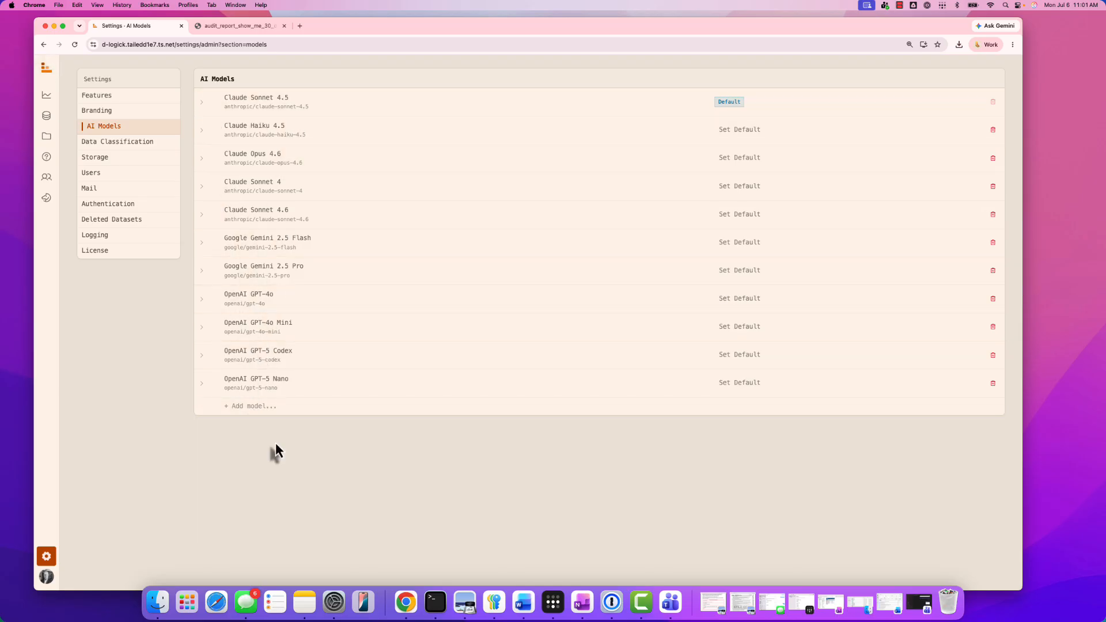
{"action": "left_click", "coordinate": [130, 145]}
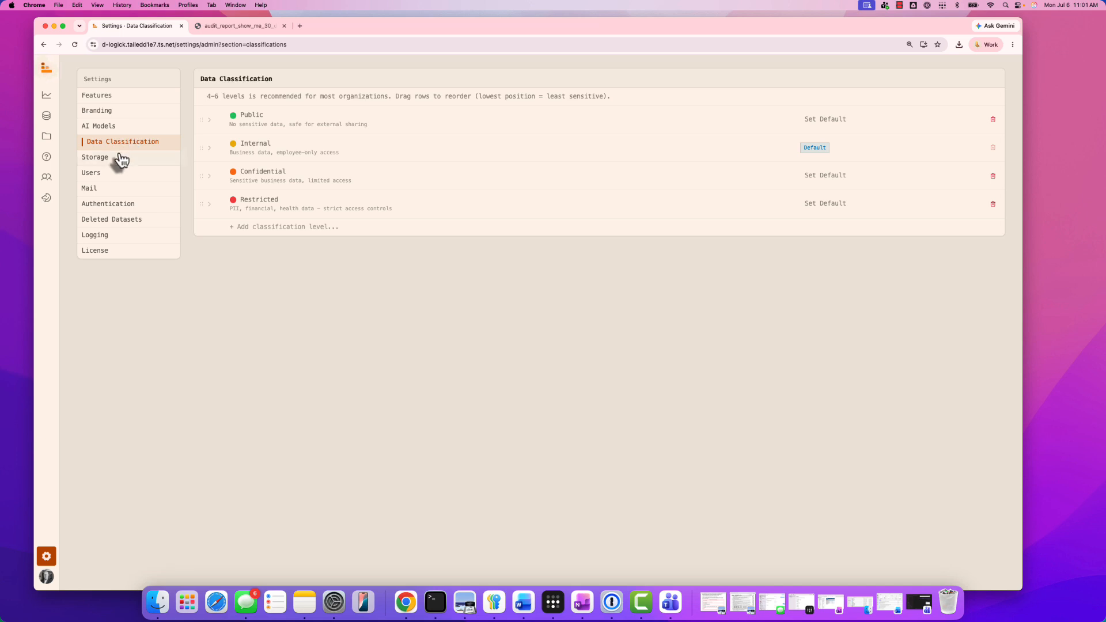
{"action": "left_click", "coordinate": [118, 164]}
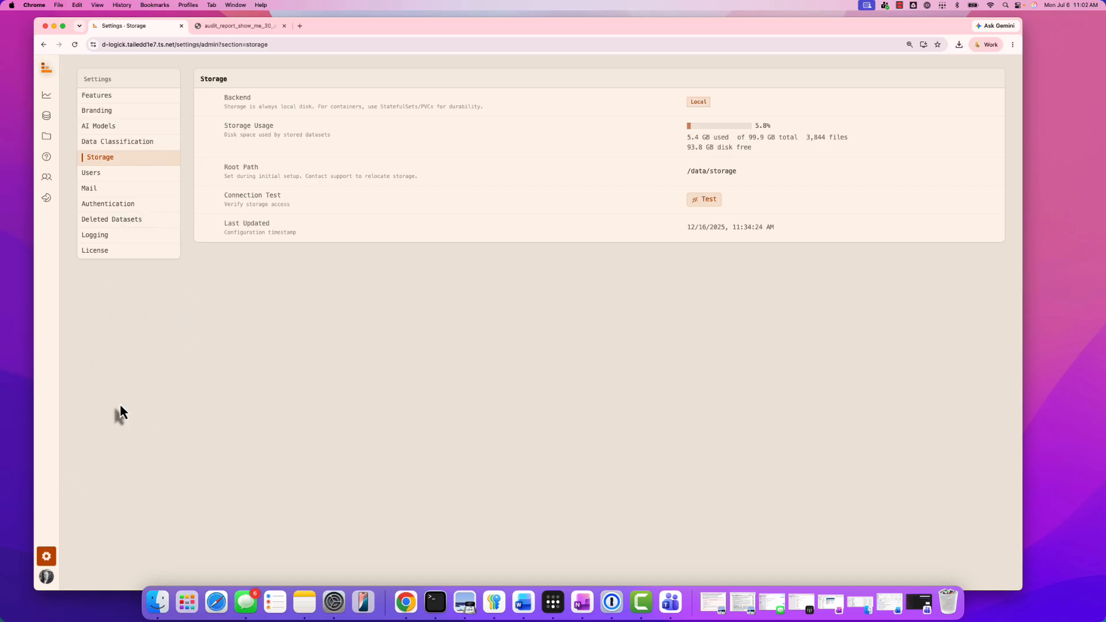
Step: Open the profile's appearance settings, try the NightOwl theme and switch to DayOwl
{"action": "left_click", "coordinate": [47, 580]}
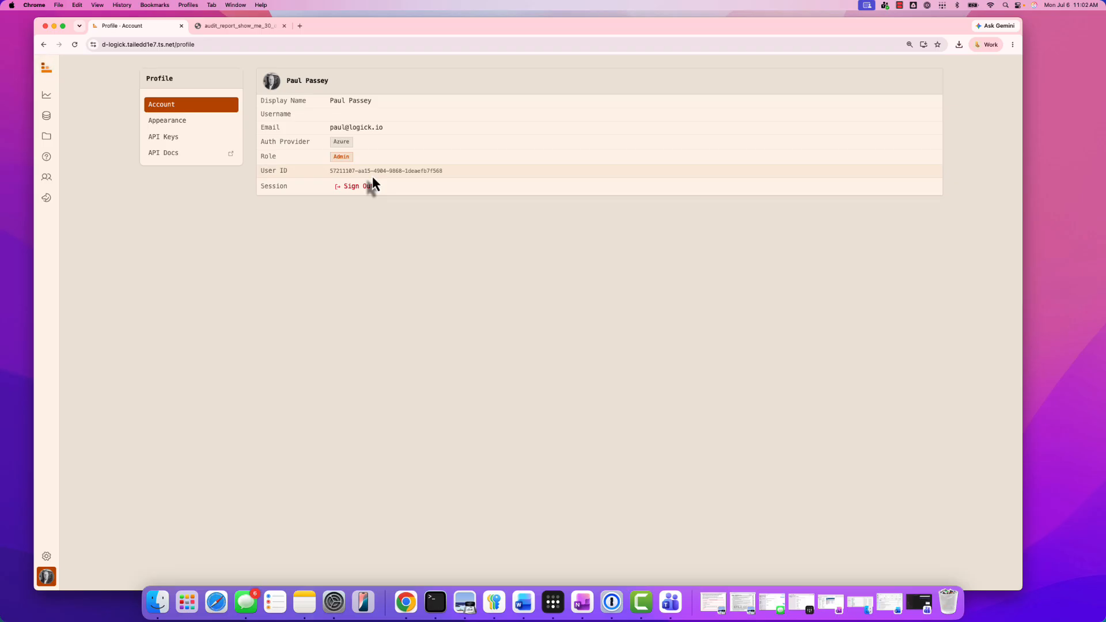
{"action": "left_click", "coordinate": [198, 121]}
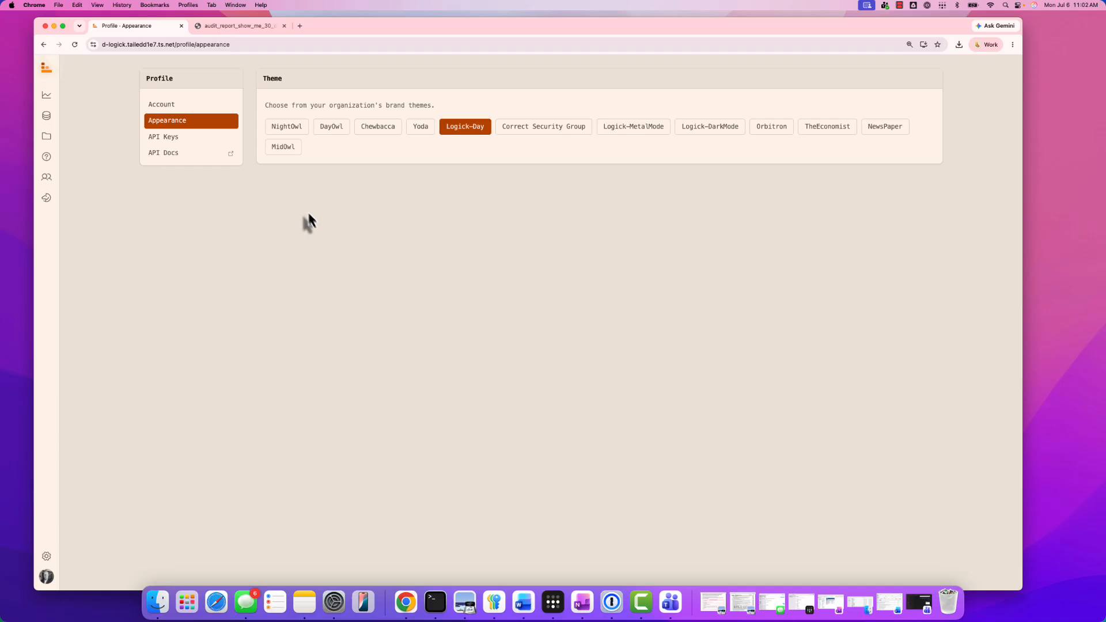
{"action": "left_click", "coordinate": [285, 127]}
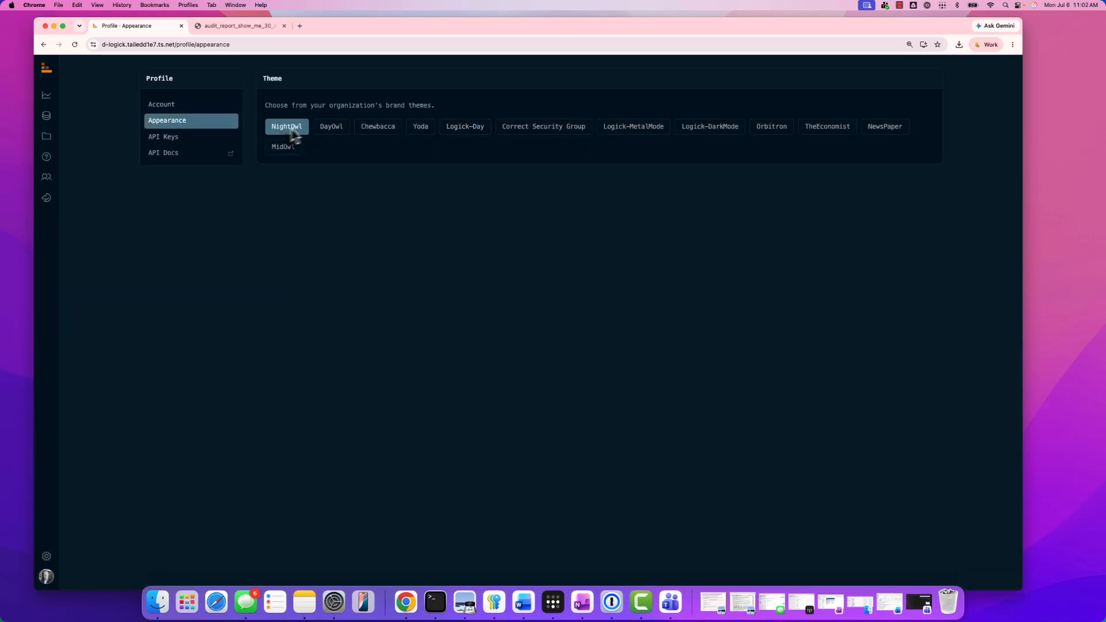
{"action": "left_click", "coordinate": [340, 130]}
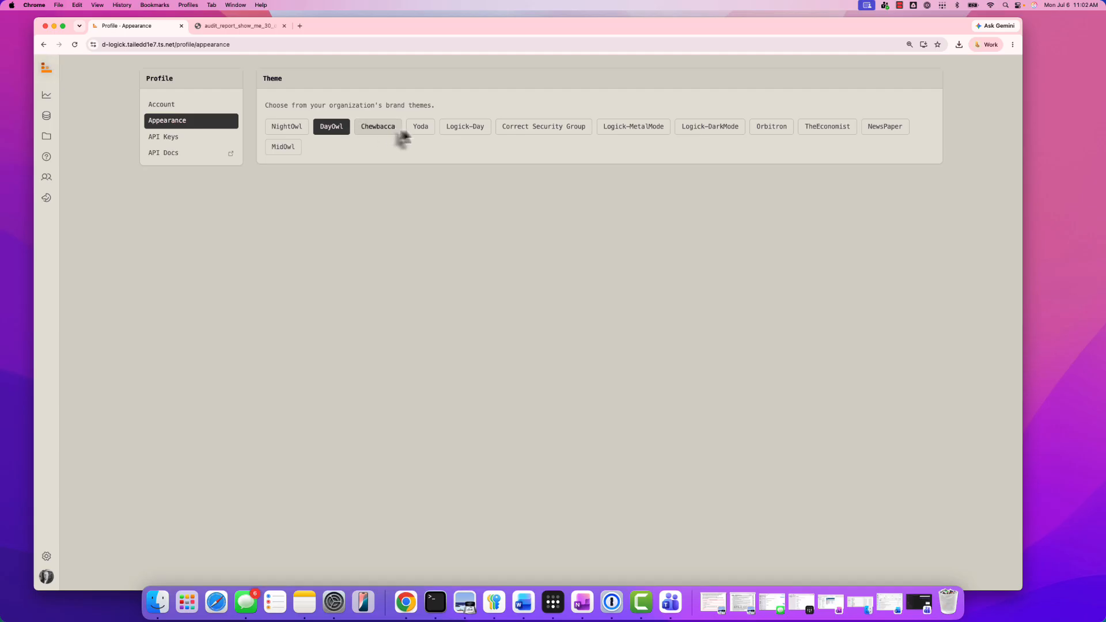
Step: Try the NewsPaper and Logick-DarkMode themes and check how the dashboard looks in dark mode
{"action": "left_click", "coordinate": [884, 130]}
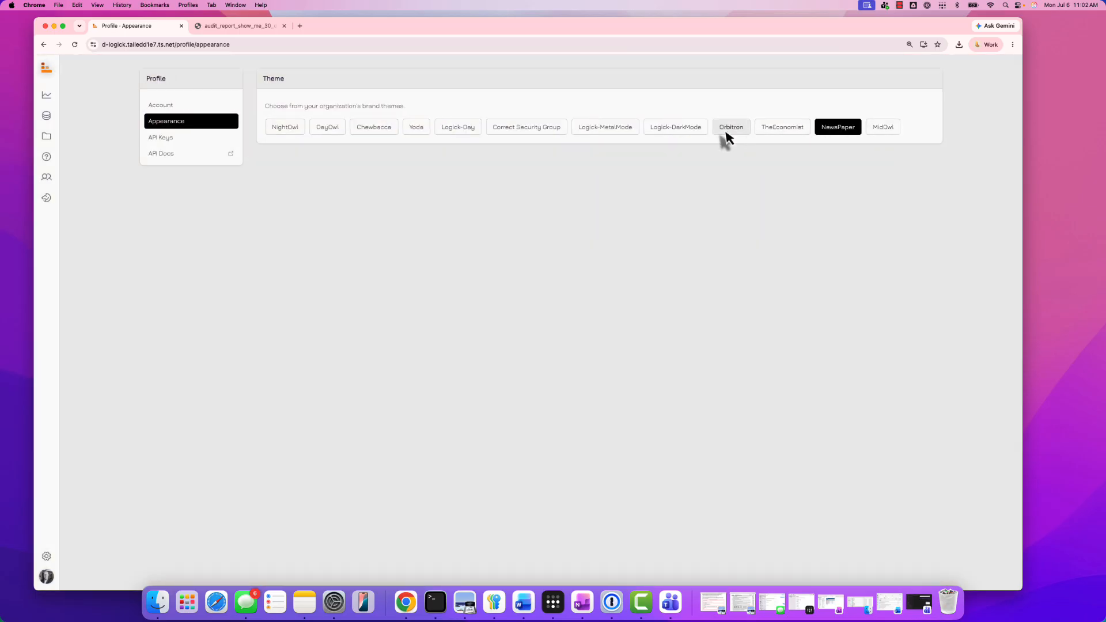
{"action": "left_click", "coordinate": [680, 137]}
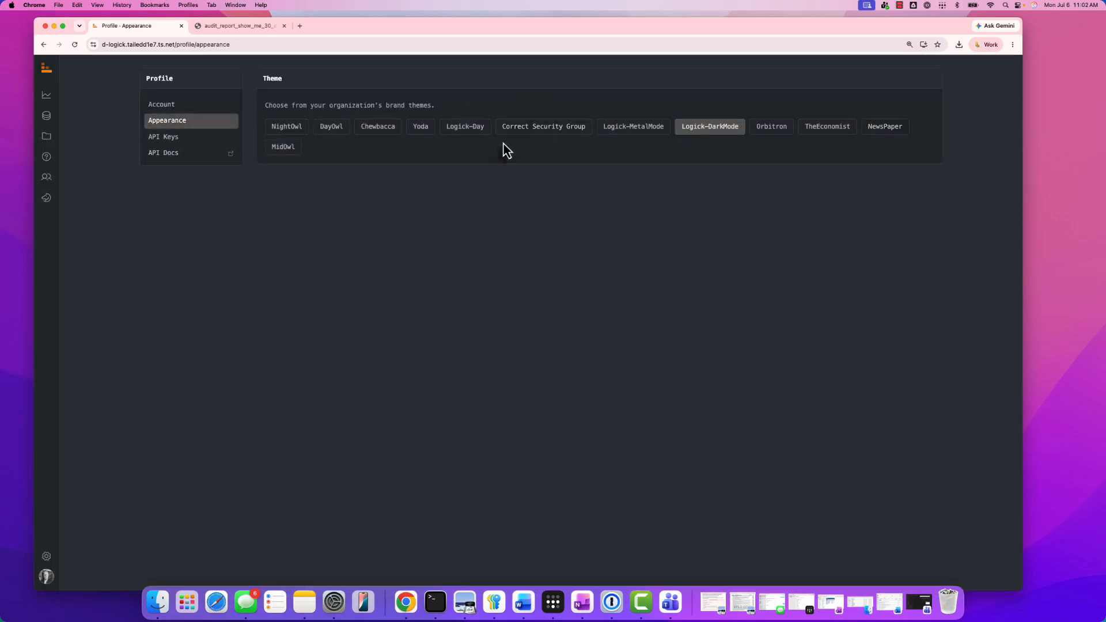
{"action": "left_click", "coordinate": [45, 101]}
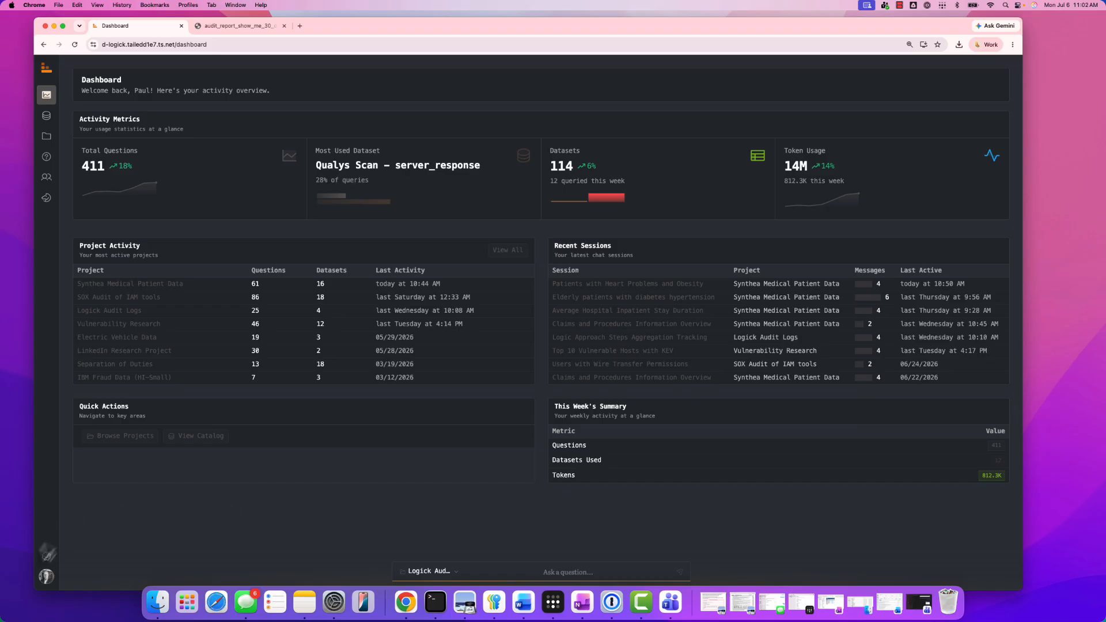
Step: Set the profile's appearance theme to Logick-Day
{"action": "left_click", "coordinate": [46, 578]}
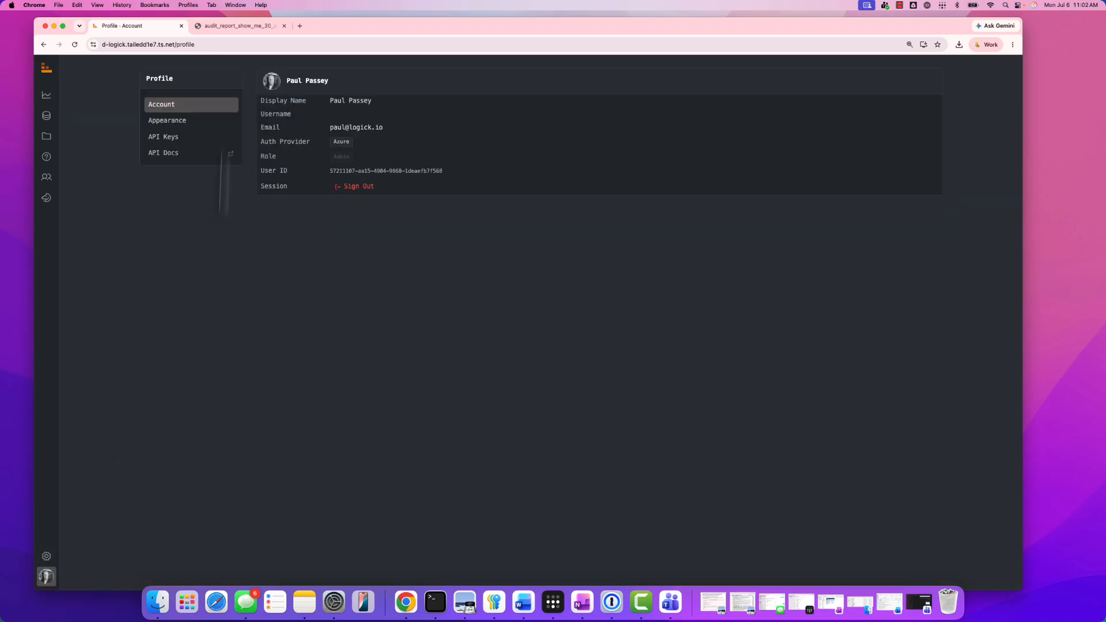
{"action": "left_click", "coordinate": [183, 121]}
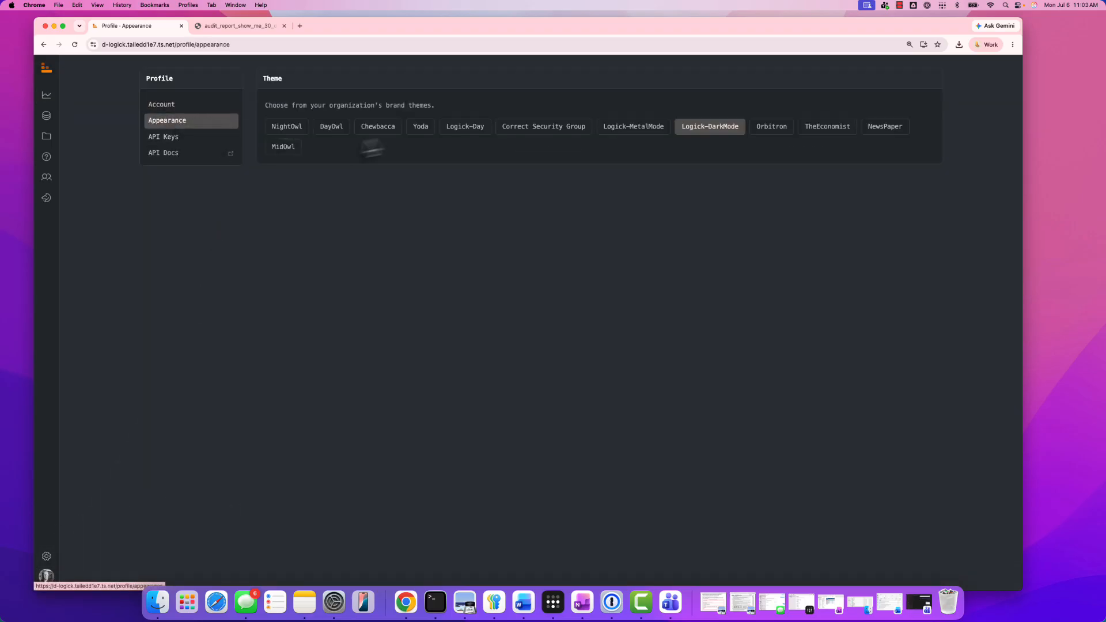
{"action": "left_click", "coordinate": [468, 131]}
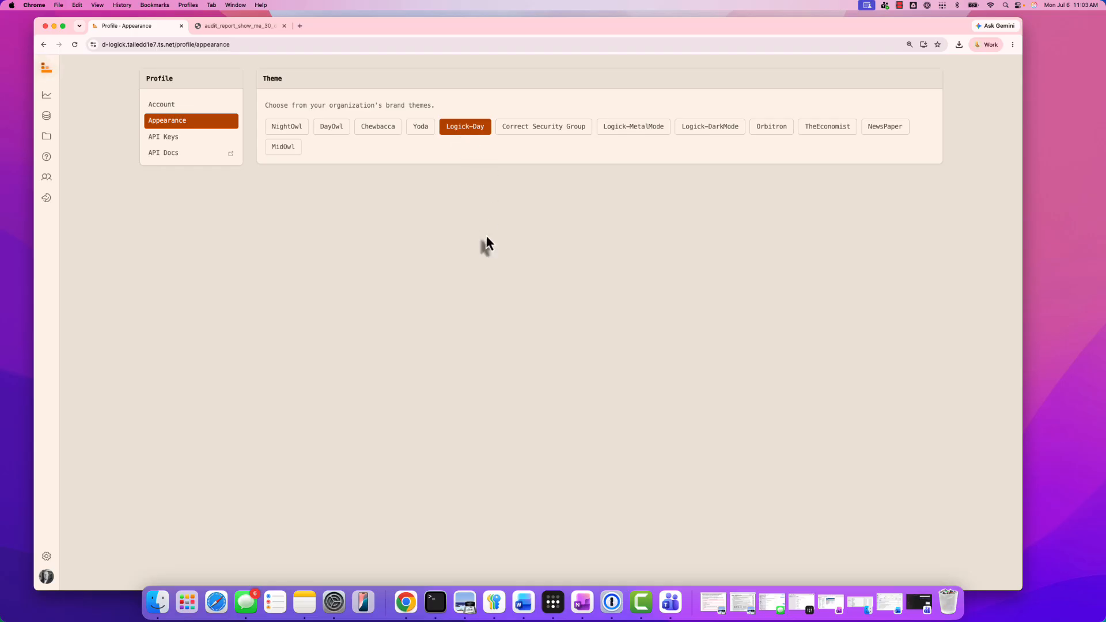
Step: Look at the profile's API Keys page and the projects available for the dashboard's question box
{"action": "left_click", "coordinate": [184, 142]}
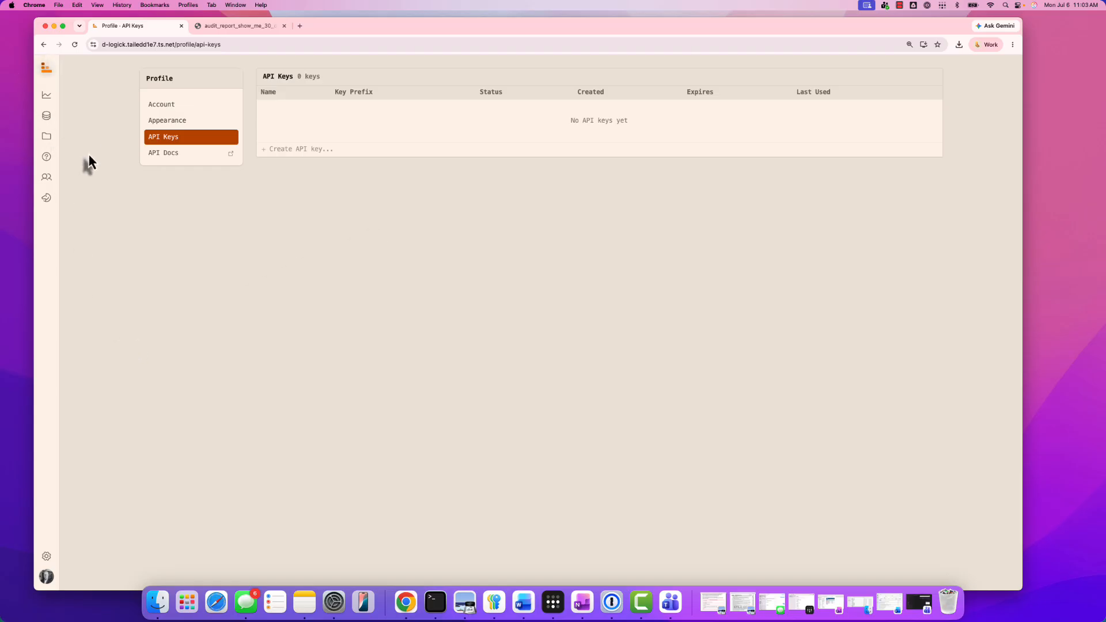
{"action": "left_click", "coordinate": [46, 95]}
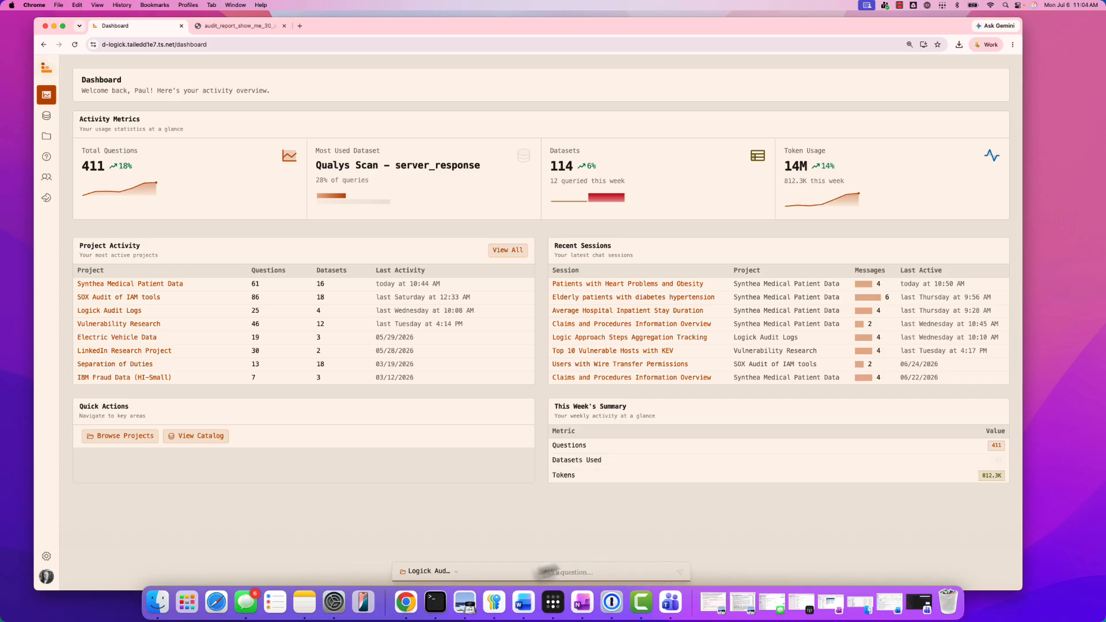
{"action": "left_click", "coordinate": [455, 571]}
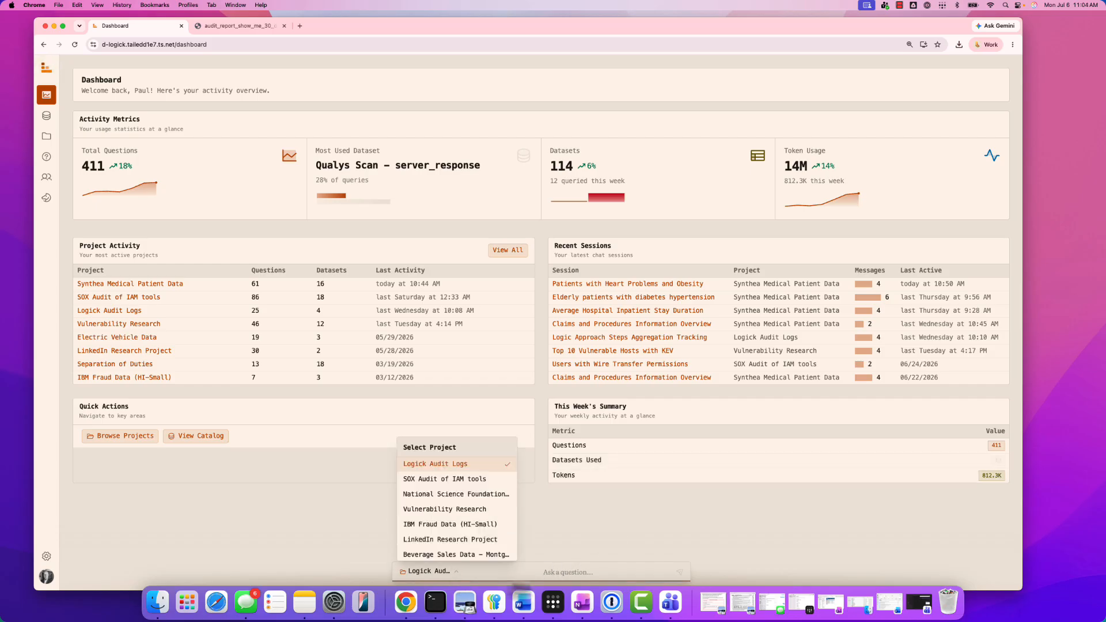
{"action": "left_click", "coordinate": [566, 572]}
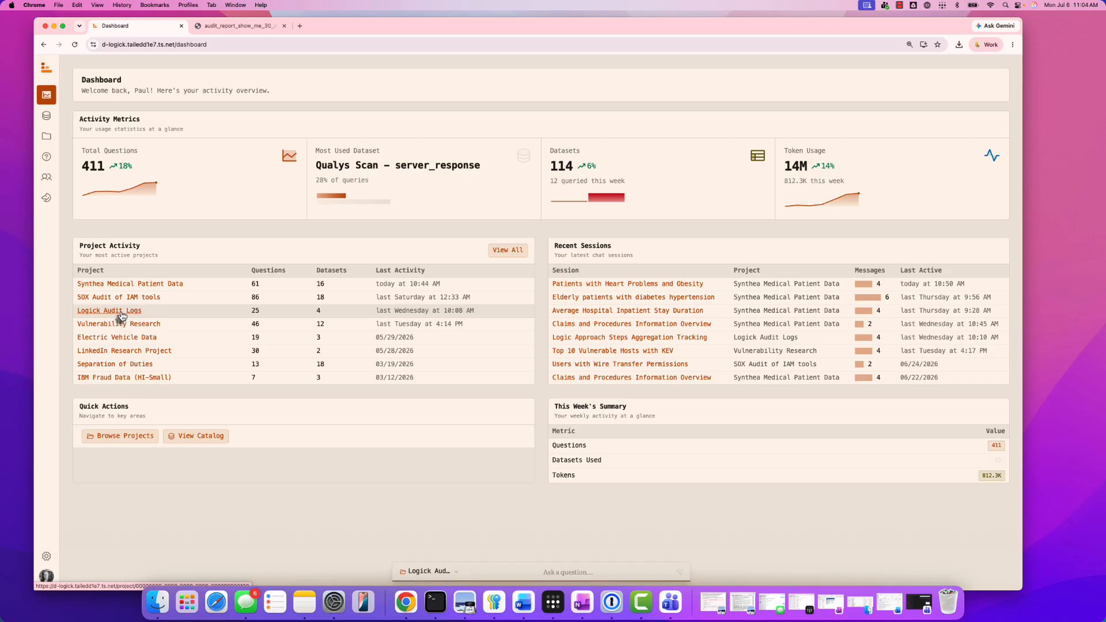
Step: Open the Logick Audit Logs project from the dashboard and start a new chat session
{"action": "left_click", "coordinate": [121, 312]}
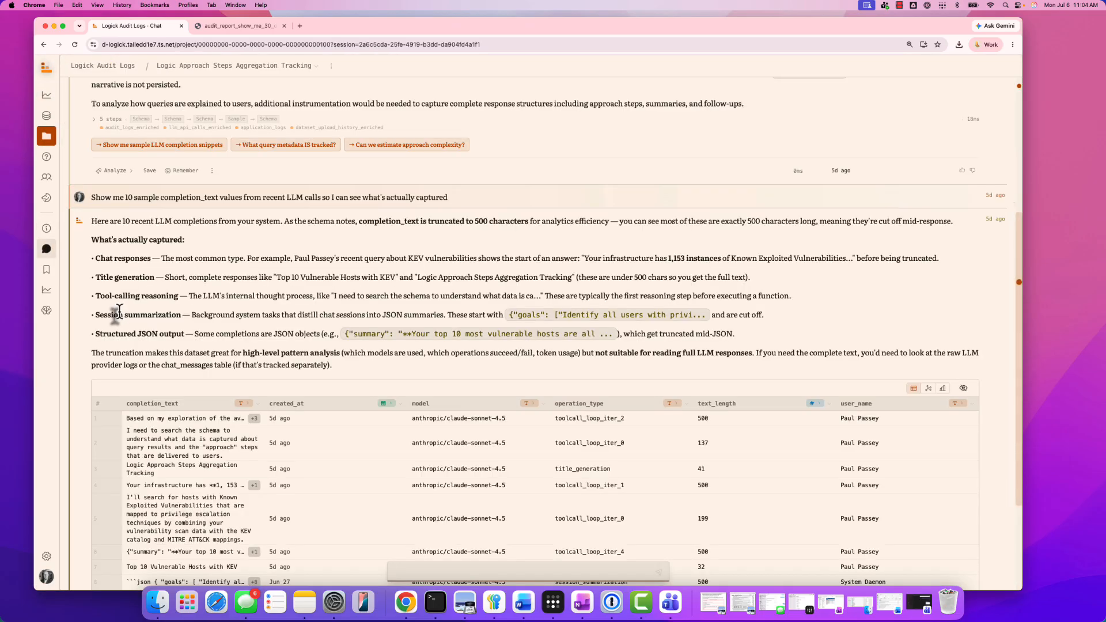
{"action": "left_click", "coordinate": [335, 66]}
{"action": "left_click", "coordinate": [318, 69]}
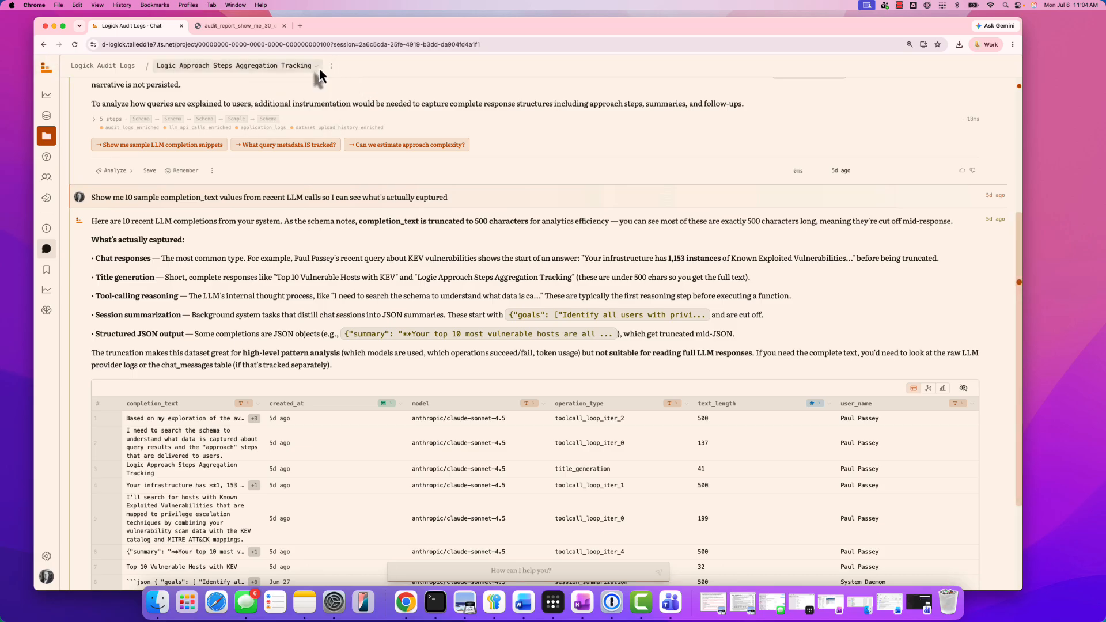
{"action": "left_click", "coordinate": [318, 68]}
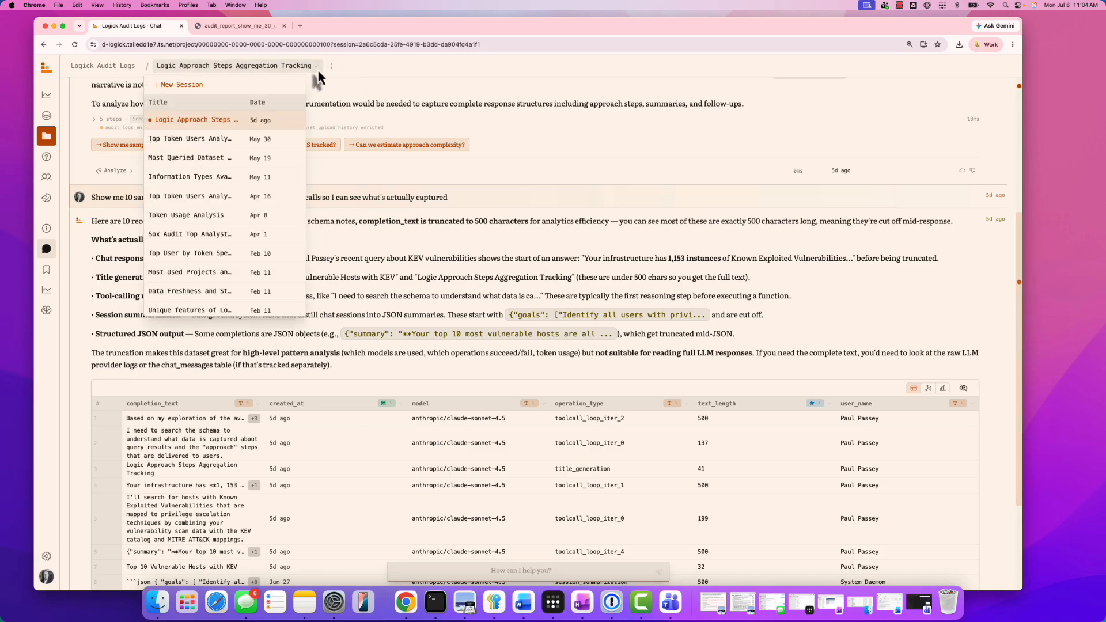
{"action": "left_click", "coordinate": [195, 84]}
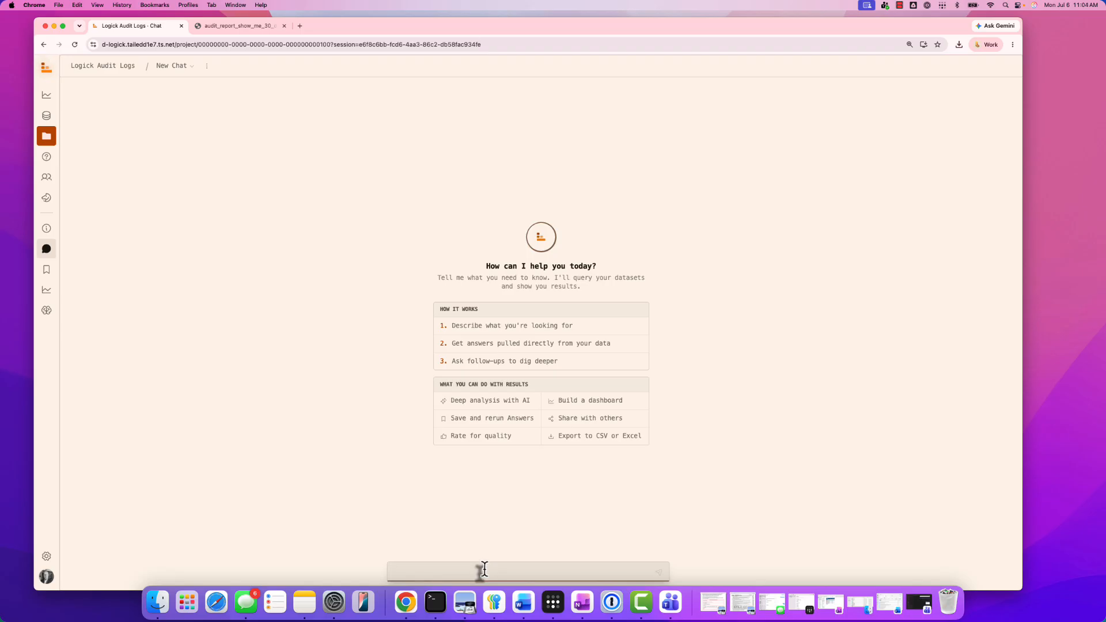
Step: Ask "who uses the most tokesn" in the new Logick Audit Logs chat
{"action": "type", "text": "who are my most"}
{"action": "key", "text": "BackSpace"}
{"action": "key", "text": "BackSpace"}
{"action": "key", "text": "BackSpace"}
{"action": "key", "text": "BackSpace"}
{"action": "key", "text": "BackSpace"}
{"action": "key", "text": "BackSpace"}
{"action": "key", "text": "BackSpace"}
{"action": "key", "text": "BackSpace"}
{"action": "key", "text": "BackSpace"}
{"action": "key", "text": "BackSpace"}
{"action": "type", "text": "uses the most tokesn"}
{"action": "key", "text": "Return"}
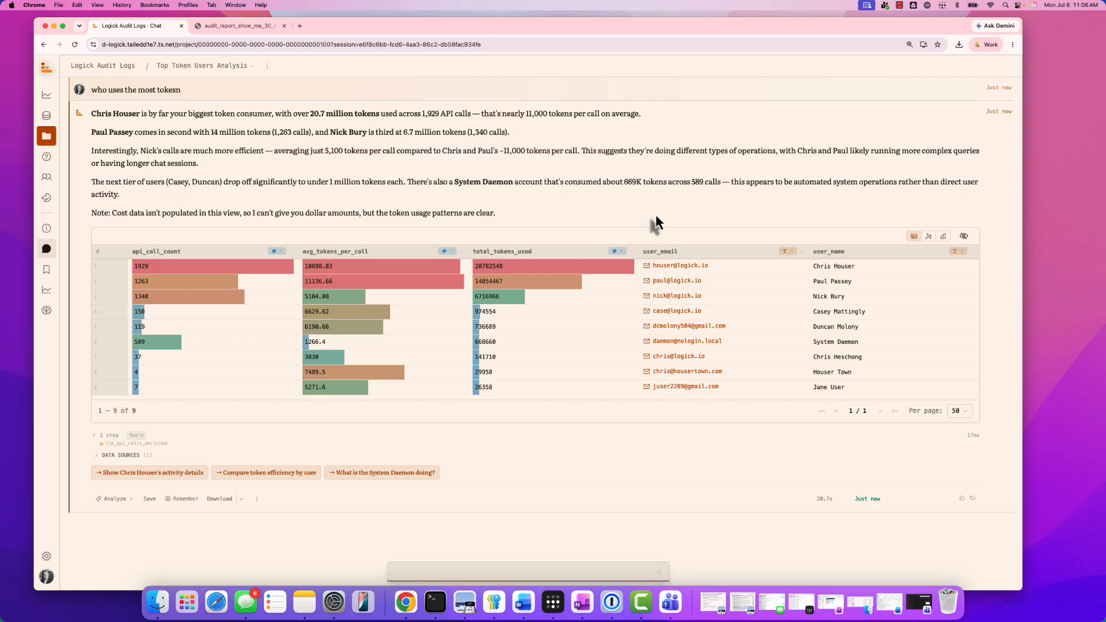
Step: Run the suggested follow-up on the top token user's activity details and review the breakdown by model and operation type
{"action": "left_click", "coordinate": [142, 473]}
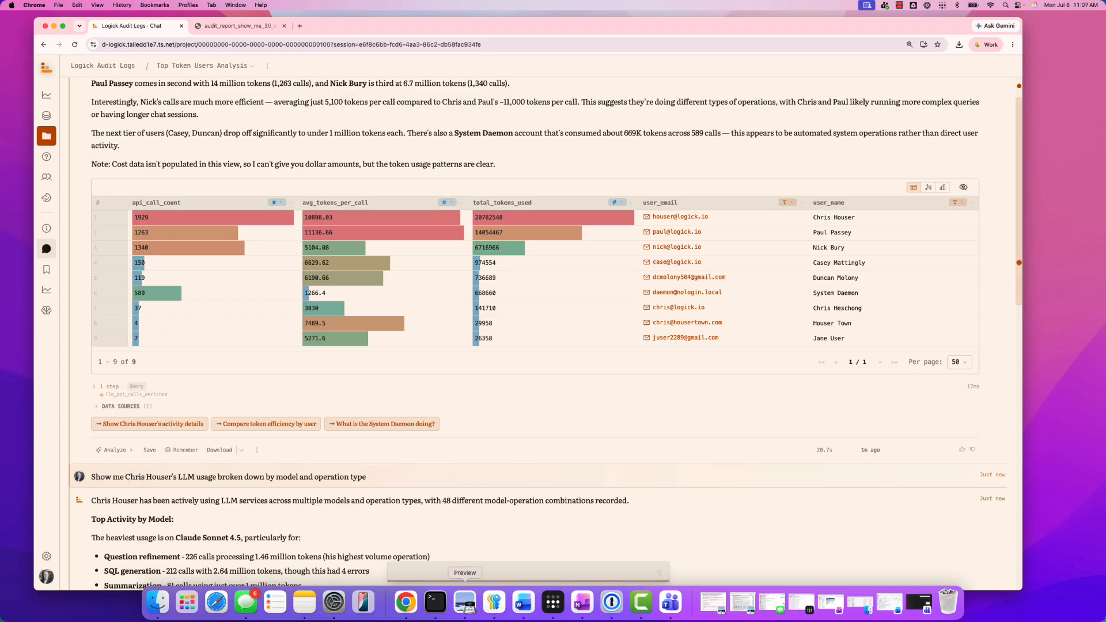
{"action": "scroll", "coordinate": [604, 527], "scroll_direction": "down", "scroll_amount": 2}
{"action": "scroll", "coordinate": [633, 476], "scroll_direction": "down", "scroll_amount": 5}
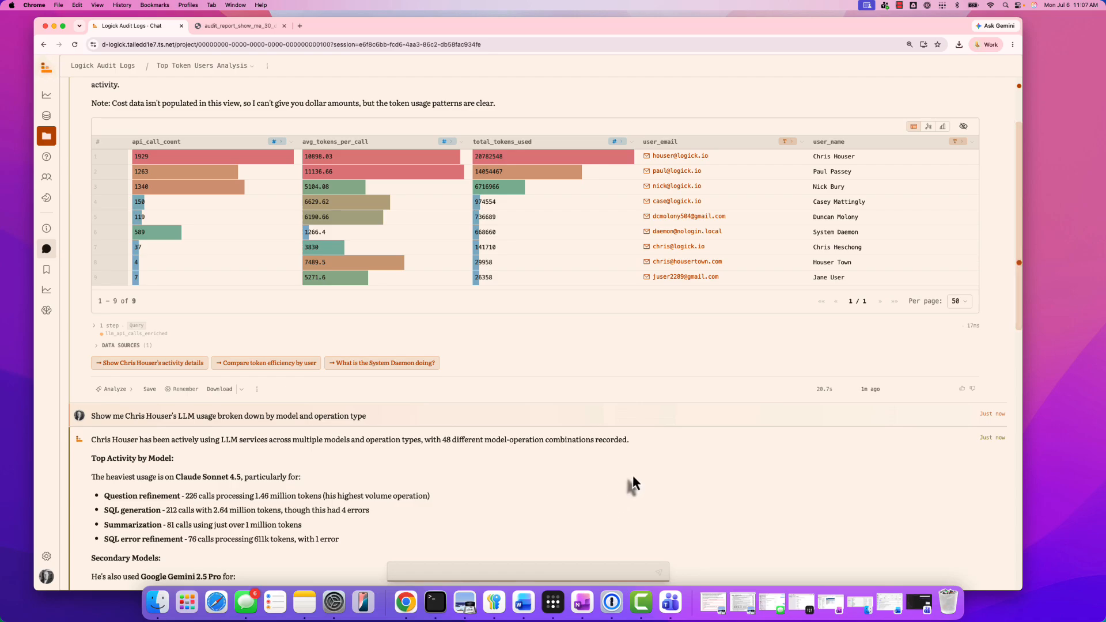
{"action": "scroll", "coordinate": [634, 479], "scroll_direction": "down", "scroll_amount": 2}
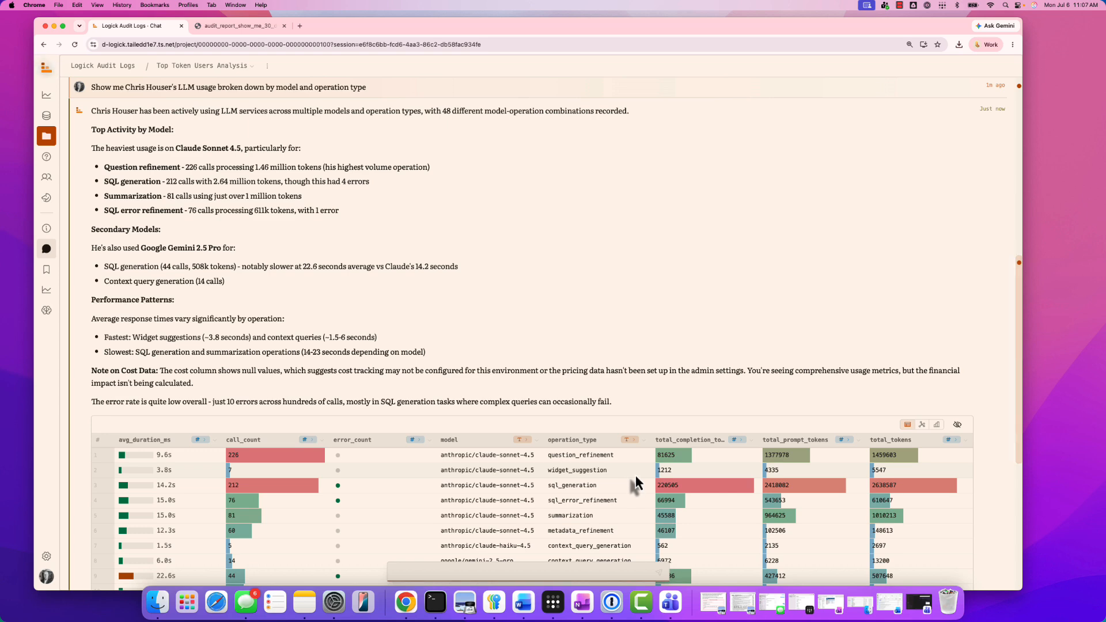
{"action": "scroll", "coordinate": [631, 368], "scroll_direction": "down", "scroll_amount": 10}
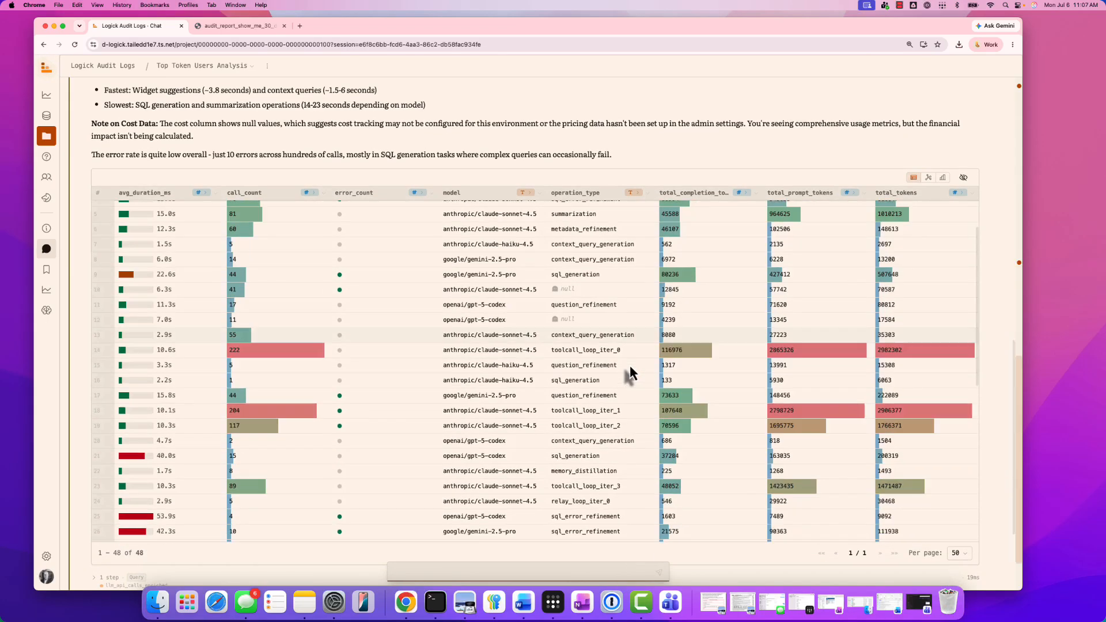
{"action": "scroll", "coordinate": [630, 365], "scroll_direction": "down", "scroll_amount": 10}
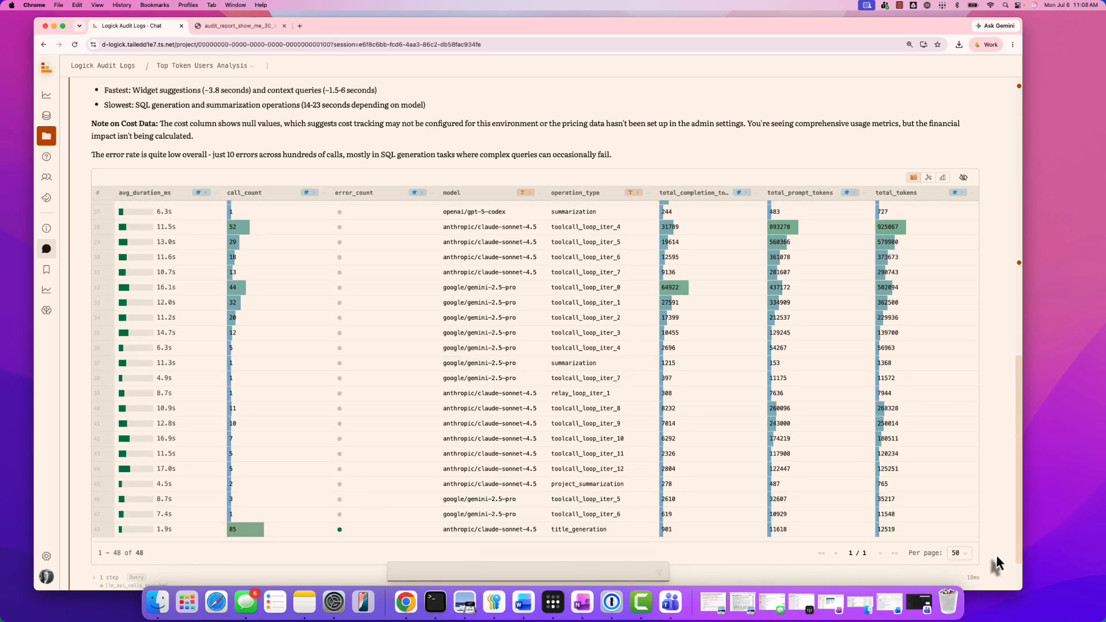
{"action": "scroll", "coordinate": [998, 564], "scroll_direction": "down", "scroll_amount": 5}
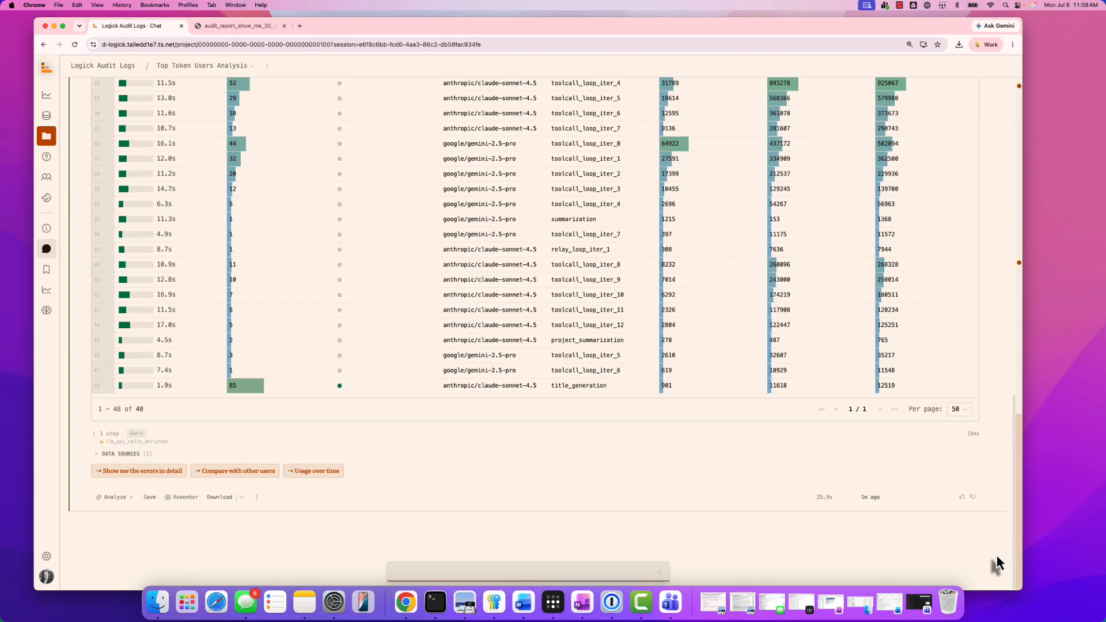
Step: Run the suggested "Usage over time" follow-up, reviewing its trend chart before returning to the dashboard
{"action": "left_click", "coordinate": [314, 473]}
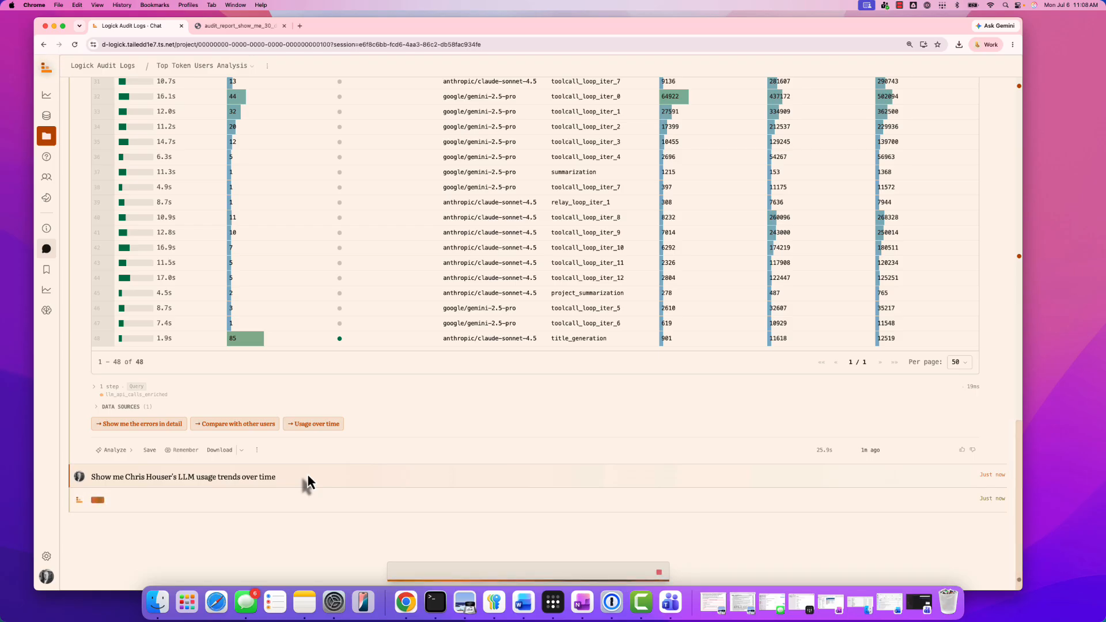
{"action": "mouse_move", "coordinate": [825, 461]}
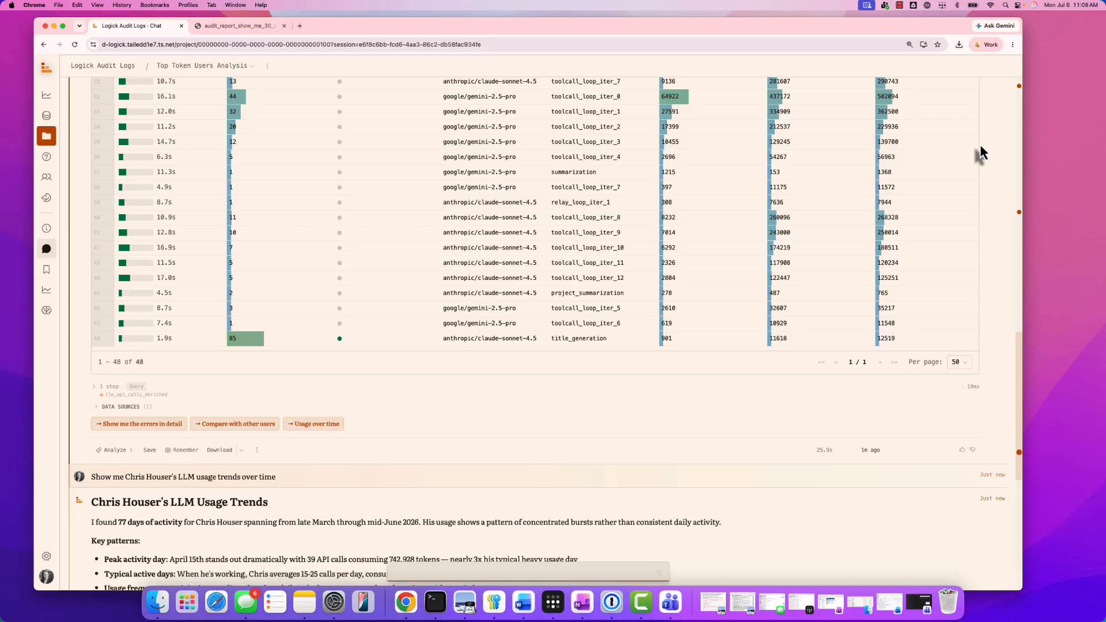
{"action": "scroll", "coordinate": [980, 147], "scroll_direction": "down", "scroll_amount": 7}
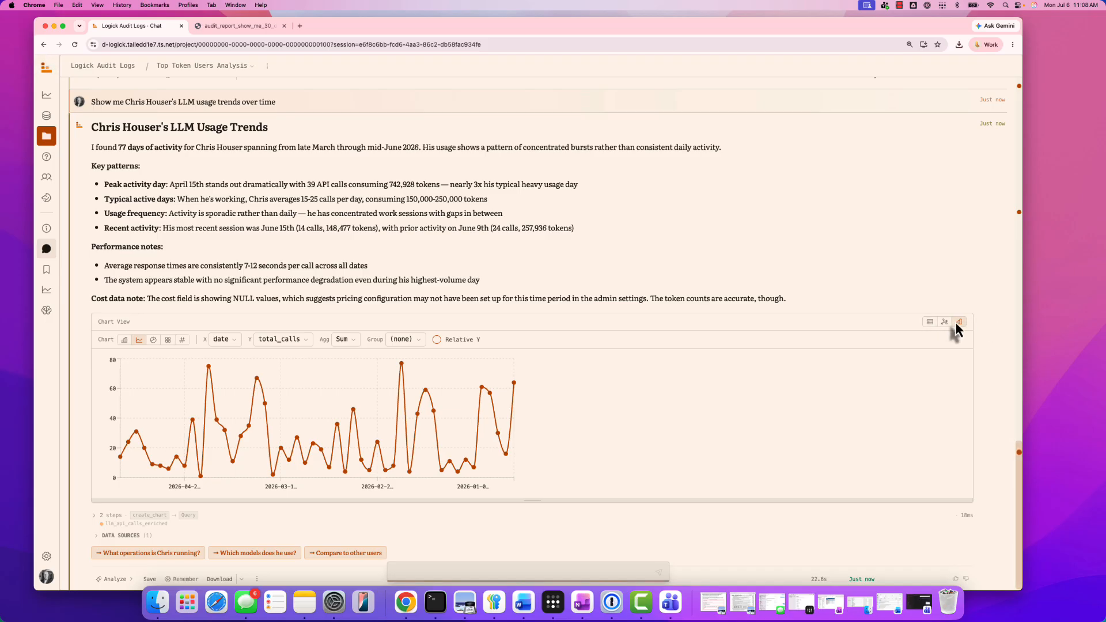
{"action": "mouse_move", "coordinate": [266, 457]}
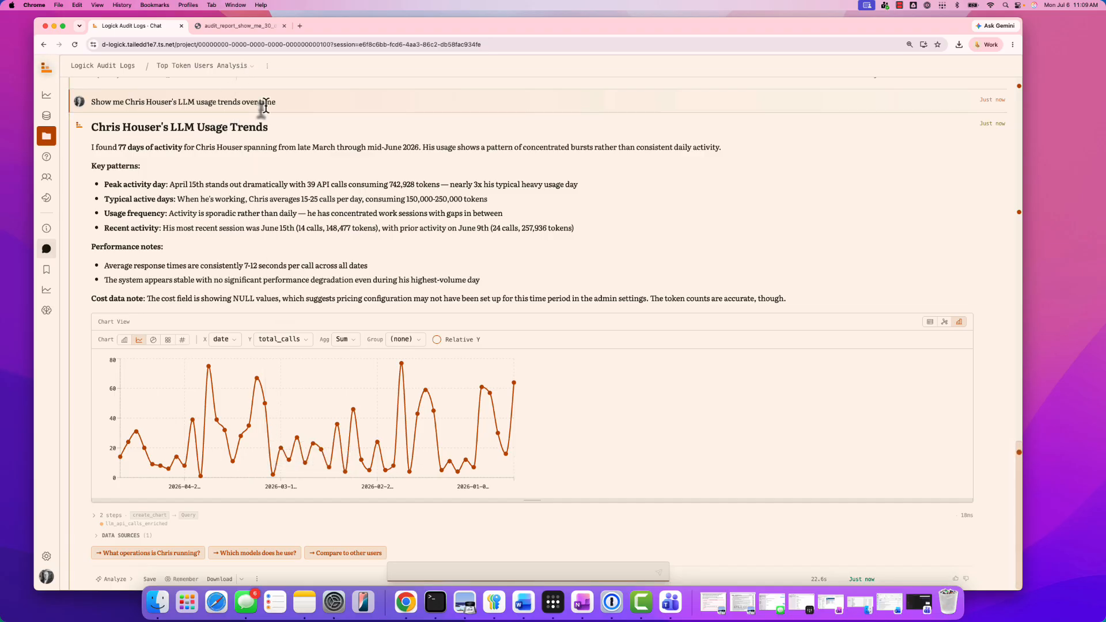
{"action": "left_click", "coordinate": [47, 95]}
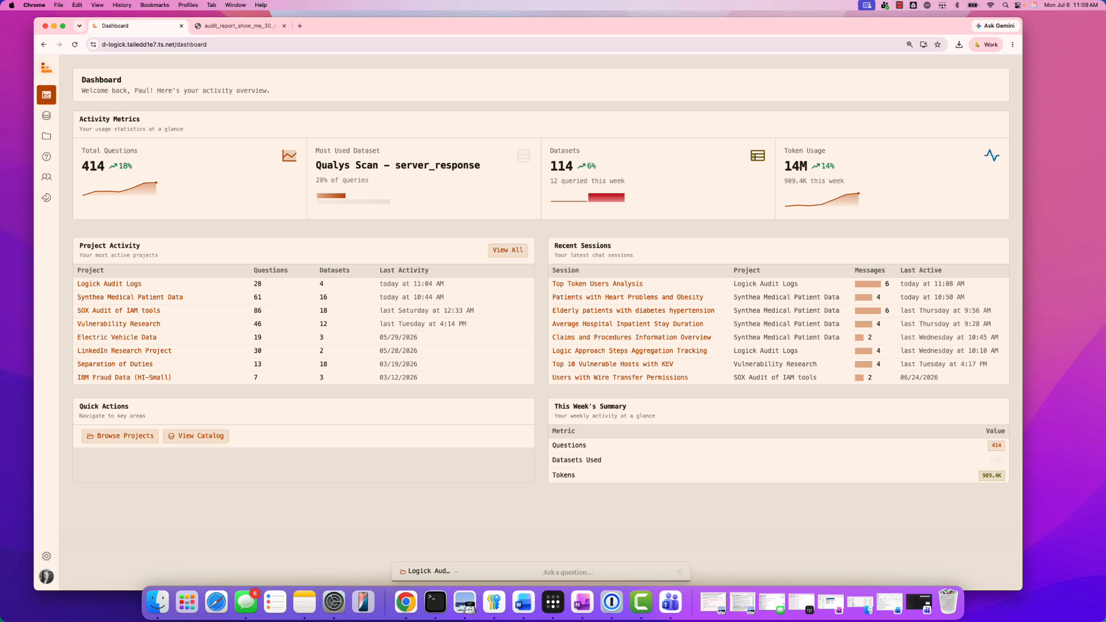
{"action": "left_click_drag", "start_coordinate": [1105, 148], "coordinate": [868, 128]}
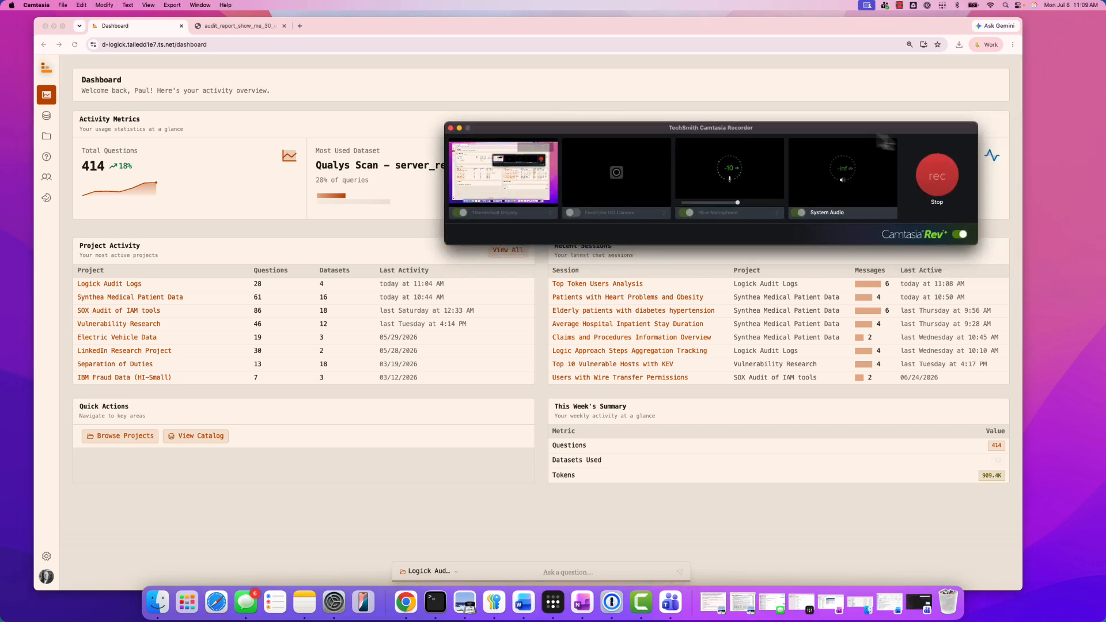
{"action": "left_click_drag", "start_coordinate": [857, 130], "coordinate": [1105, 148]}
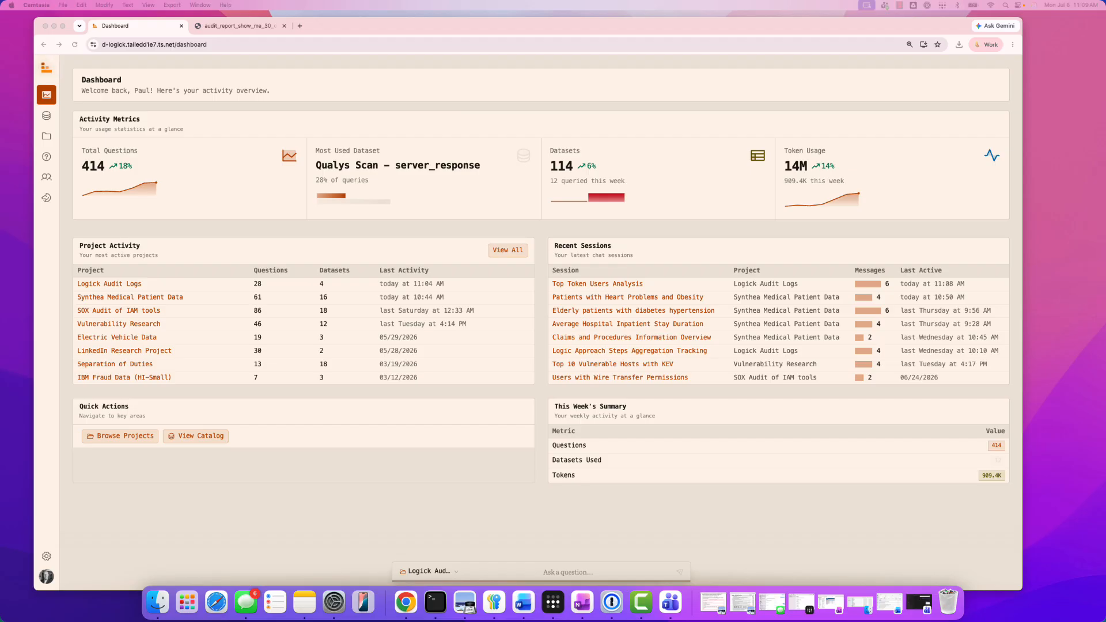